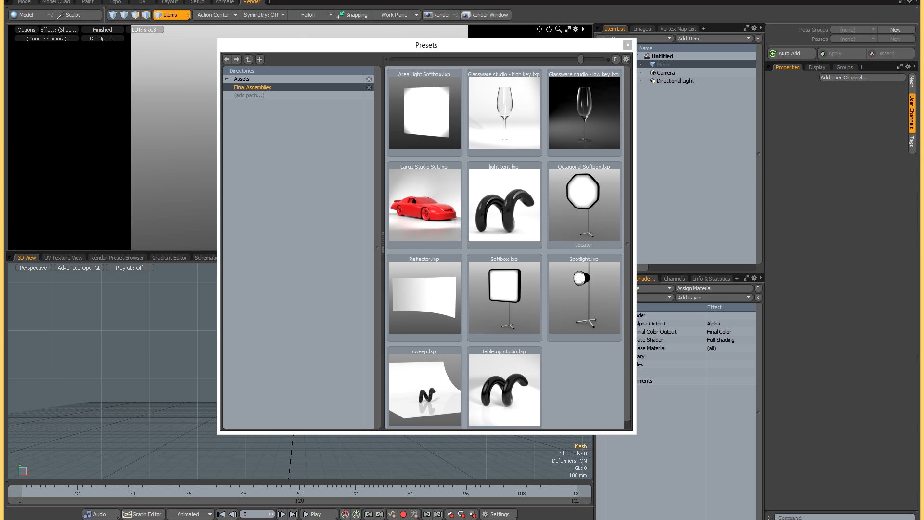
- Load the Softbox preset from Final Assemblies into the scene and close the preset browser
{"action": "double_click", "coordinate": [515, 297]}
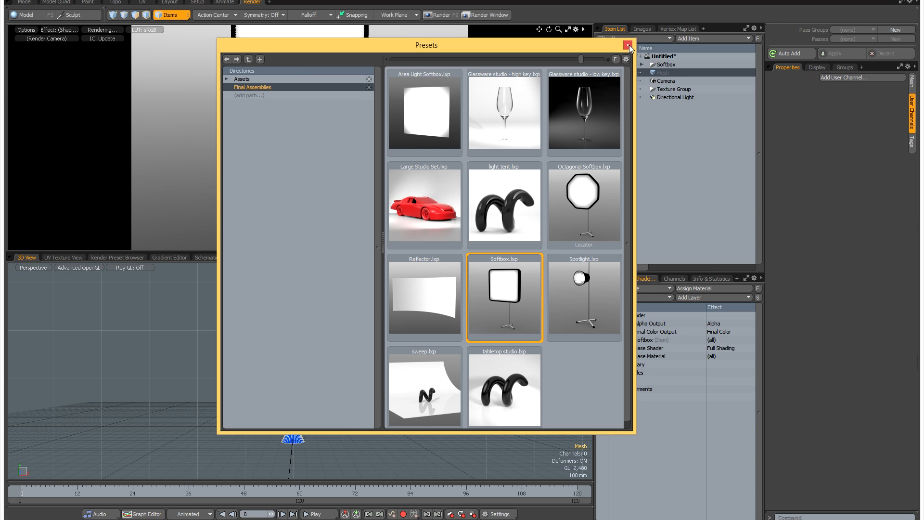
{"action": "left_click", "coordinate": [628, 45]}
{"action": "left_click_drag", "start_coordinate": [355, 162], "coordinate": [357, 209], "text": "alt+shift"}
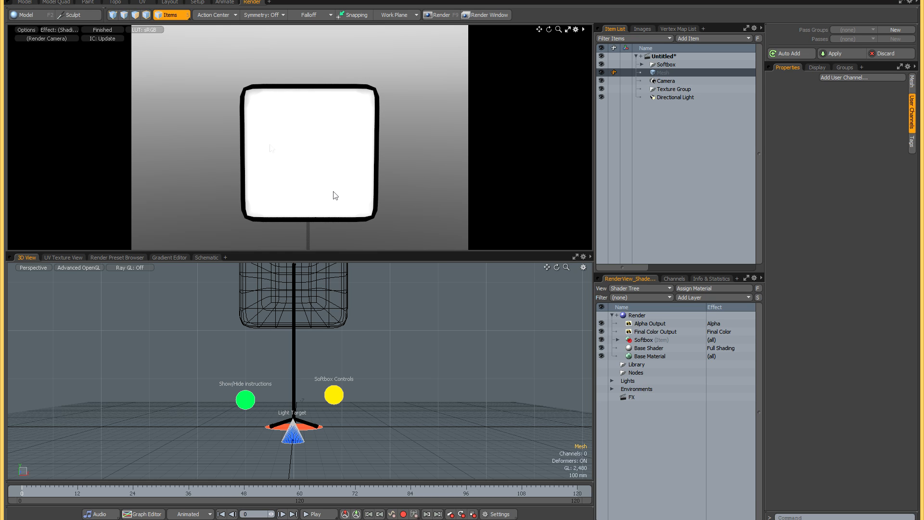
{"action": "left_click_drag", "start_coordinate": [307, 149], "coordinate": [303, 143], "text": "alt+shift"}
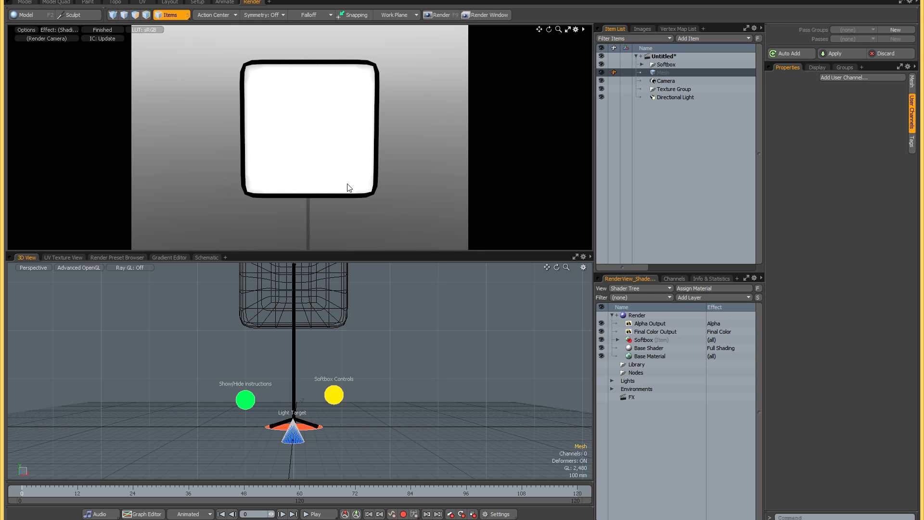
{"action": "left_click_drag", "start_coordinate": [359, 329], "coordinate": [362, 347], "text": "alt+shift"}
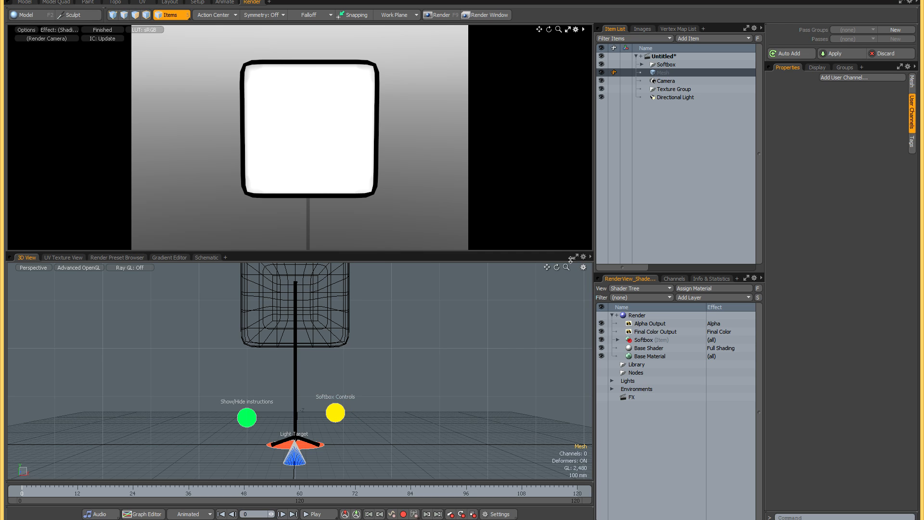
- Select the Softbox Controls locator, show its user channels and maximize the 3D viewport
{"action": "left_click", "coordinate": [339, 415]}
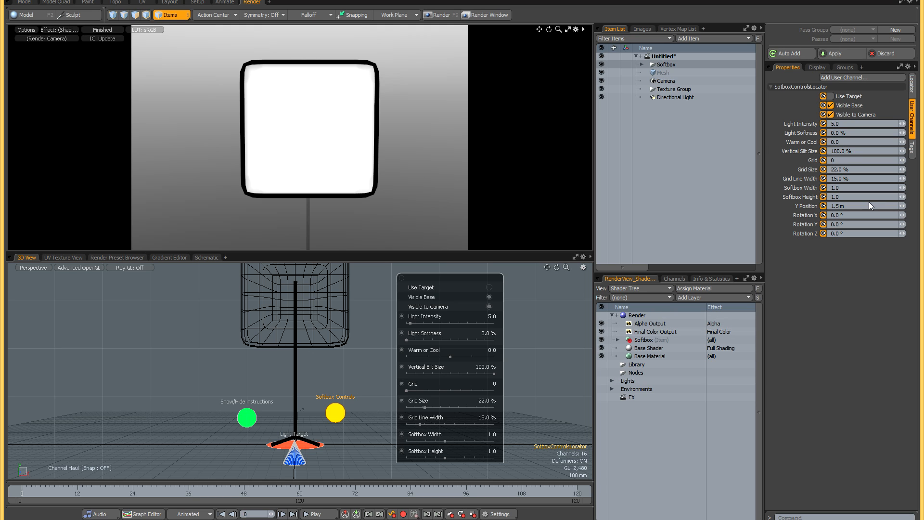
{"action": "left_click", "coordinate": [912, 84]}
{"action": "left_click", "coordinate": [913, 118]}
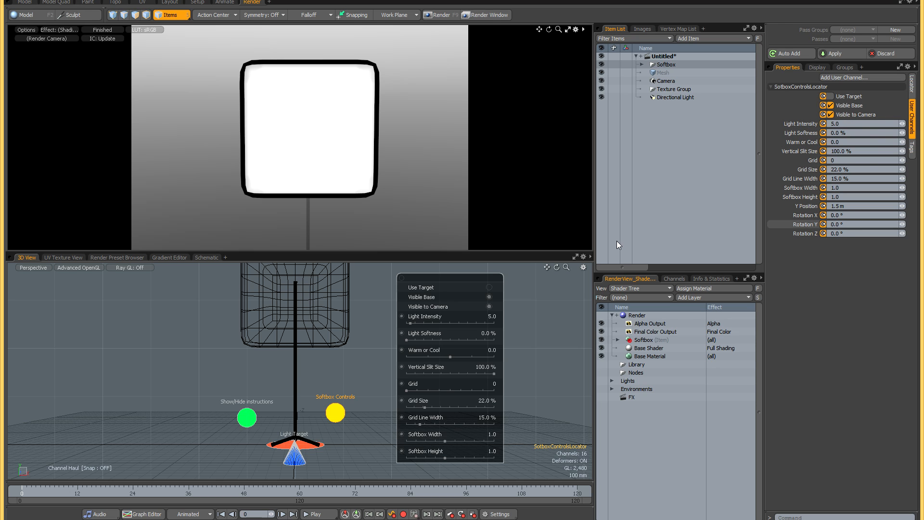
{"action": "left_click", "coordinate": [576, 257]}
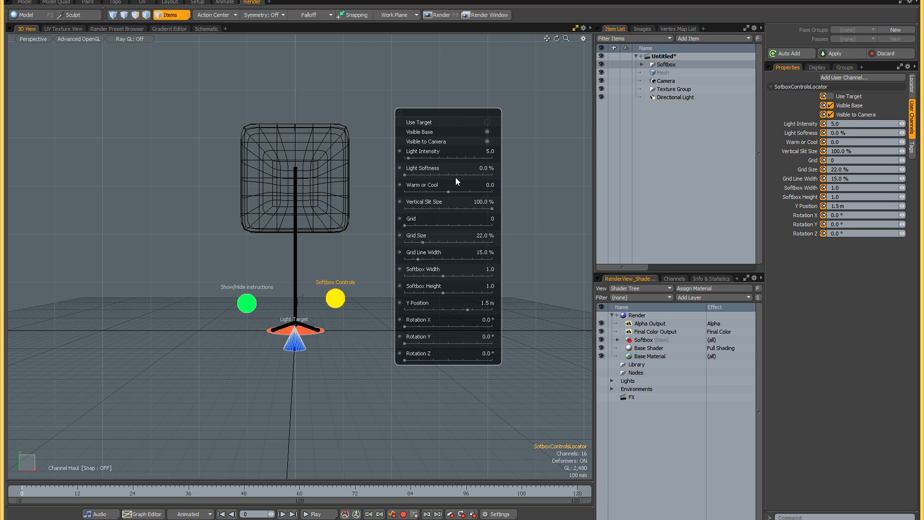
- Open a floating render preview and place it beside the on-screen softbox channel controls
{"action": "key", "text": "F8"}
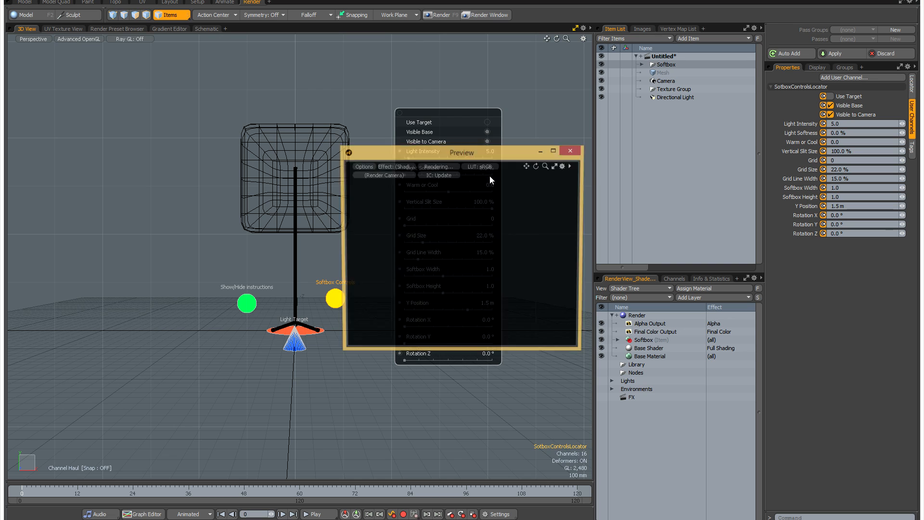
{"action": "left_click_drag", "start_coordinate": [494, 149], "coordinate": [224, 62]}
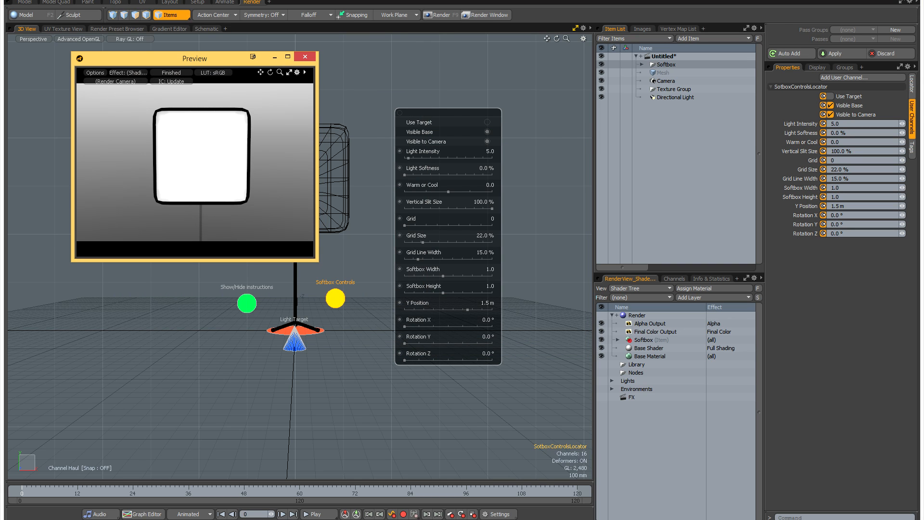
{"action": "left_click", "coordinate": [389, 128]}
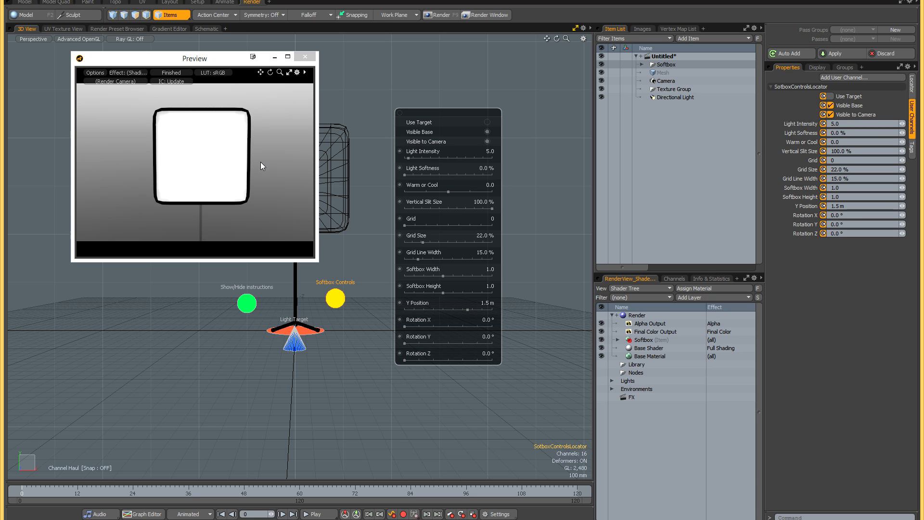
{"action": "left_click_drag", "start_coordinate": [162, 60], "coordinate": [144, 60]}
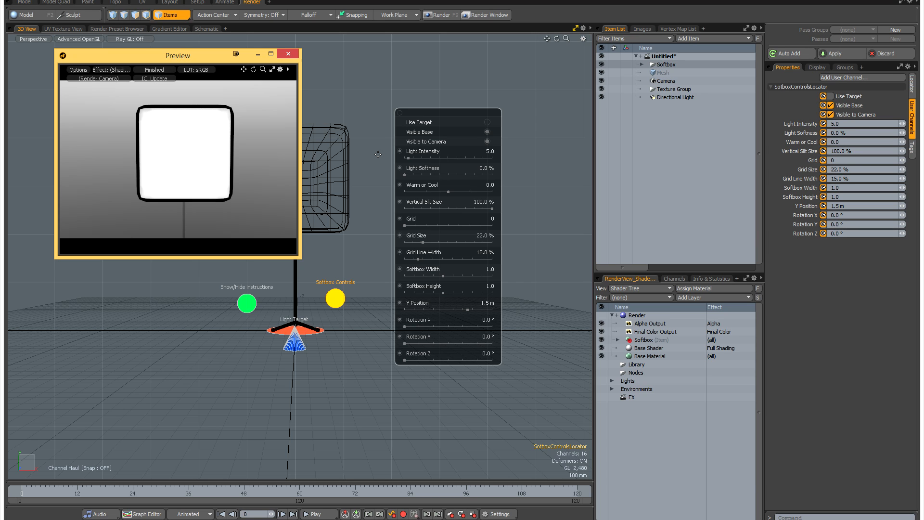
{"action": "left_click_drag", "start_coordinate": [155, 59], "coordinate": [131, 53]}
- Change the 3D view's inactive mesh display so the softbox is shown shaded instead of wireframe
{"action": "left_click_drag", "start_coordinate": [343, 177], "coordinate": [370, 148], "text": "alt"}
{"action": "left_click_drag", "start_coordinate": [372, 188], "coordinate": [356, 192], "text": "alt"}
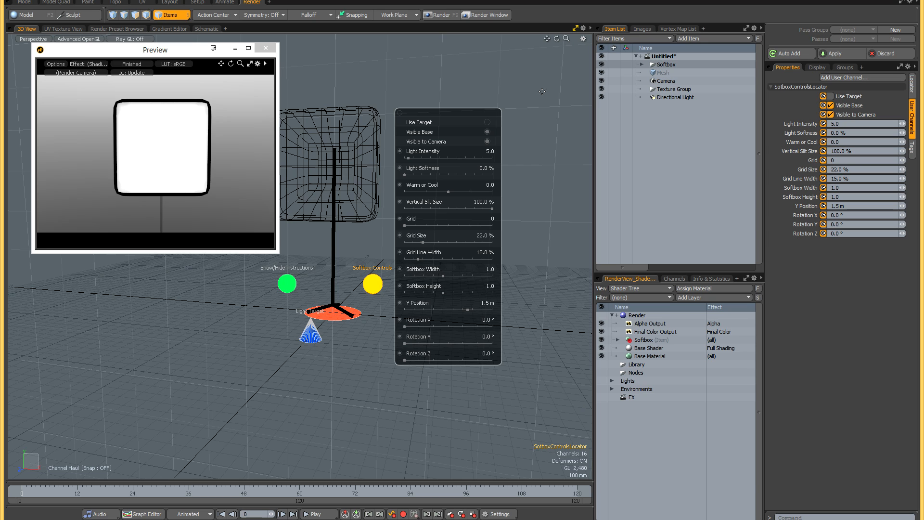
{"action": "key", "text": "o"}
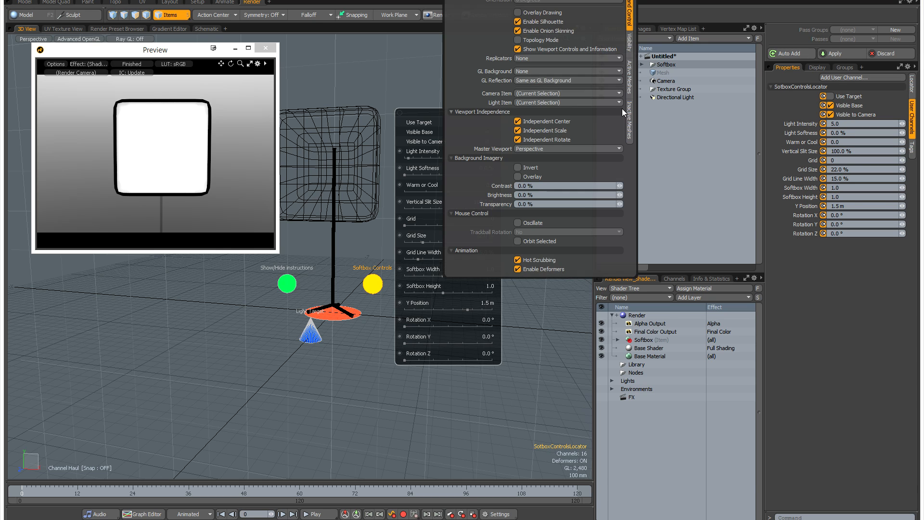
{"action": "left_click", "coordinate": [629, 119]}
{"action": "left_click", "coordinate": [543, 0]}
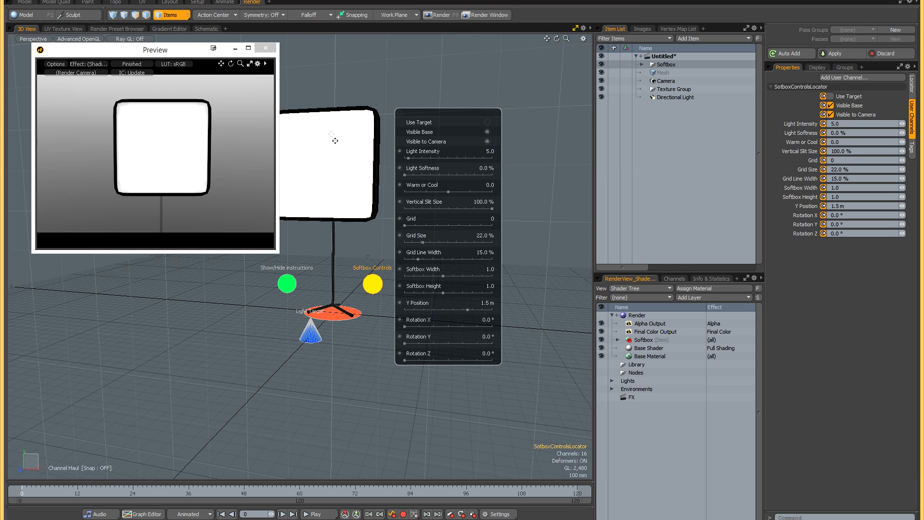
- Turn on Use Target for the softbox and move the Light Target across the ground, farther from the stand
{"action": "left_click_drag", "start_coordinate": [331, 134], "coordinate": [337, 143], "text": "alt+shift"}
{"action": "left_click_drag", "start_coordinate": [466, 191], "coordinate": [460, 184], "text": "alt"}
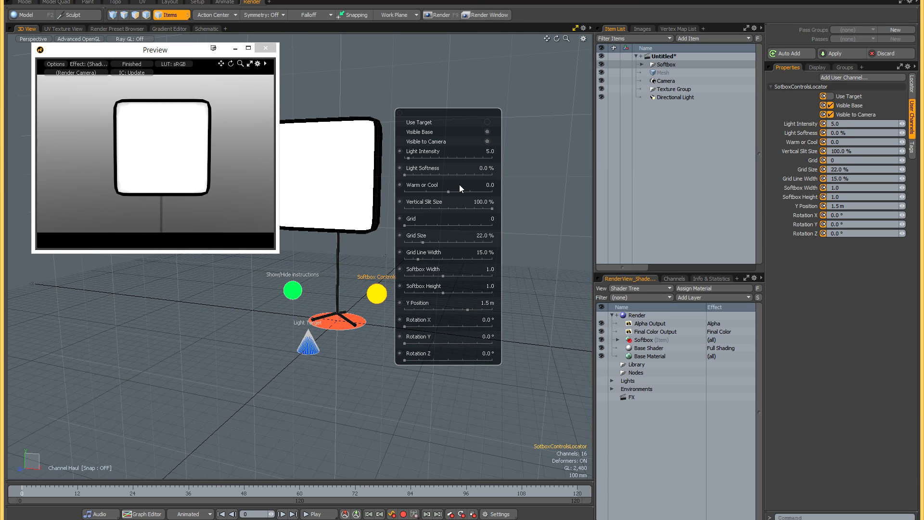
{"action": "left_click", "coordinate": [488, 123]}
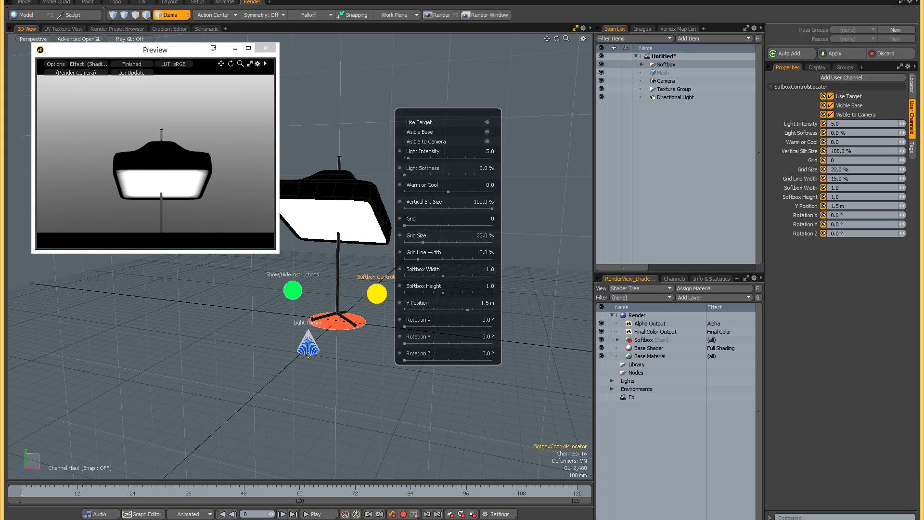
{"action": "left_click", "coordinate": [308, 349]}
{"action": "left_click_drag", "start_coordinate": [338, 365], "coordinate": [313, 381]}
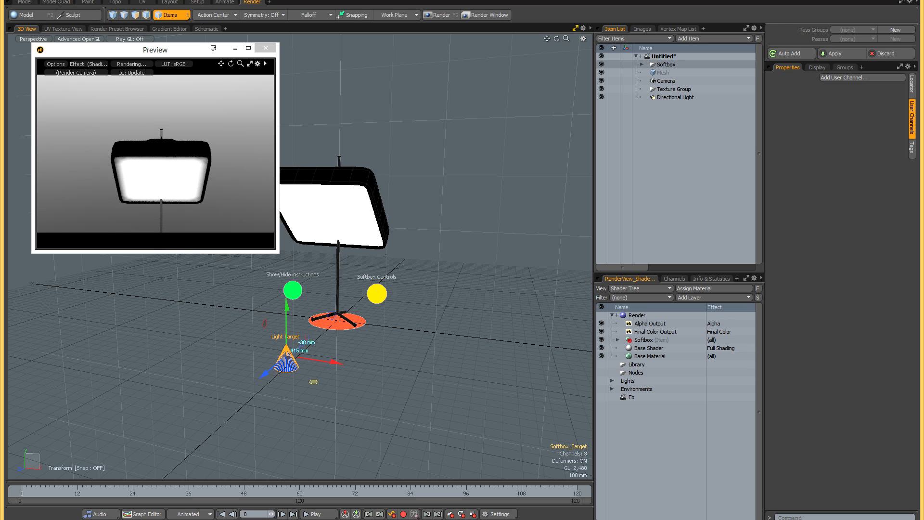
- Turn off Use Target and move the softbox base across the ground plane
{"action": "left_click", "coordinate": [377, 294]}
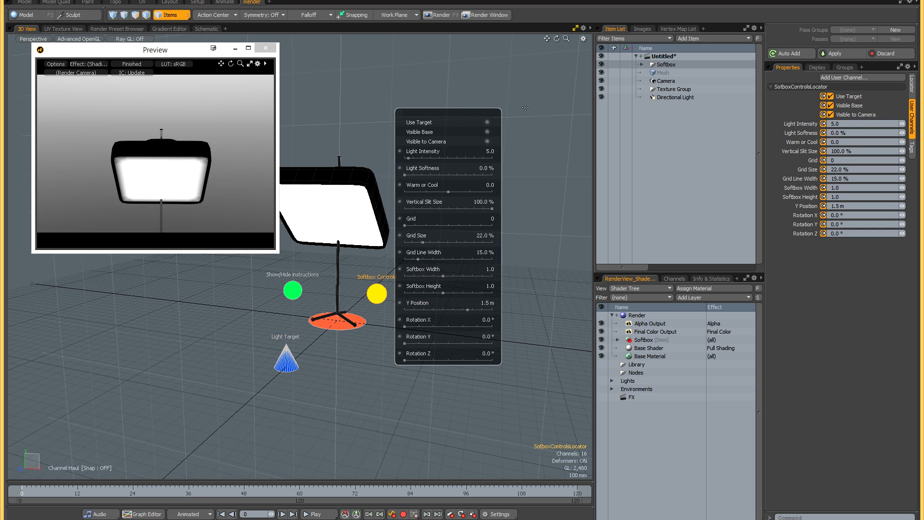
{"action": "left_click", "coordinate": [487, 122]}
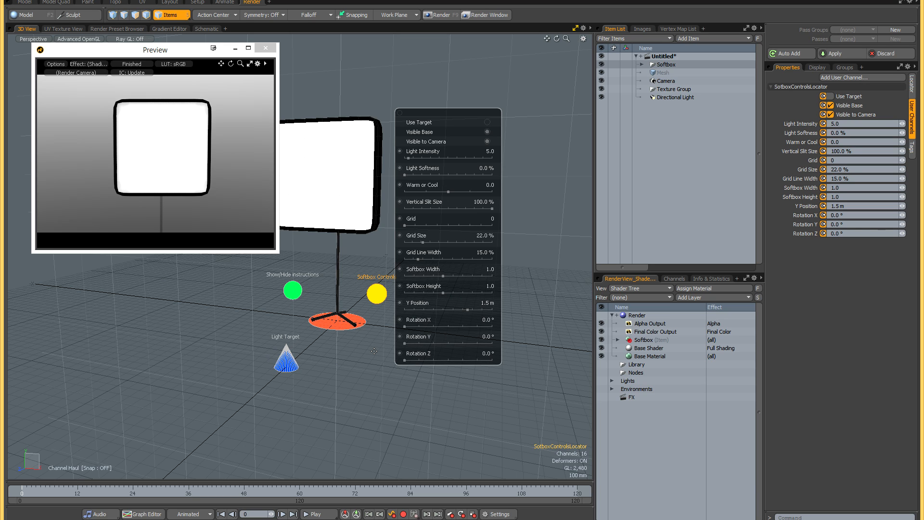
{"action": "key", "text": "space"}
{"action": "left_click_drag", "start_coordinate": [374, 352], "coordinate": [427, 355], "text": "alt+shift"}
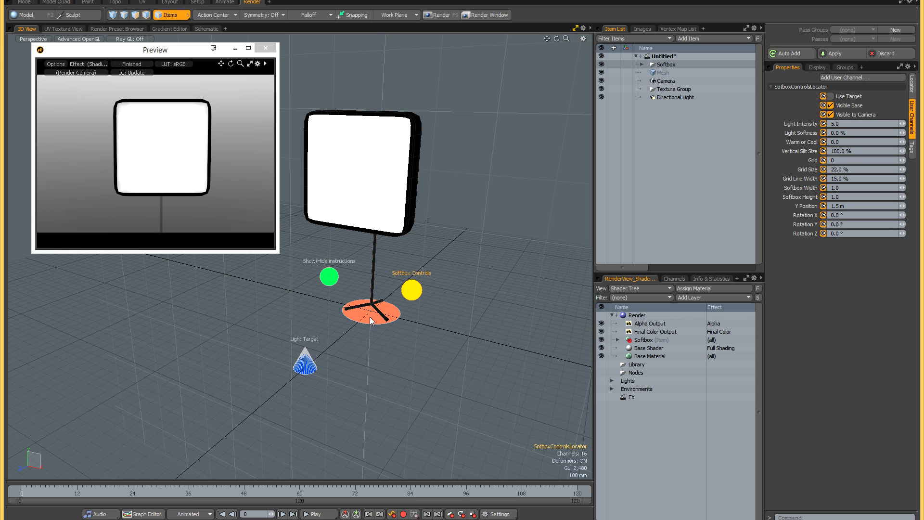
{"action": "left_click", "coordinate": [370, 318]}
{"action": "mouse_move", "coordinate": [392, 333]}
{"action": "left_mouse_down"}
{"action": "mouse_move", "coordinate": [466, 336]}
{"action": "mouse_move", "coordinate": [419, 302]}
{"action": "mouse_move", "coordinate": [390, 318]}
{"action": "left_mouse_up"}
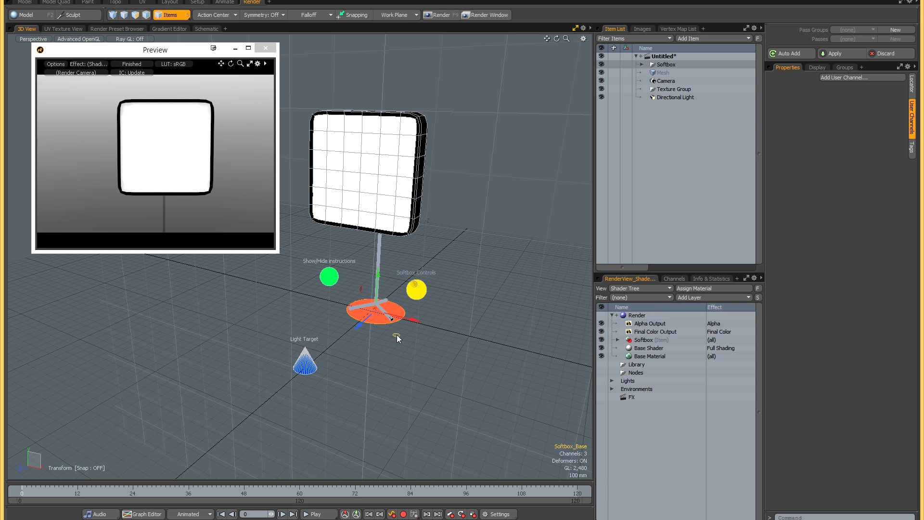
{"action": "left_click_drag", "start_coordinate": [396, 335], "coordinate": [395, 315]}
- Turn Use Target back on and reposition the softbox base while the light aims at the target
{"action": "left_click", "coordinate": [425, 286]}
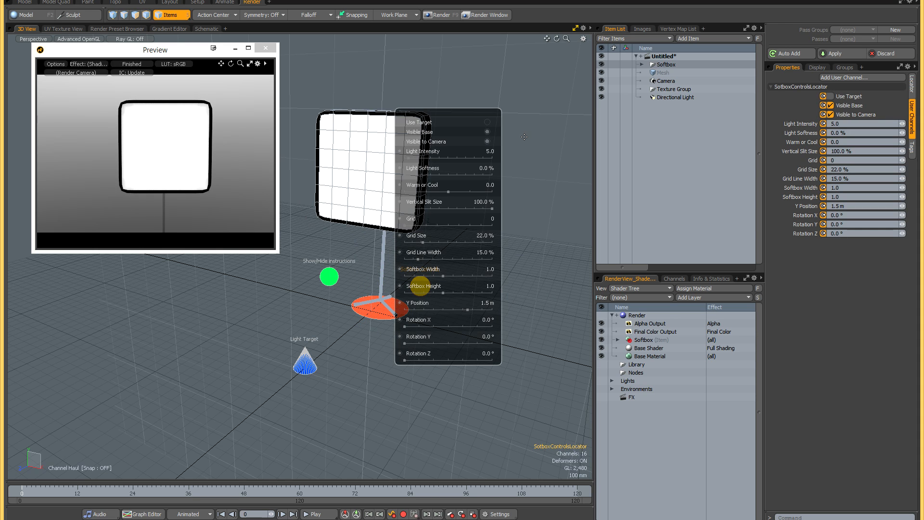
{"action": "left_click", "coordinate": [487, 122]}
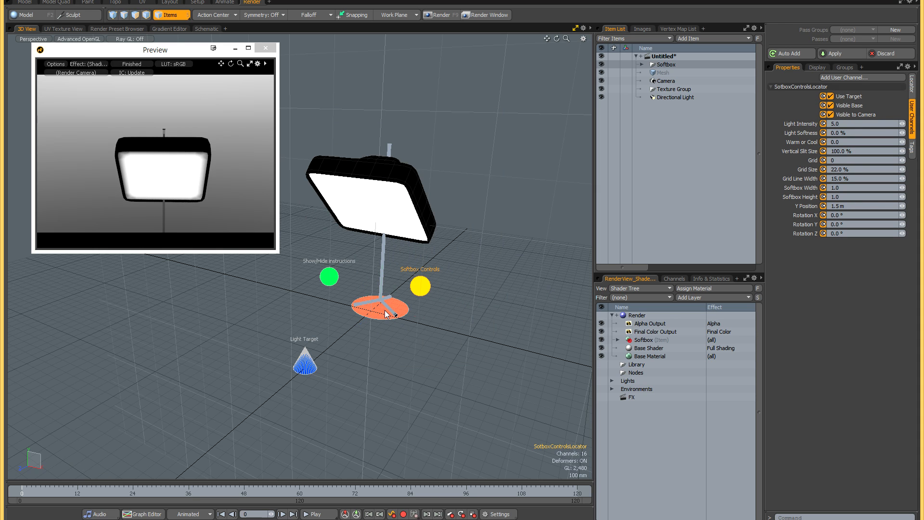
{"action": "left_click", "coordinate": [397, 306]}
{"action": "mouse_move", "coordinate": [401, 333]}
{"action": "left_mouse_down"}
{"action": "mouse_move", "coordinate": [485, 307]}
{"action": "mouse_move", "coordinate": [511, 378]}
{"action": "mouse_move", "coordinate": [472, 323]}
{"action": "mouse_move", "coordinate": [349, 290]}
{"action": "mouse_move", "coordinate": [401, 319]}
{"action": "left_mouse_up"}
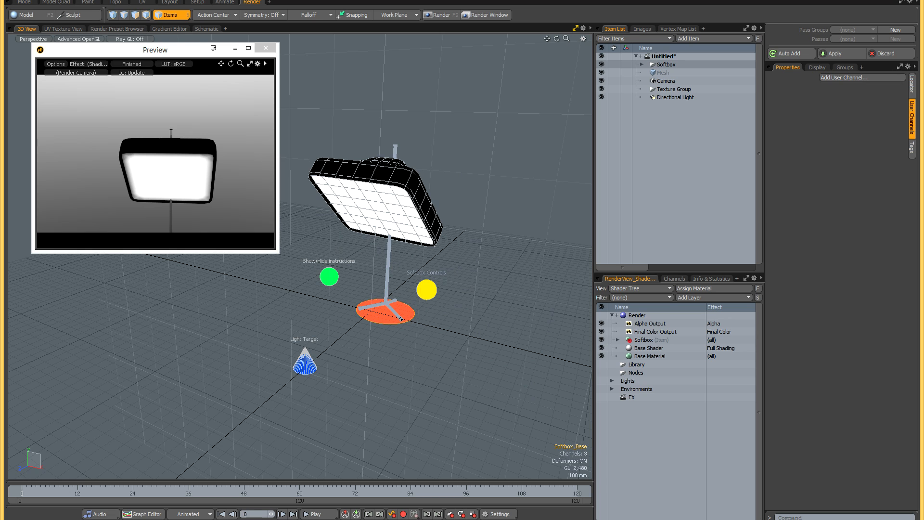
- Turn off both Use Target and Visible Base in the softbox controls
{"action": "left_click", "coordinate": [425, 290]}
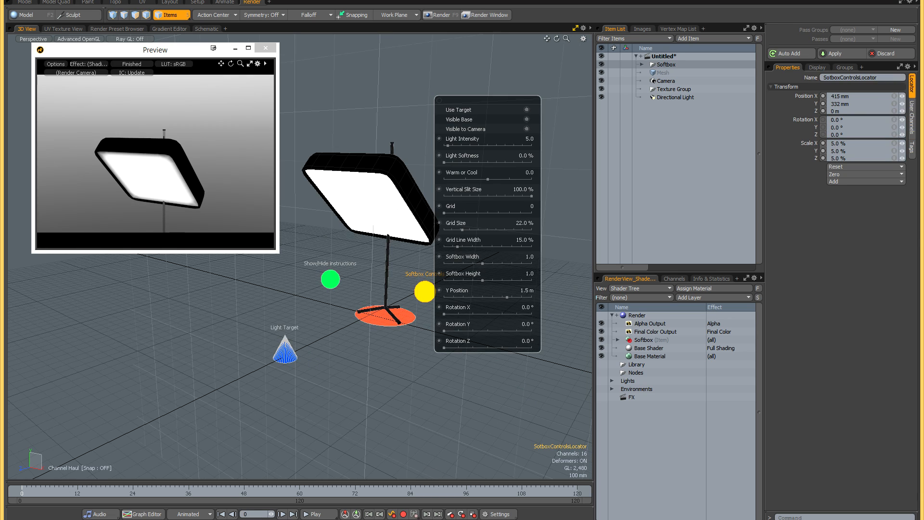
{"action": "left_click", "coordinate": [527, 110]}
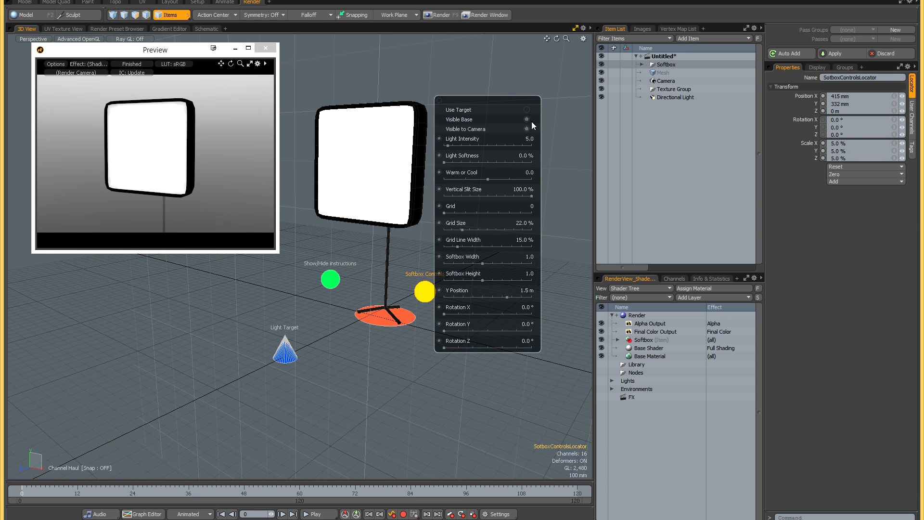
{"action": "left_click_drag", "start_coordinate": [396, 246], "coordinate": [375, 225], "text": "alt"}
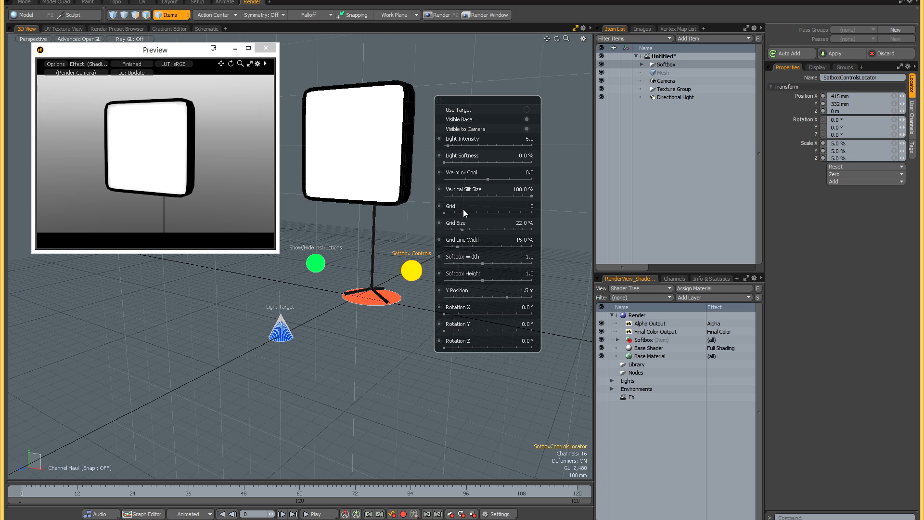
{"action": "left_click", "coordinate": [527, 119]}
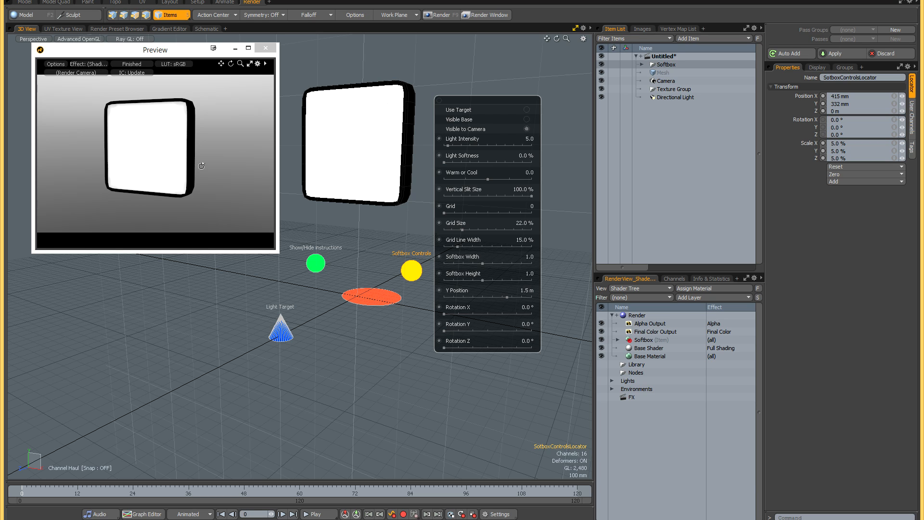
- Switch the softbox's Visible to Camera option off and back on while checking the render preview
{"action": "mouse_move", "coordinate": [210, 165]}
{"action": "left_mouse_down"}
{"action": "mouse_move", "coordinate": [51, 167]}
{"action": "mouse_move", "coordinate": [207, 165]}
{"action": "mouse_move", "coordinate": [216, 157]}
{"action": "left_mouse_up"}
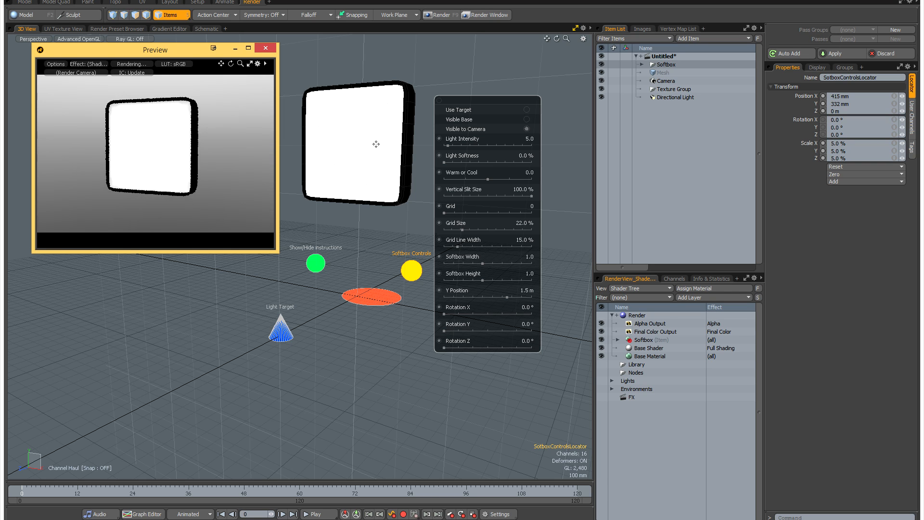
{"action": "left_click", "coordinate": [526, 129]}
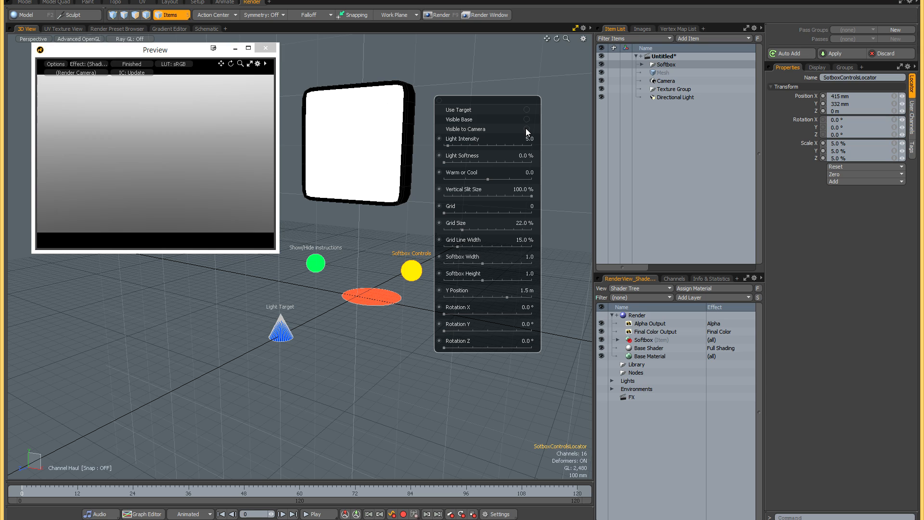
{"action": "left_click", "coordinate": [526, 129]}
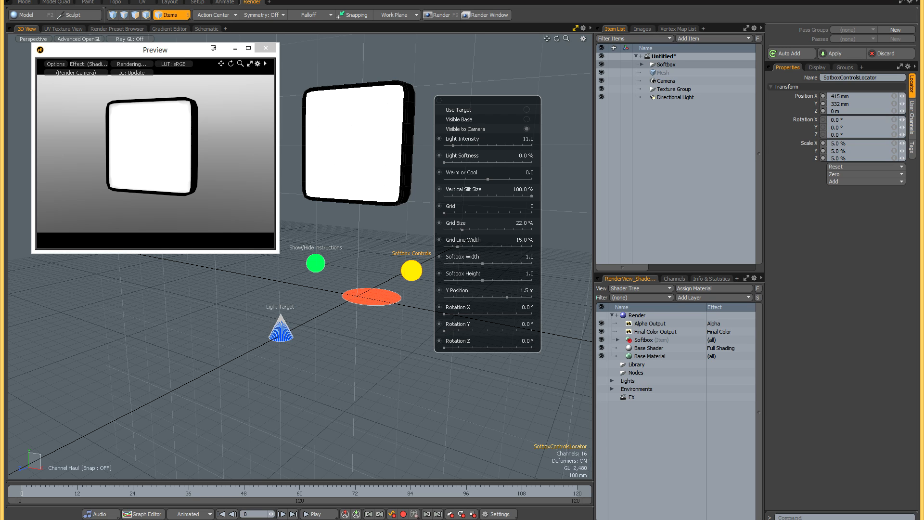
- Set Light Softness to 6% and try the Warm or Cool range, returning it to 0.0
{"action": "left_click_drag", "start_coordinate": [449, 146], "coordinate": [463, 162]}
{"action": "left_click_drag", "start_coordinate": [487, 180], "coordinate": [468, 179]}
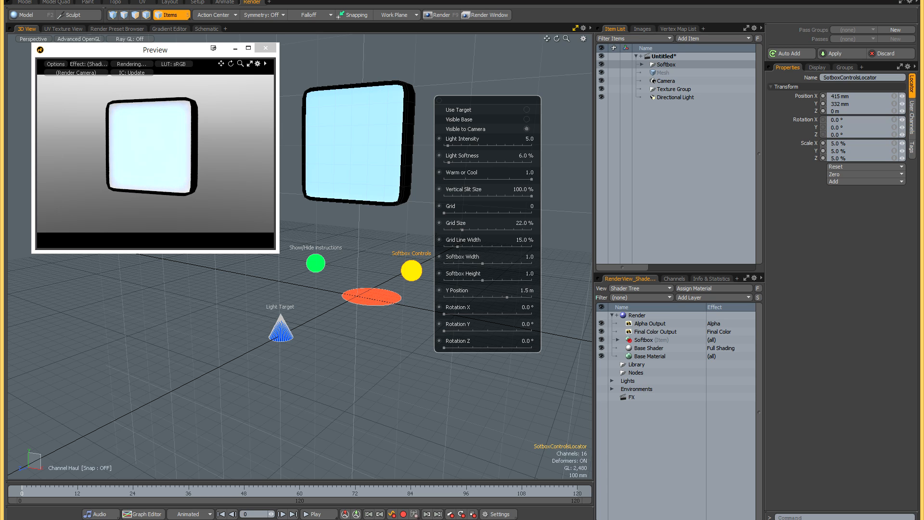
{"action": "left_click_drag", "start_coordinate": [531, 179], "coordinate": [444, 180]}
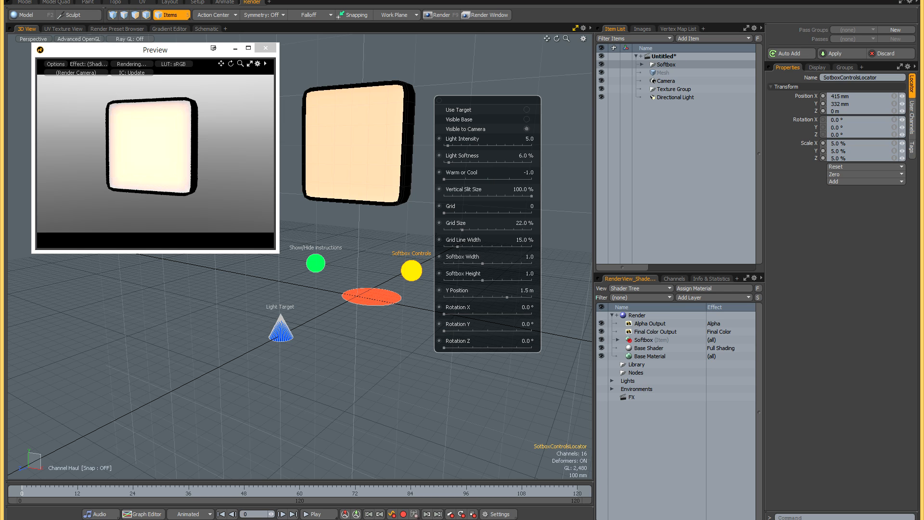
{"action": "left_click_drag", "start_coordinate": [516, 180], "coordinate": [488, 180]}
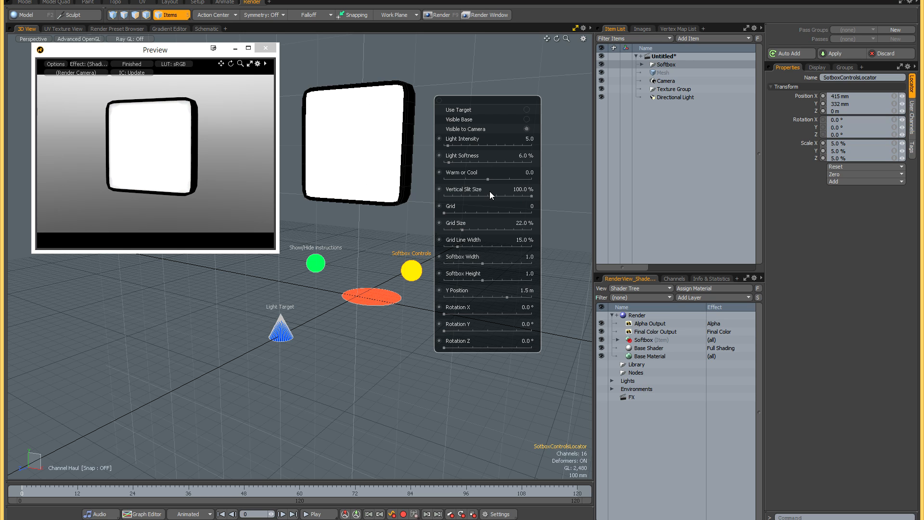
- Narrow the Vertical Slit Size to 34% to test a strip light, and restore it to 100%
{"action": "left_click_drag", "start_coordinate": [532, 196], "coordinate": [473, 196]}
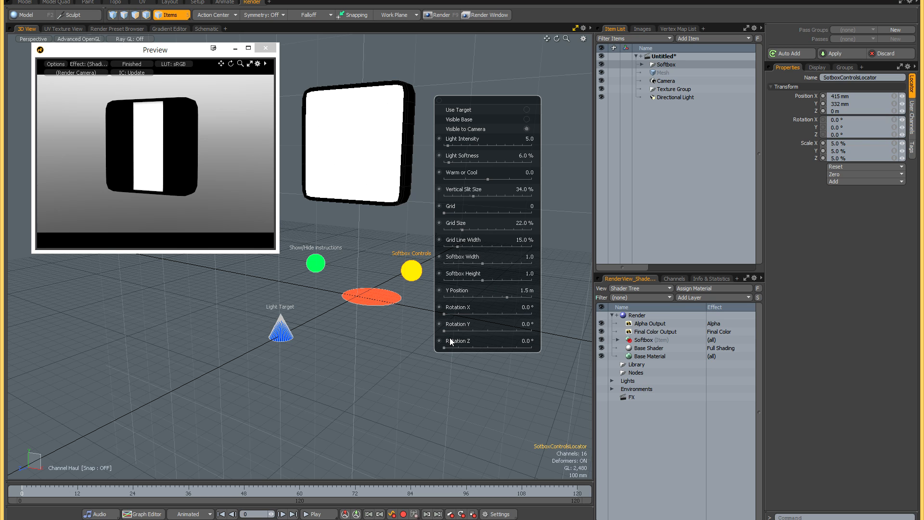
{"action": "mouse_move", "coordinate": [444, 347]}
{"action": "left_mouse_down"}
{"action": "mouse_move", "coordinate": [467, 348]}
{"action": "mouse_move", "coordinate": [443, 348]}
{"action": "left_mouse_up"}
{"action": "left_click_drag", "start_coordinate": [477, 192], "coordinate": [531, 194]}
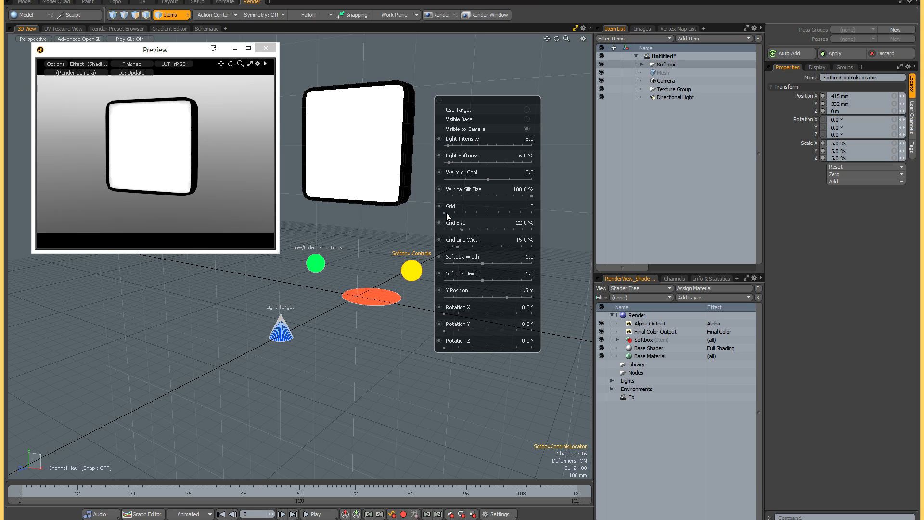
- Try Grid patterns 1, 3 and 4 on the softbox and test Rotation Z while comparing them in the render preview
{"action": "left_click_drag", "start_coordinate": [443, 213], "coordinate": [466, 213]}
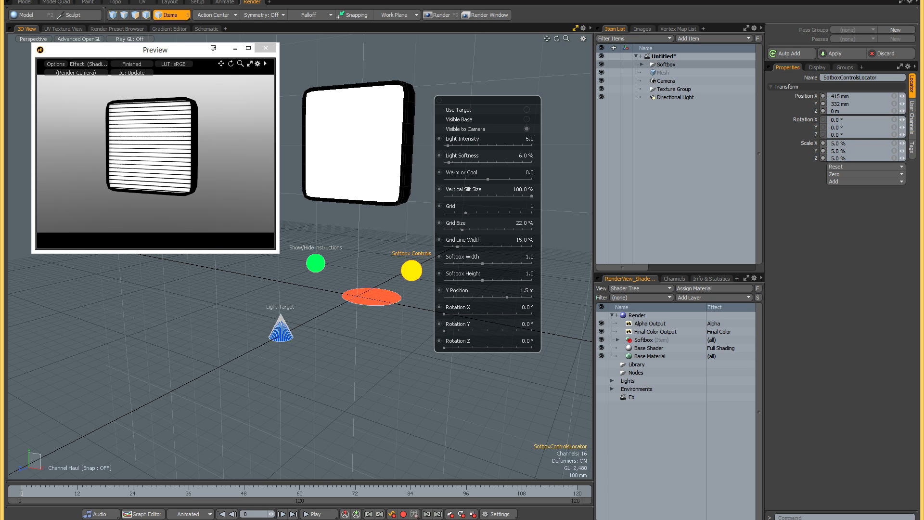
{"action": "mouse_move", "coordinate": [446, 348]}
{"action": "left_mouse_down"}
{"action": "mouse_move", "coordinate": [464, 347]}
{"action": "mouse_move", "coordinate": [445, 348]}
{"action": "left_mouse_up"}
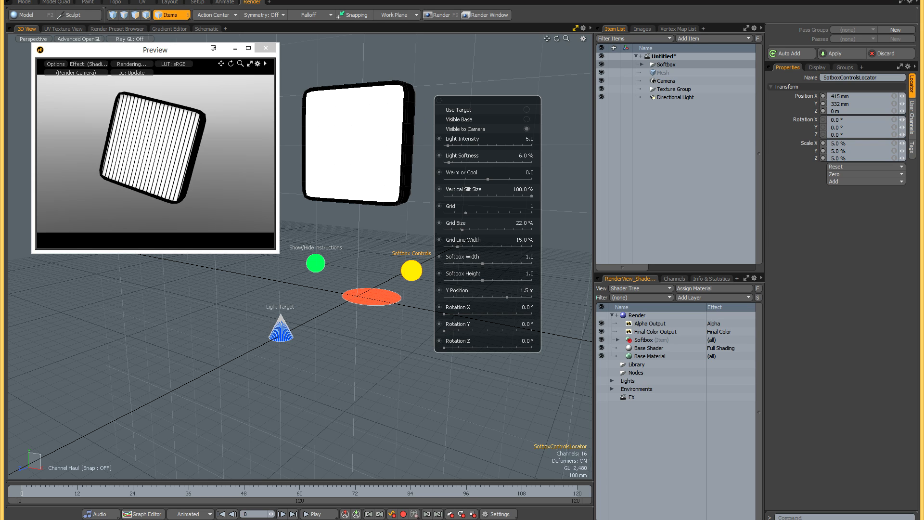
{"action": "left_click_drag", "start_coordinate": [480, 229], "coordinate": [509, 213]}
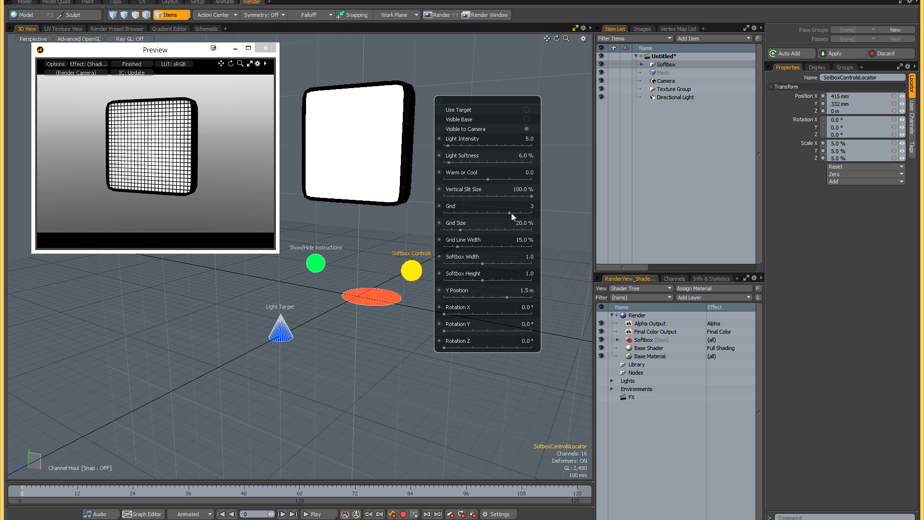
{"action": "left_click_drag", "start_coordinate": [509, 213], "coordinate": [531, 213]}
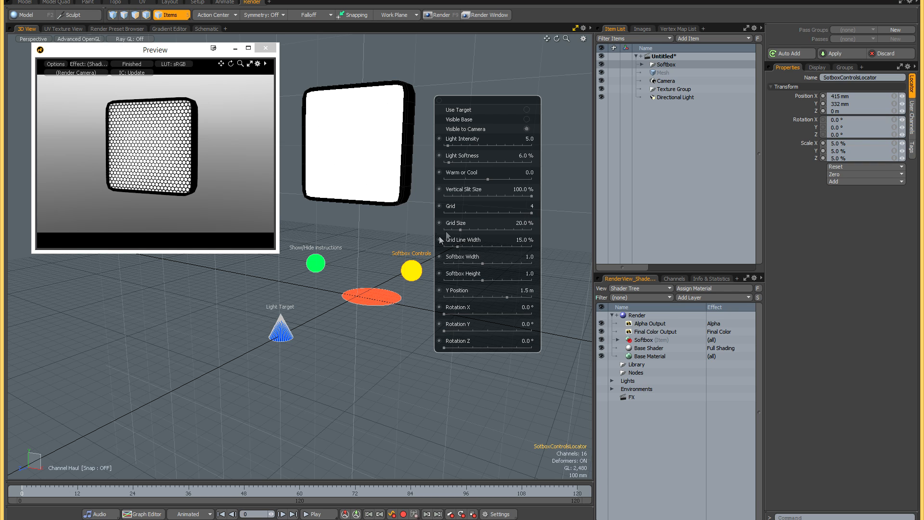
- Try Grid Size at 44%, settle on 19% with Grid Line Width 13%, and return Grid to 0
{"action": "left_click_drag", "start_coordinate": [463, 230], "coordinate": [468, 230]}
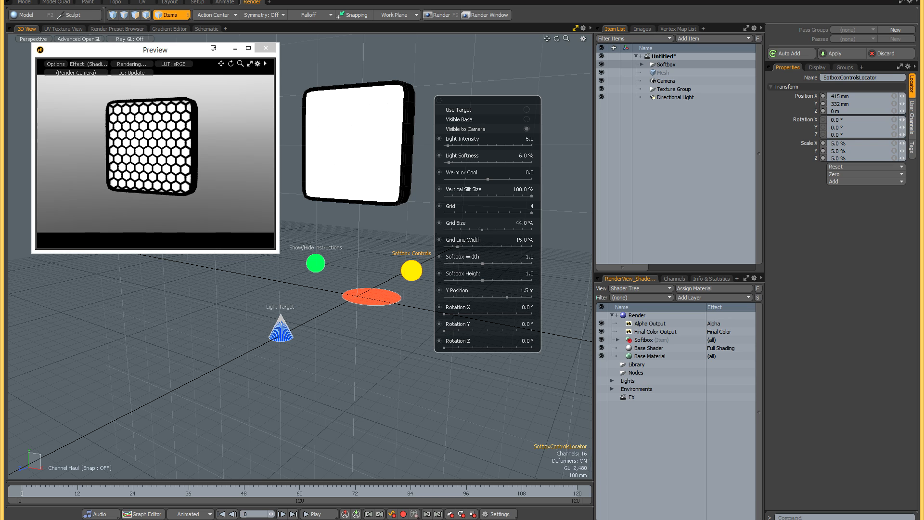
{"action": "left_click_drag", "start_coordinate": [444, 230], "coordinate": [455, 247]}
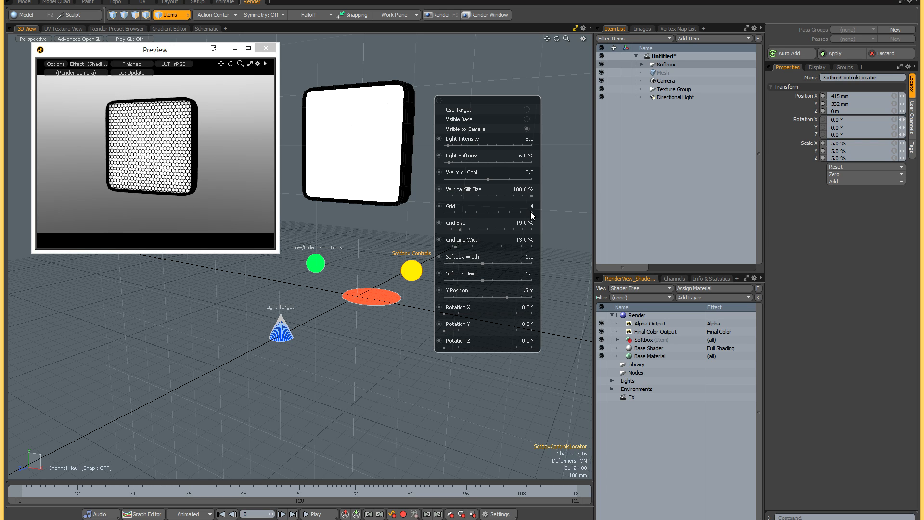
{"action": "left_click_drag", "start_coordinate": [531, 212], "coordinate": [444, 212]}
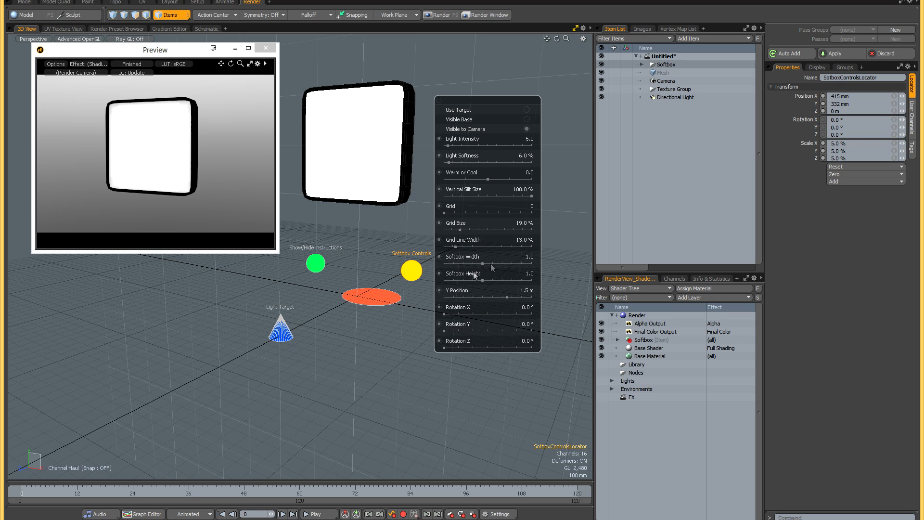
- Set Softbox Width to 1.34, Softbox Height to 1.1 and Y Position to 1.34 m, and test the rotation controls
{"action": "left_click_drag", "start_coordinate": [483, 263], "coordinate": [499, 298]}
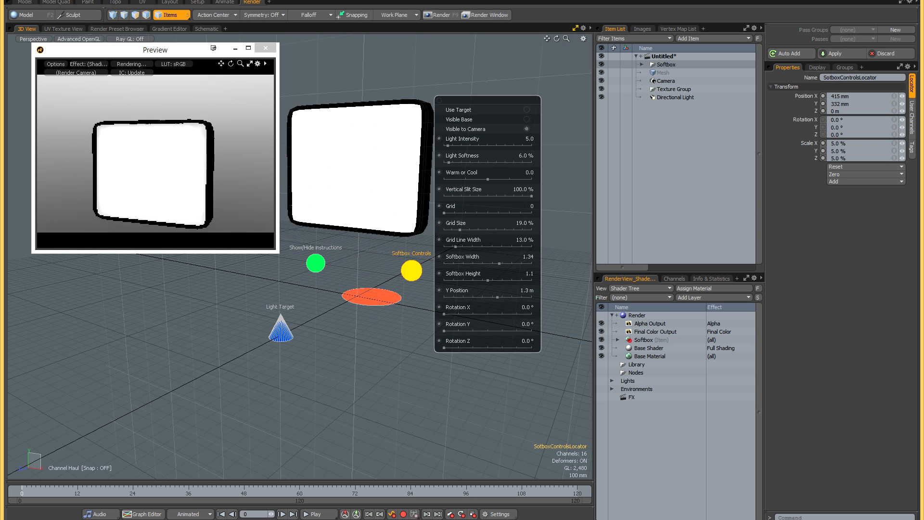
{"action": "left_click_drag", "start_coordinate": [445, 314], "coordinate": [443, 349]}
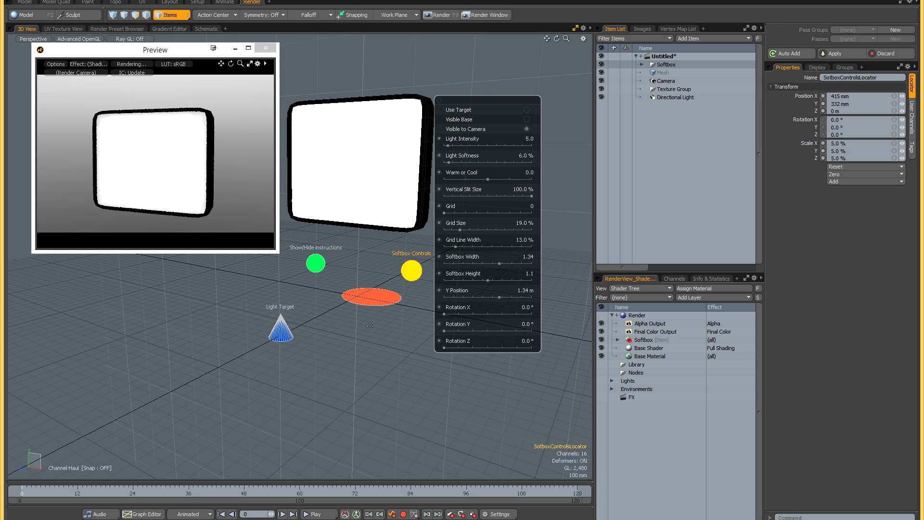
{"action": "key", "text": "space"}
- Close the render preview, then show and hide the softbox's on-screen instructions and tips from its Show/Hide instructions control
{"action": "left_click_drag", "start_coordinate": [365, 294], "coordinate": [405, 316], "text": "alt+shift"}
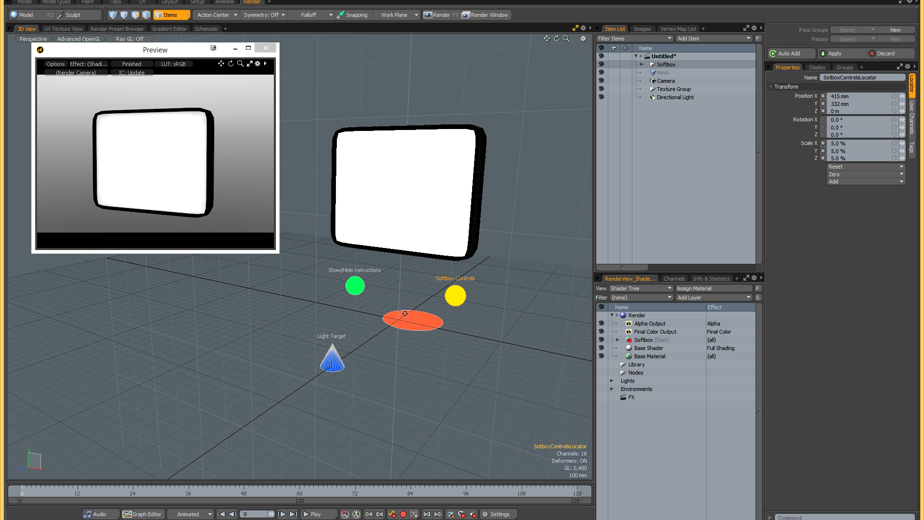
{"action": "left_click", "coordinate": [356, 286]}
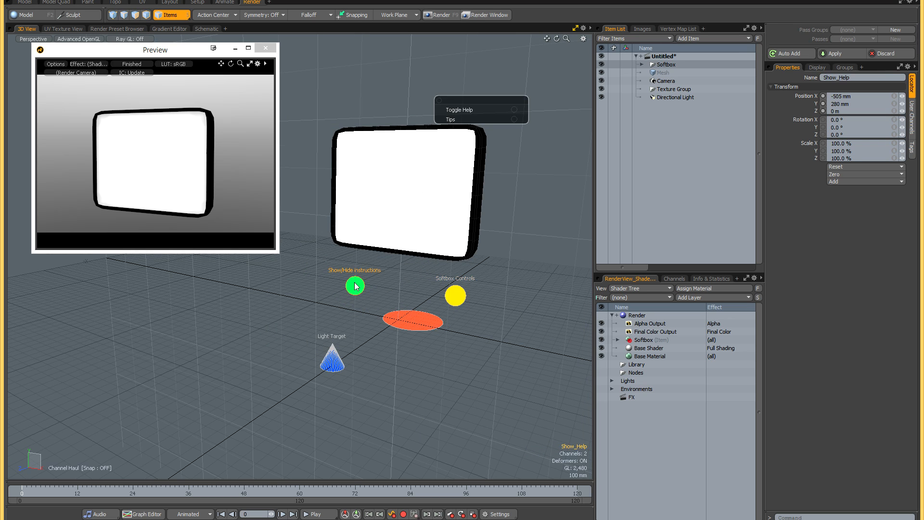
{"action": "left_click", "coordinate": [268, 51]}
{"action": "left_click", "coordinate": [514, 109]}
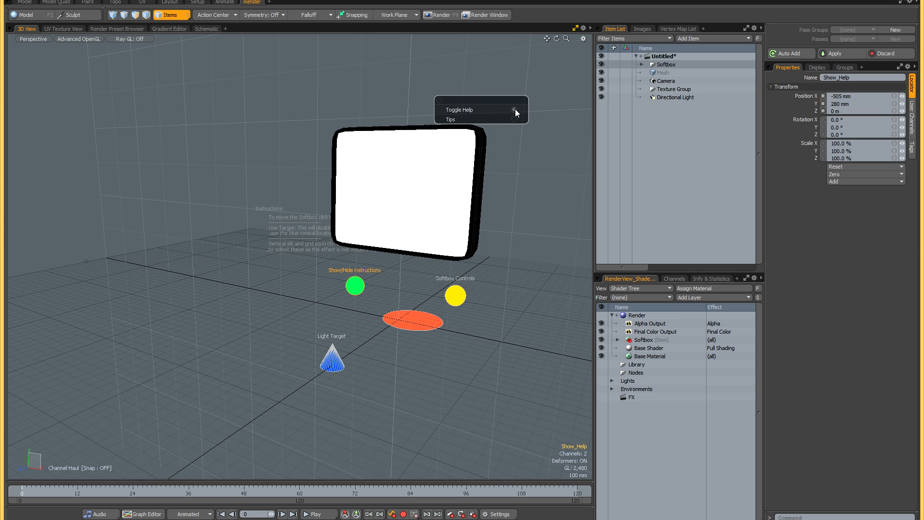
{"action": "left_click_drag", "start_coordinate": [290, 203], "coordinate": [424, 160], "text": "alt"}
{"action": "left_click", "coordinate": [514, 109]}
{"action": "left_click", "coordinate": [514, 119]}
{"action": "left_click", "coordinate": [515, 120]}
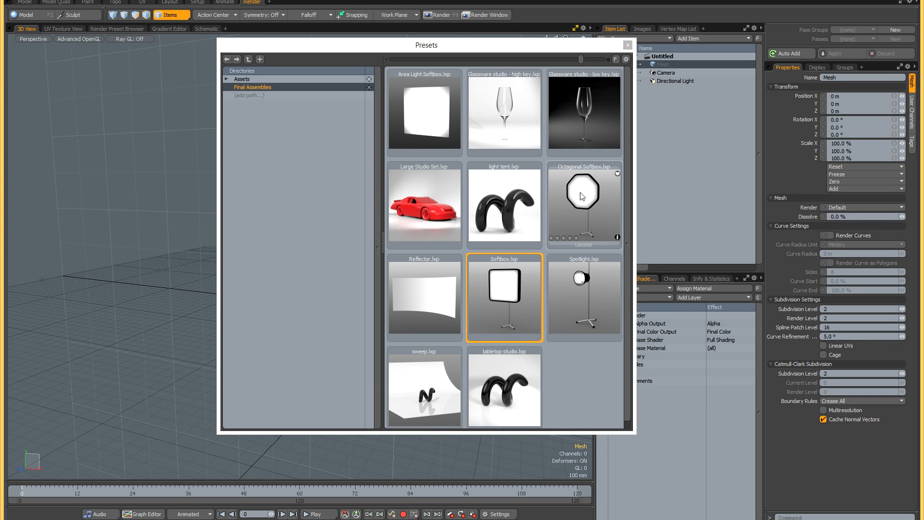
- Load the Octagonal Softbox preset, display its softbox controls and move them clear of the light
{"action": "double_click", "coordinate": [611, 203]}
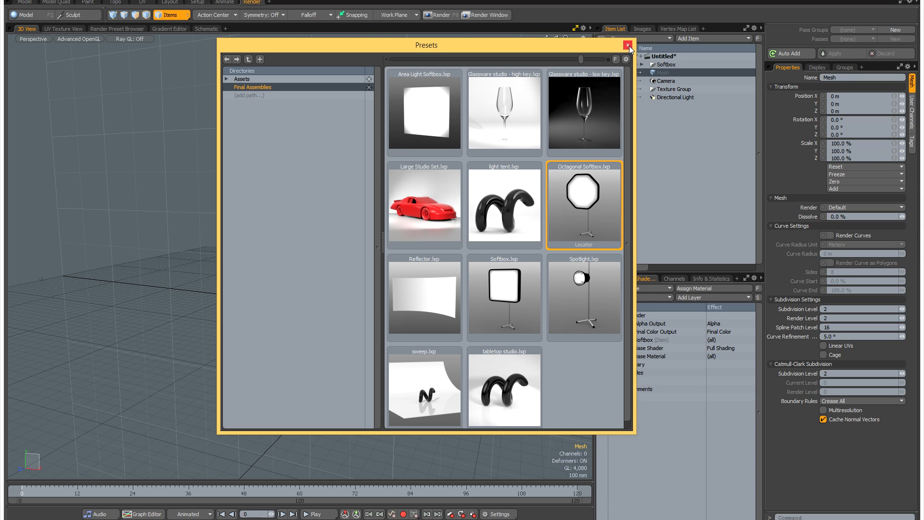
{"action": "left_click", "coordinate": [628, 45]}
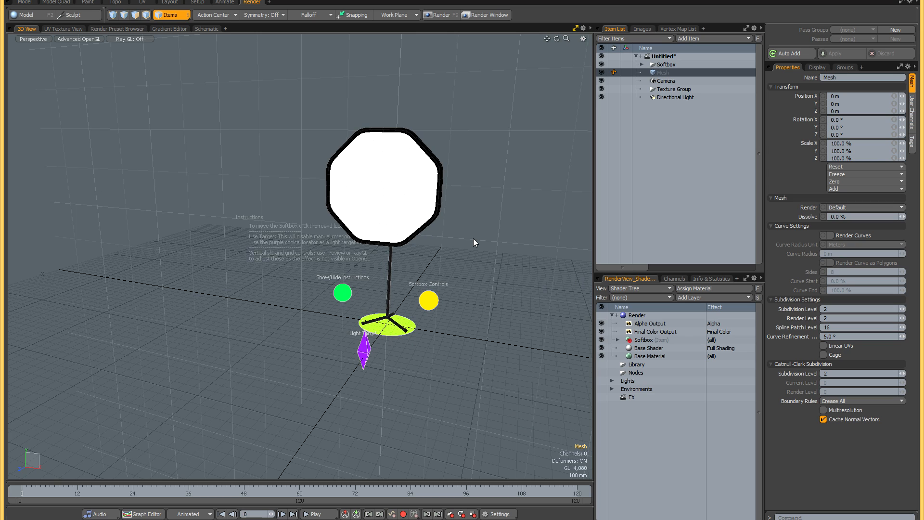
{"action": "left_click", "coordinate": [428, 304]}
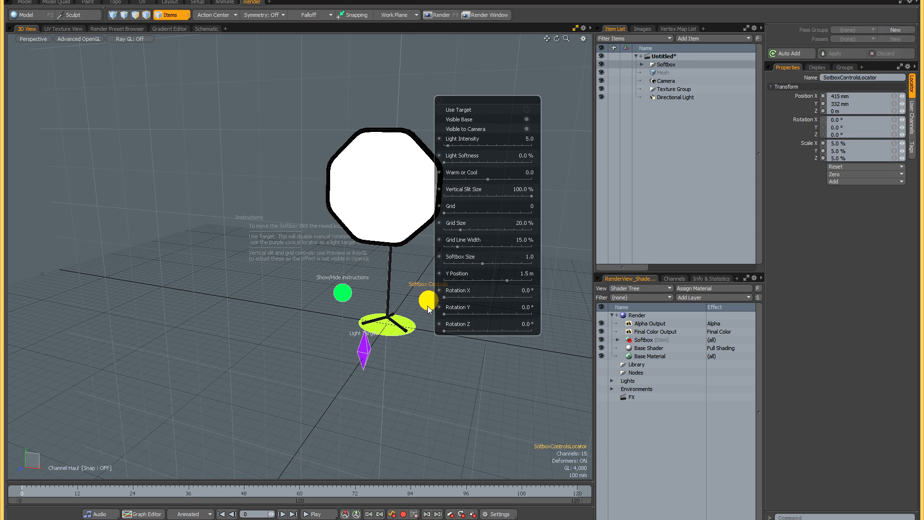
{"action": "left_click_drag", "start_coordinate": [480, 102], "coordinate": [506, 81]}
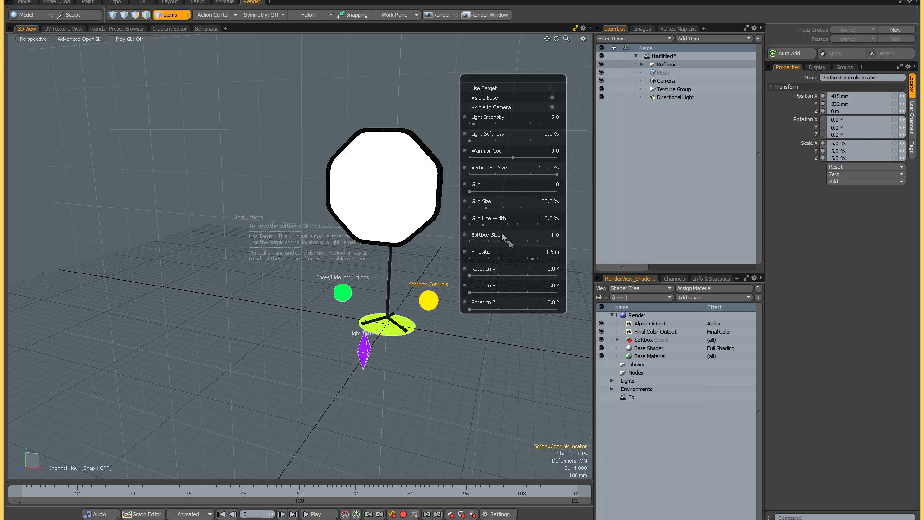
- Set the octagonal softbox's Softbox Size to 1.06
{"action": "mouse_move", "coordinate": [510, 241]}
{"action": "left_mouse_down"}
{"action": "mouse_move", "coordinate": [532, 241]}
{"action": "mouse_move", "coordinate": [509, 241]}
{"action": "left_mouse_up"}
{"action": "left_click_drag", "start_coordinate": [516, 242], "coordinate": [510, 242]}
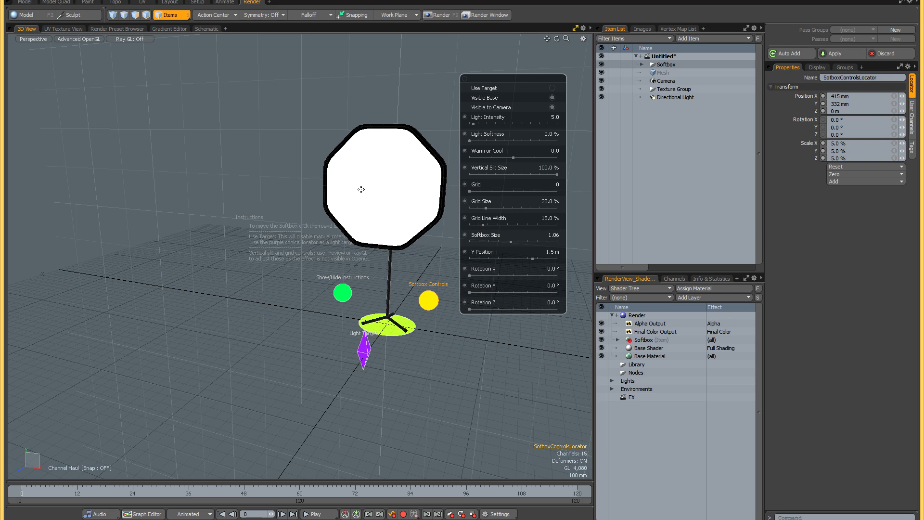
{"action": "left_click_drag", "start_coordinate": [402, 183], "coordinate": [399, 186], "text": "alt+shift"}
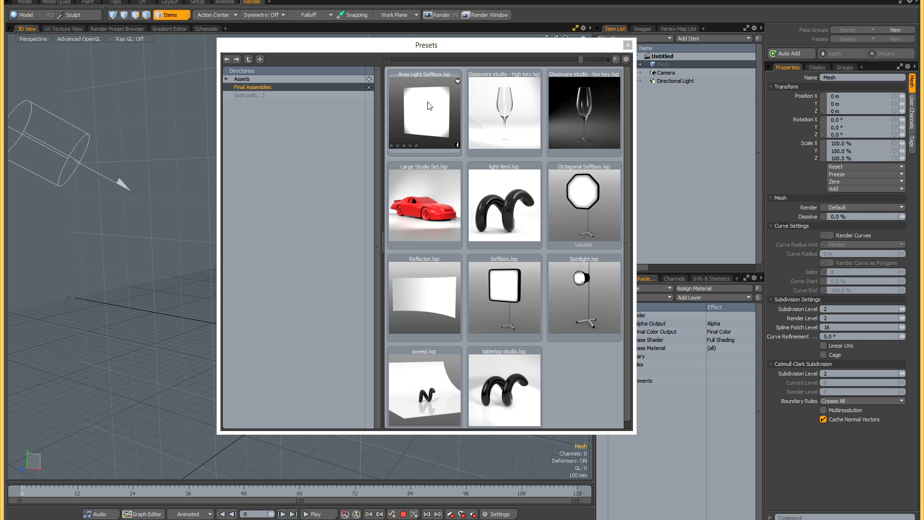
- Load the Area Light Softbox preset and frame the light in an open render preview
{"action": "double_click", "coordinate": [438, 114]}
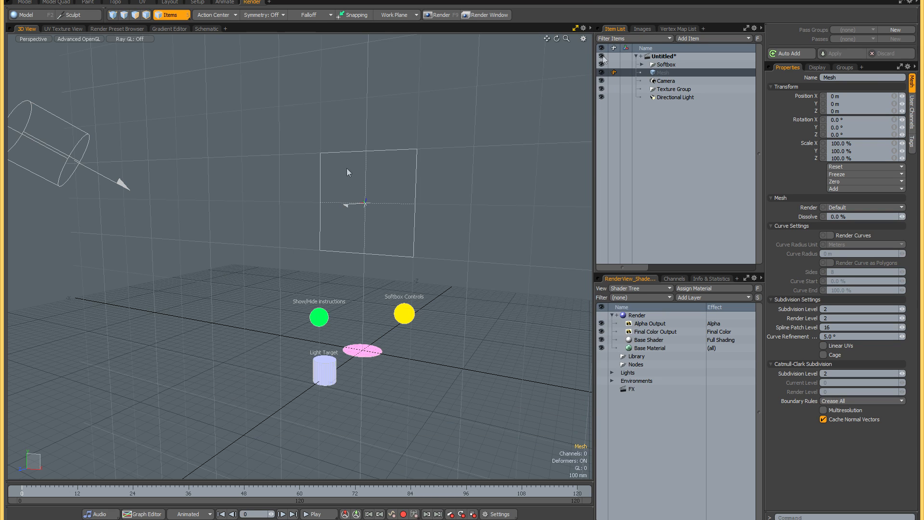
{"action": "left_click_drag", "start_coordinate": [358, 161], "coordinate": [444, 192], "text": "alt"}
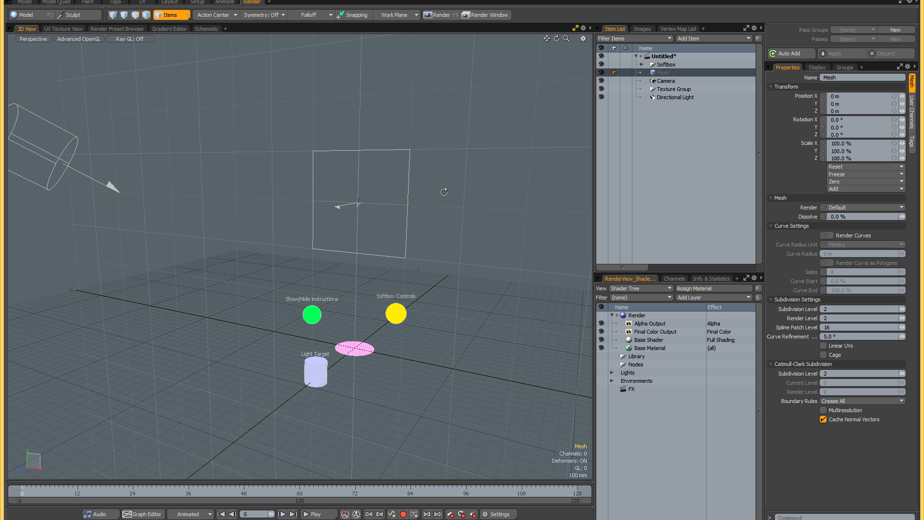
{"action": "key", "text": "F8"}
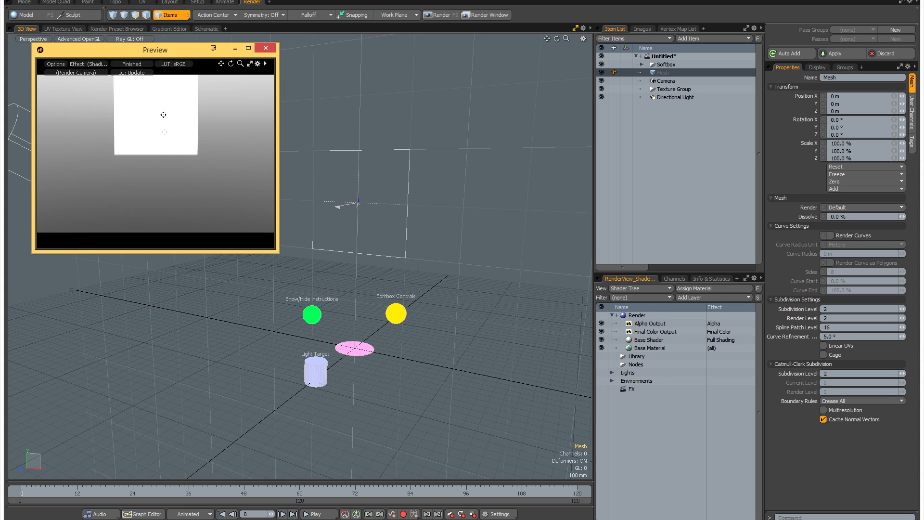
{"action": "left_click_drag", "start_coordinate": [164, 137], "coordinate": [165, 137], "text": "alt+shift"}
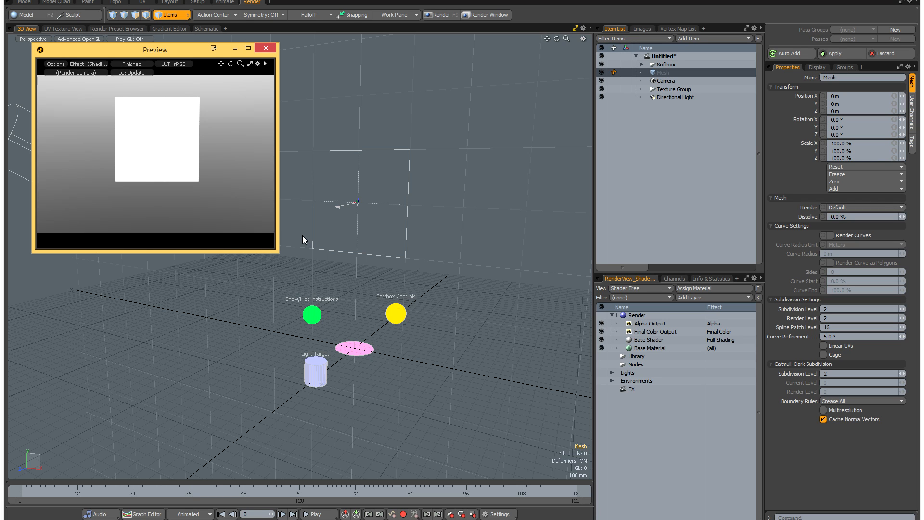
{"action": "left_click_drag", "start_coordinate": [219, 181], "coordinate": [216, 183], "text": "alt"}
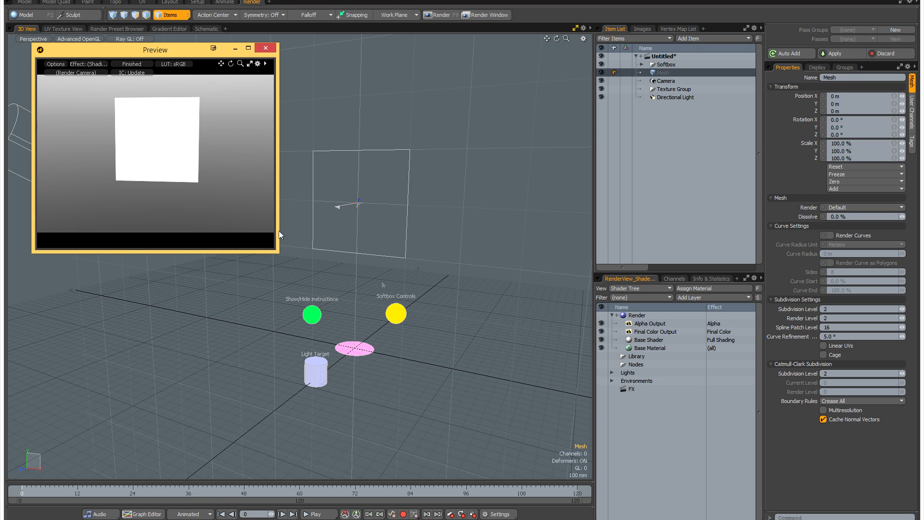
- Display the area light's softbox controls and try Circular and Use Target, switching each back off
{"action": "left_click", "coordinate": [402, 309]}
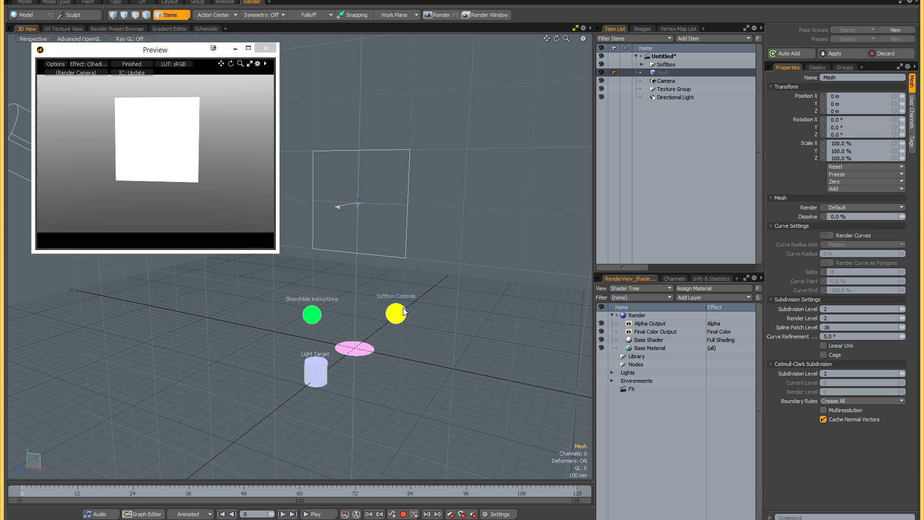
{"action": "left_click", "coordinate": [560, 88]}
{"action": "left_click", "coordinate": [560, 88]}
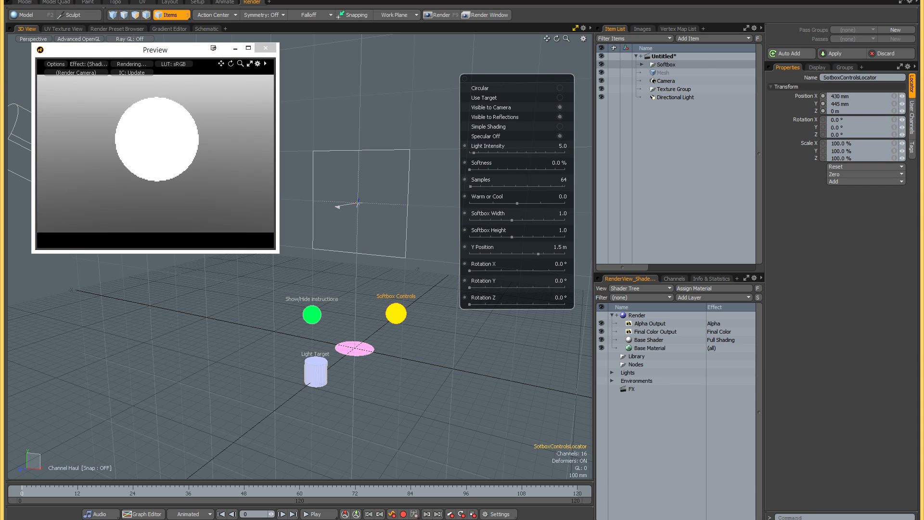
{"action": "left_click", "coordinate": [562, 98]}
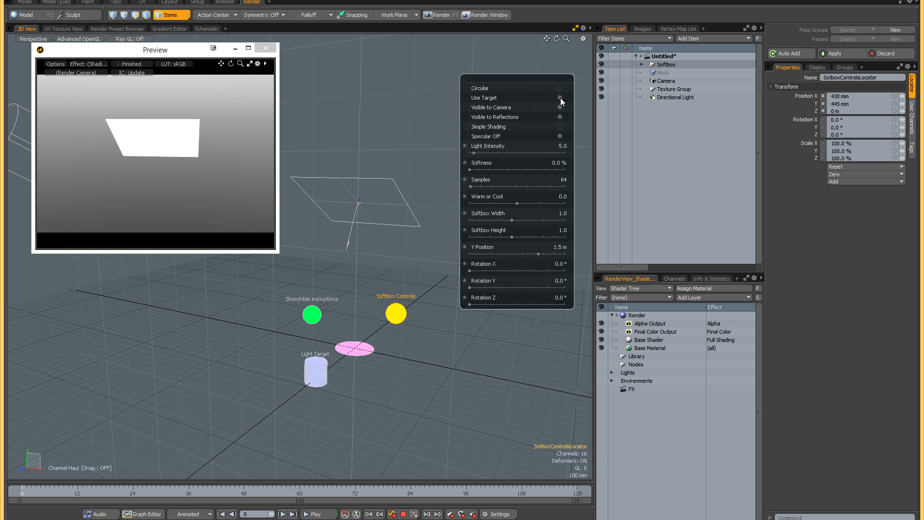
{"action": "left_click", "coordinate": [561, 98]}
- Toggle Visible to Camera and Simple Shading on the area light and restore both, and turn off Specular Off and Visible to Reflections
{"action": "left_click", "coordinate": [561, 107]}
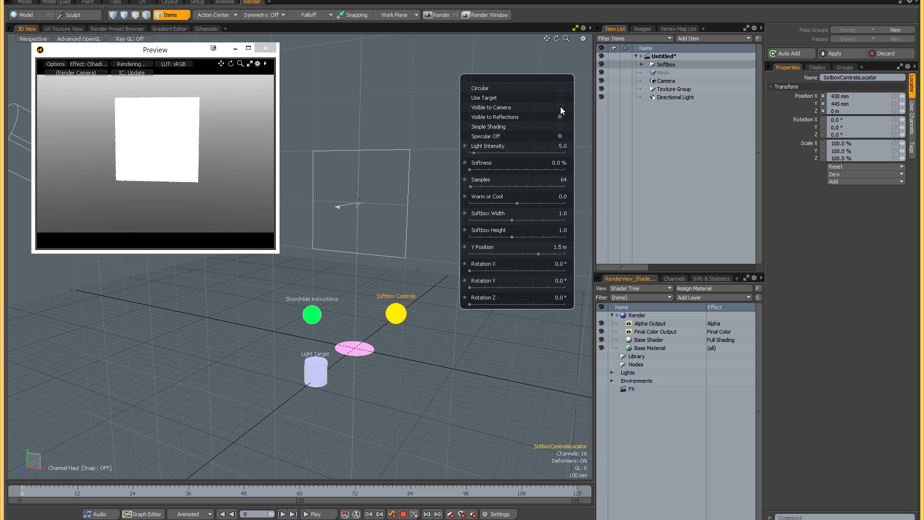
{"action": "left_click", "coordinate": [560, 107]}
{"action": "left_click", "coordinate": [560, 136]}
{"action": "left_click", "coordinate": [559, 136]}
{"action": "left_click", "coordinate": [559, 137]}
{"action": "left_click", "coordinate": [560, 117]}
{"action": "left_click", "coordinate": [560, 126]}
{"action": "left_click", "coordinate": [559, 126]}
- Set the area light's Light Intensity to 6.0 and Softness to 7%, and try different Samples amounts before setting 64
{"action": "left_click_drag", "start_coordinate": [475, 153], "coordinate": [493, 152]}
{"action": "mouse_move", "coordinate": [474, 170]}
{"action": "left_mouse_down"}
{"action": "mouse_move", "coordinate": [565, 169]}
{"action": "mouse_move", "coordinate": [476, 169]}
{"action": "left_mouse_up"}
{"action": "left_click_drag", "start_coordinate": [565, 186], "coordinate": [488, 187]}
{"action": "left_click_drag", "start_coordinate": [480, 186], "coordinate": [475, 186]}
{"action": "double_click", "coordinate": [558, 180]}
{"action": "type", "text": "64"}
{"action": "key", "text": "Return"}
- Set the area light's Softbox Width and Height to 1.1 and Y Position to 1.38 m, and test Rotation X
{"action": "left_click_drag", "start_coordinate": [517, 203], "coordinate": [530, 250]}
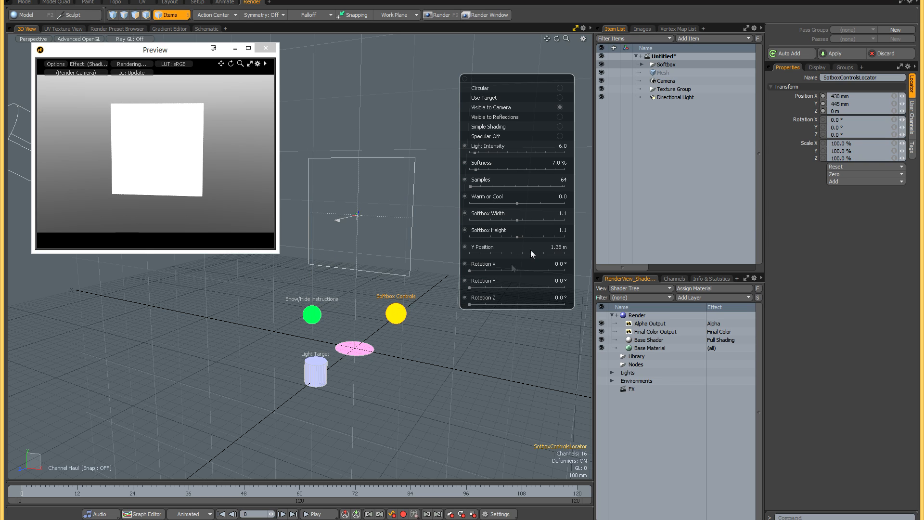
{"action": "mouse_move", "coordinate": [475, 269]}
{"action": "left_mouse_down"}
{"action": "mouse_move", "coordinate": [486, 271]}
{"action": "mouse_move", "coordinate": [472, 270]}
{"action": "left_mouse_up"}
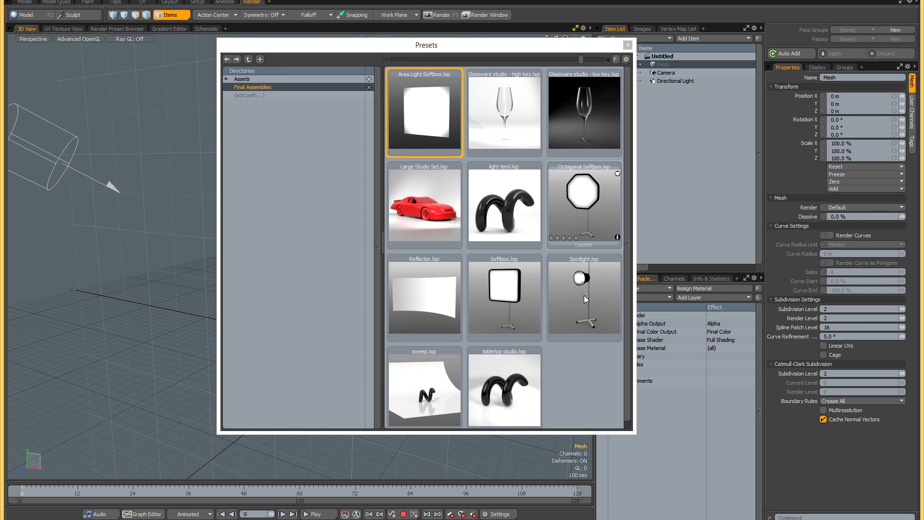
- Load the Spotlight preset, close the preset browser and frame the spotlight stand in the 3D view
{"action": "double_click", "coordinate": [585, 296]}
{"action": "left_click", "coordinate": [628, 45]}
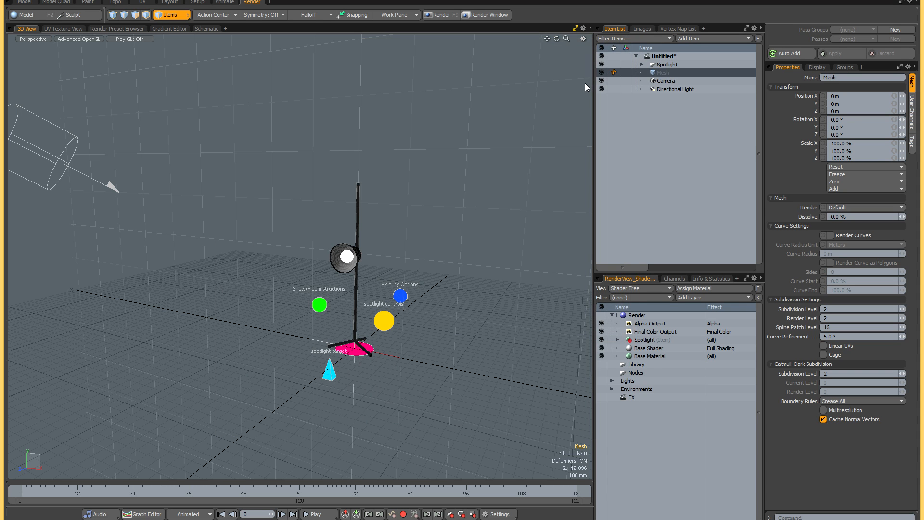
{"action": "left_click_drag", "start_coordinate": [433, 210], "coordinate": [437, 182], "text": "alt"}
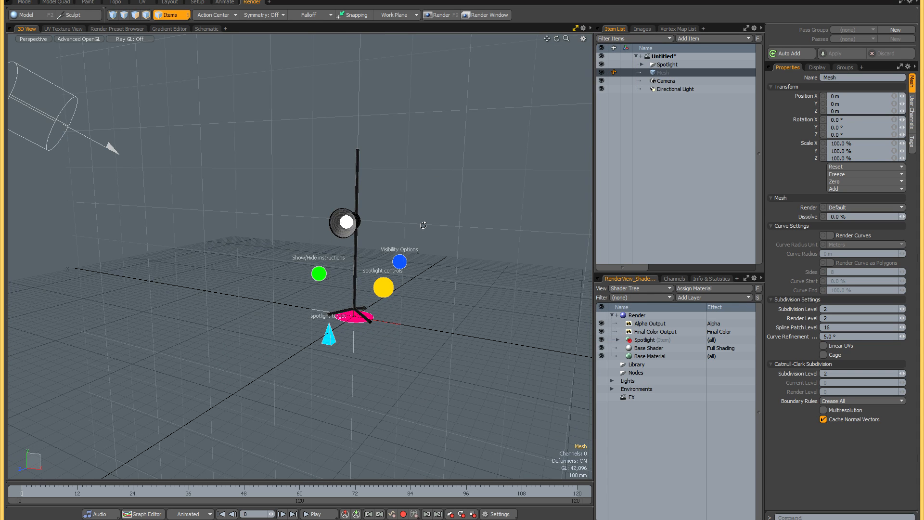
{"action": "left_click_drag", "start_coordinate": [423, 220], "coordinate": [438, 231], "text": "alt"}
{"action": "scroll", "coordinate": [410, 237], "scroll_direction": "up", "scroll_amount": 2}
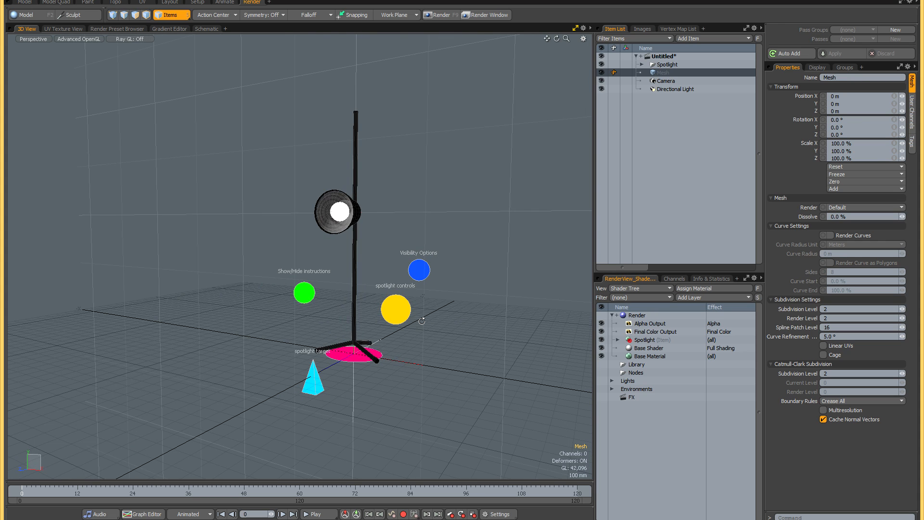
- Select the spotlight controls locator and open the render preview
{"action": "left_click", "coordinate": [397, 310]}
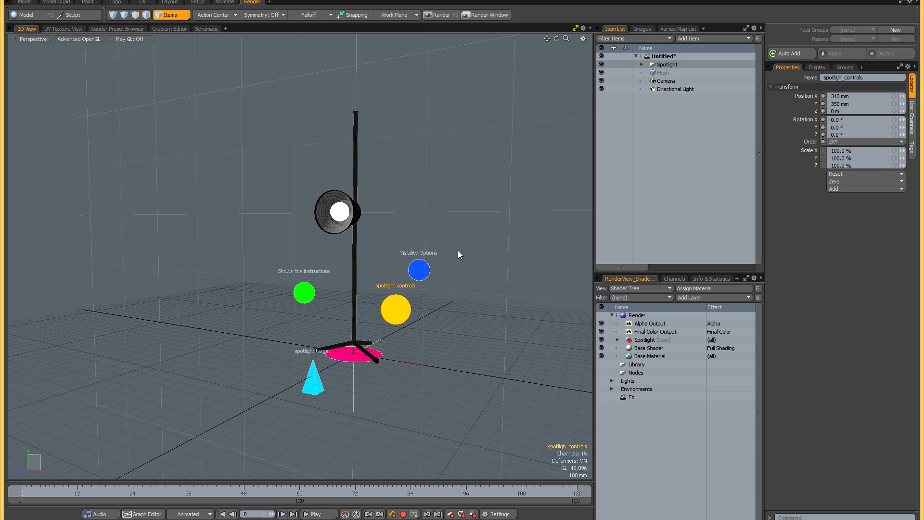
{"action": "key", "text": "F8"}
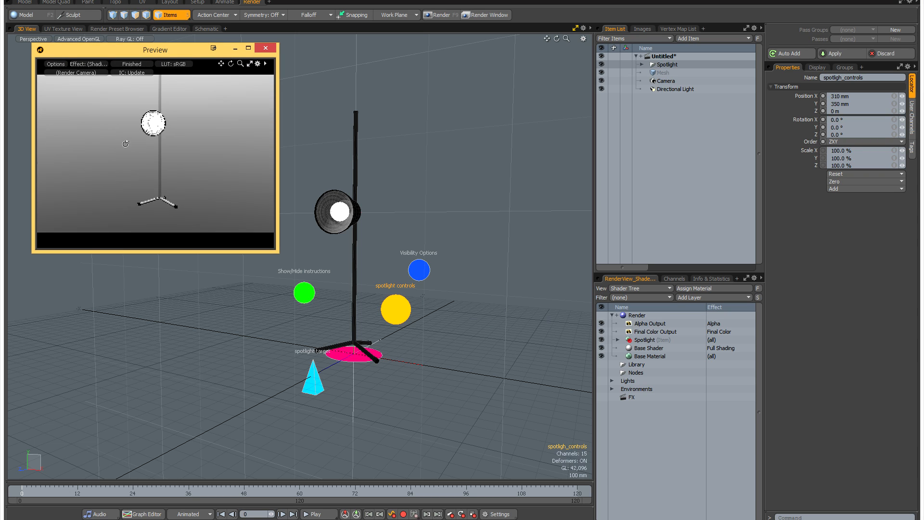
- Show the spotlight's Visibility Options and toggle Lens and Diffuser to compare them, leaving Lens on and Diffuser off
{"action": "left_click_drag", "start_coordinate": [80, 157], "coordinate": [222, 135], "text": "alt"}
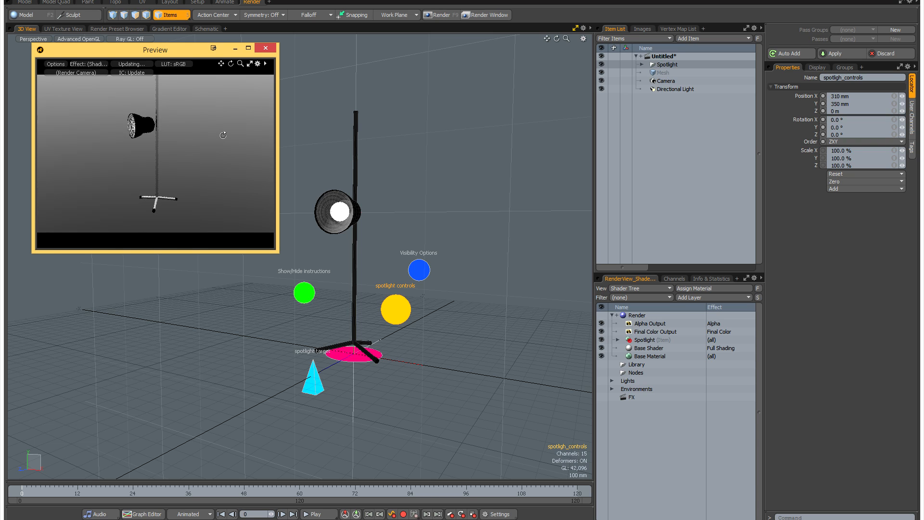
{"action": "left_click_drag", "start_coordinate": [191, 149], "coordinate": [182, 144], "text": "alt"}
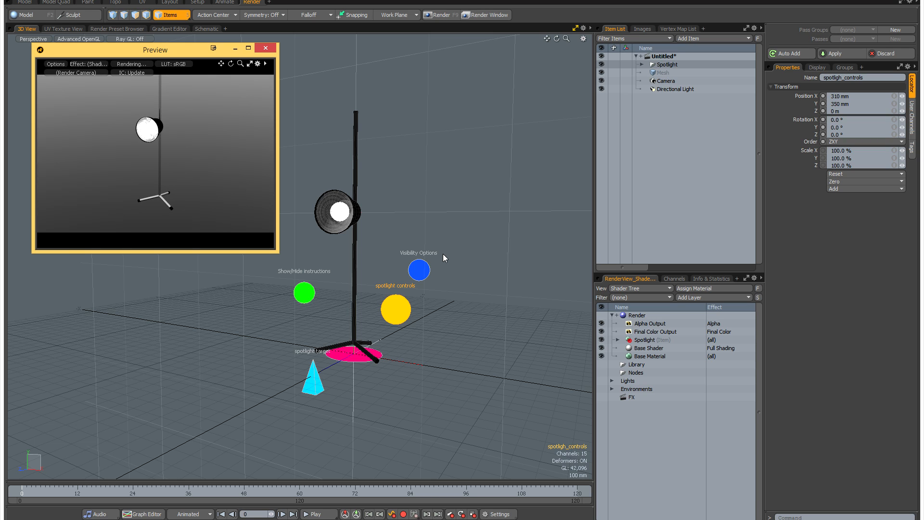
{"action": "left_click", "coordinate": [418, 270]}
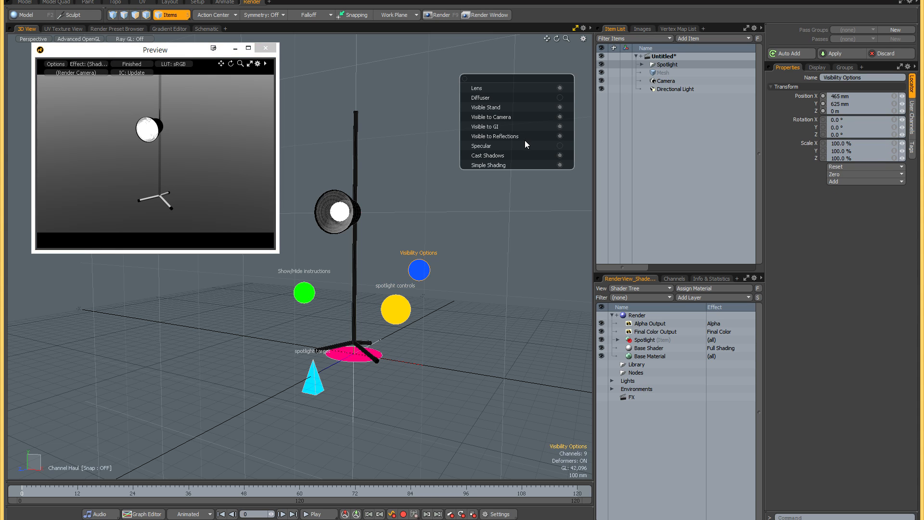
{"action": "left_click", "coordinate": [560, 88]}
{"action": "left_click", "coordinate": [560, 88]}
{"action": "left_click", "coordinate": [560, 88]}
{"action": "left_click", "coordinate": [560, 97]}
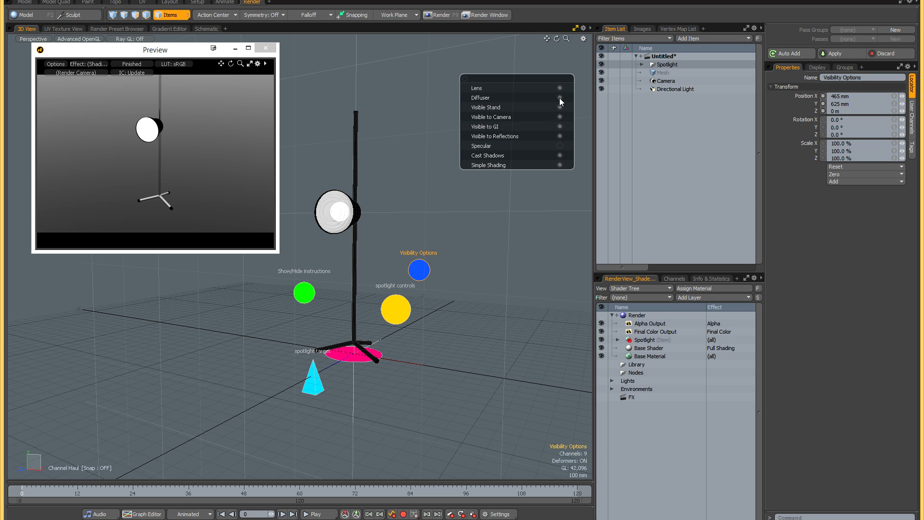
{"action": "left_click", "coordinate": [560, 98]}
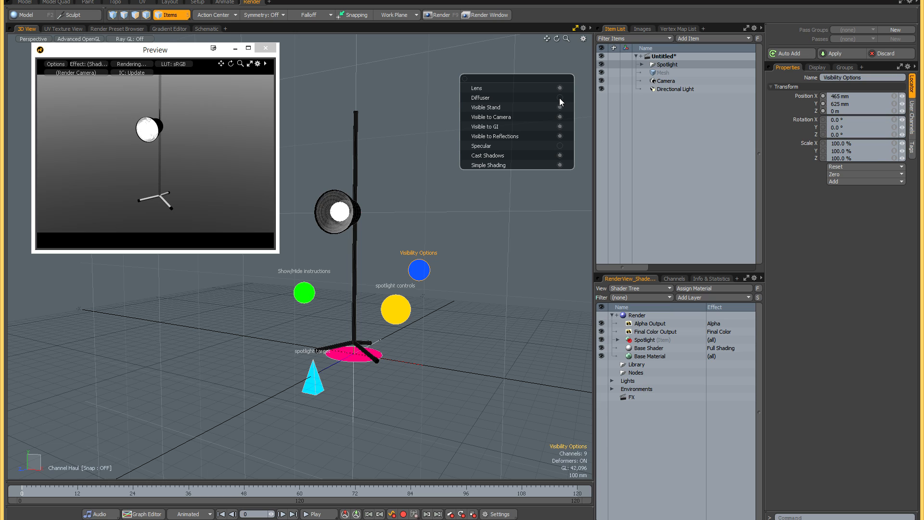
{"action": "left_click", "coordinate": [560, 98]}
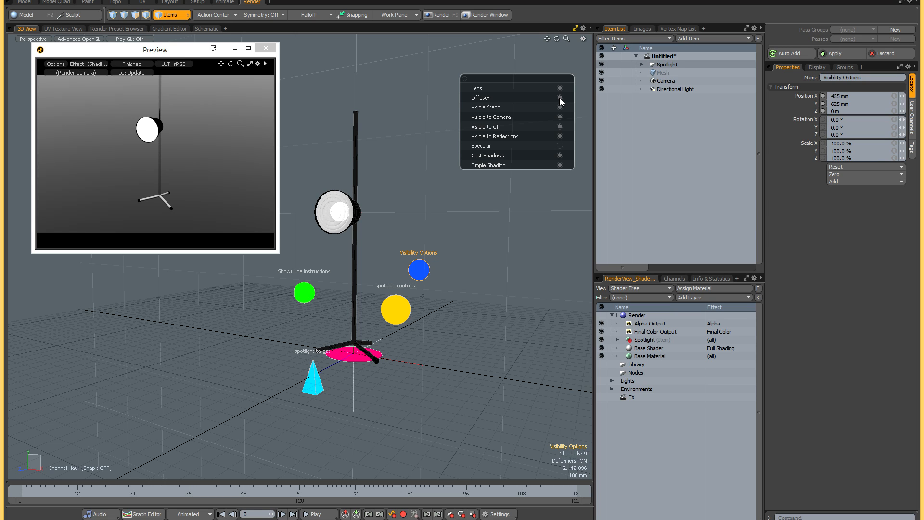
{"action": "left_click", "coordinate": [560, 98]}
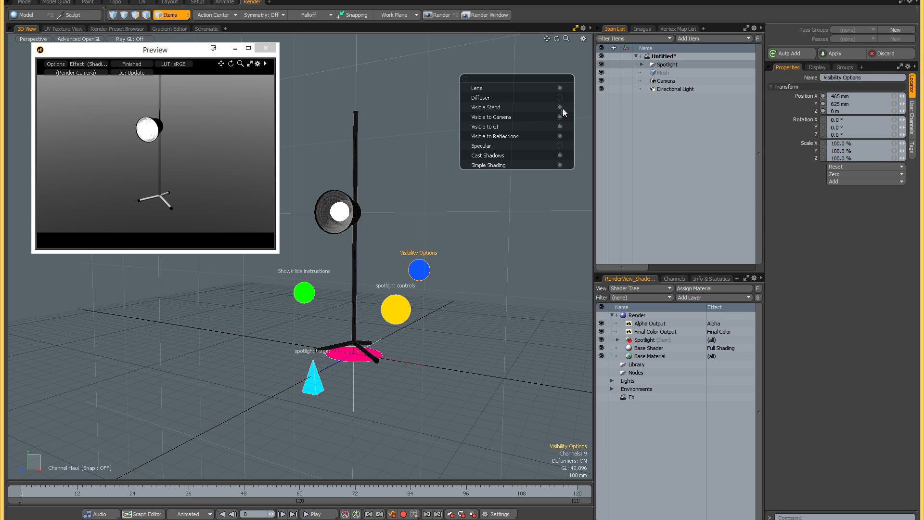
- Toggle Visible Stand and Visible to Camera off and on, leaving both enabled, and dismiss the visibility controls
{"action": "left_click", "coordinate": [560, 108]}
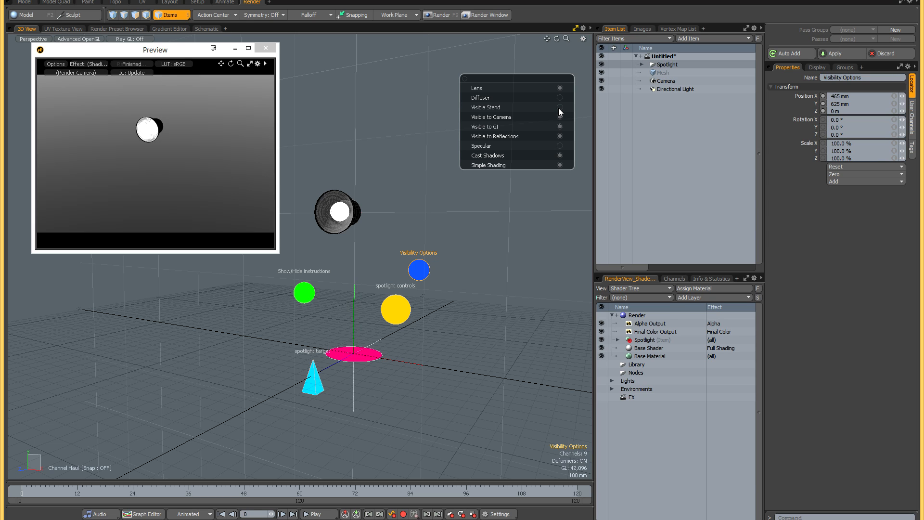
{"action": "left_click", "coordinate": [560, 108]}
{"action": "left_click", "coordinate": [560, 109]}
{"action": "left_click", "coordinate": [560, 109]}
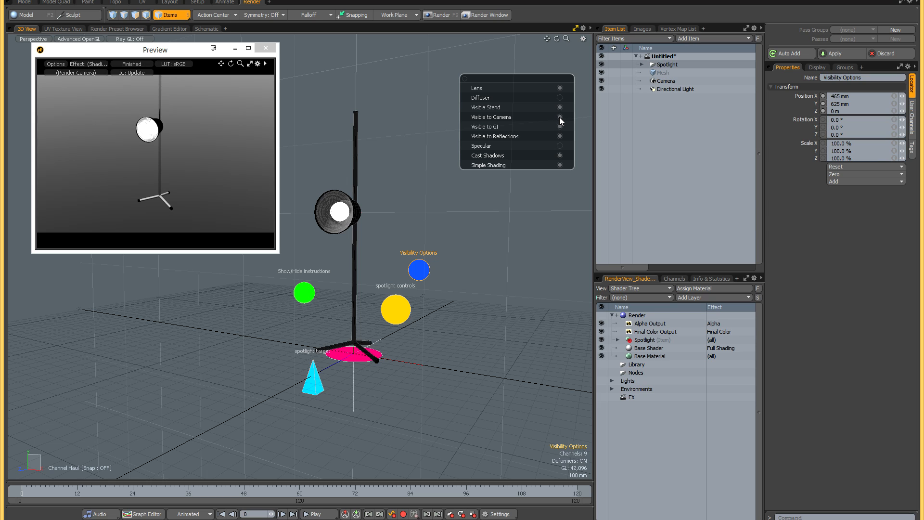
{"action": "left_click", "coordinate": [560, 118]}
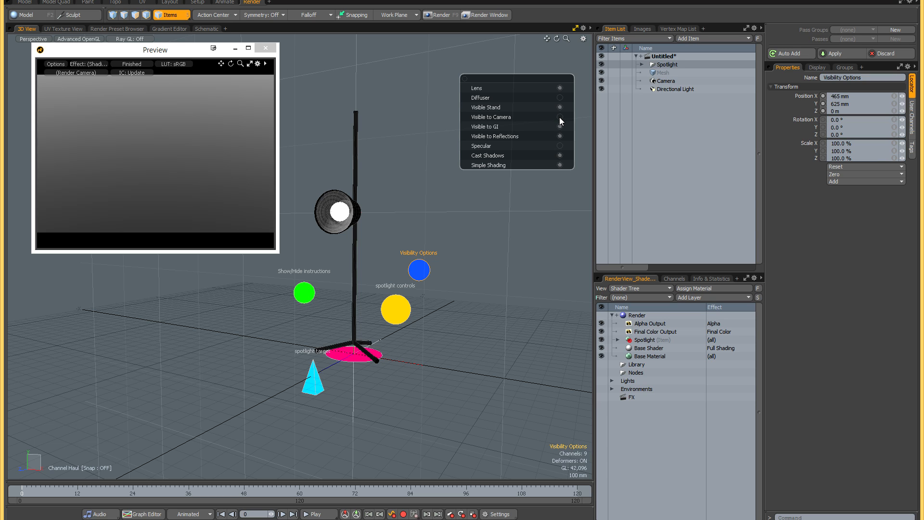
{"action": "left_click", "coordinate": [560, 118]}
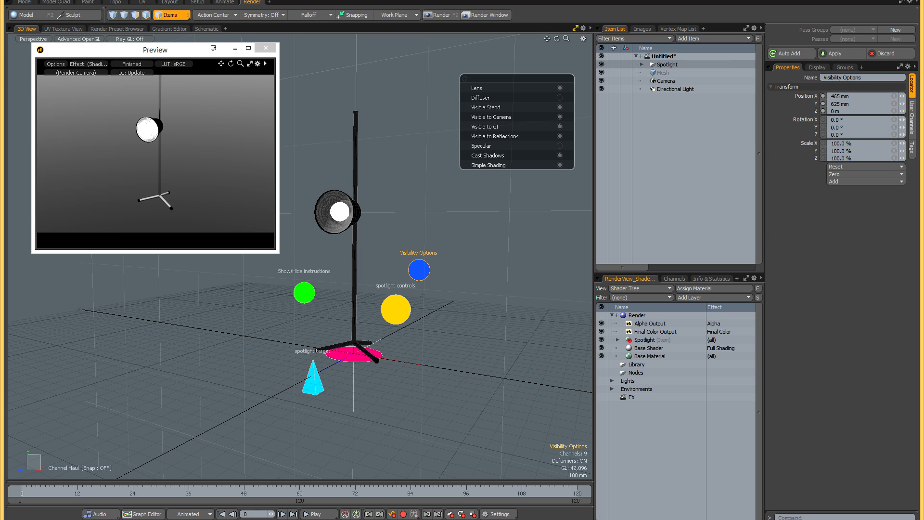
{"action": "key", "text": "space"}
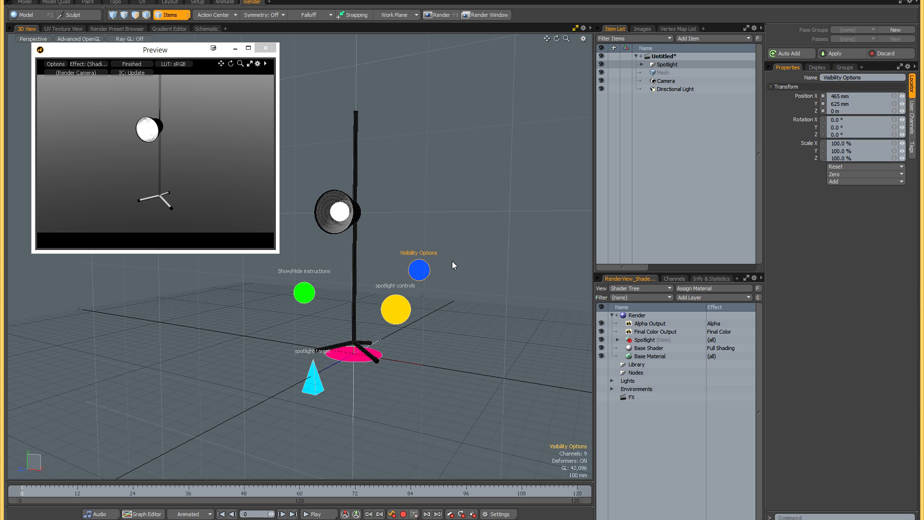
- Show the spotlight controls and toggle Use Target to compare the lamp's aim, leaving it off
{"action": "left_click", "coordinate": [395, 309]}
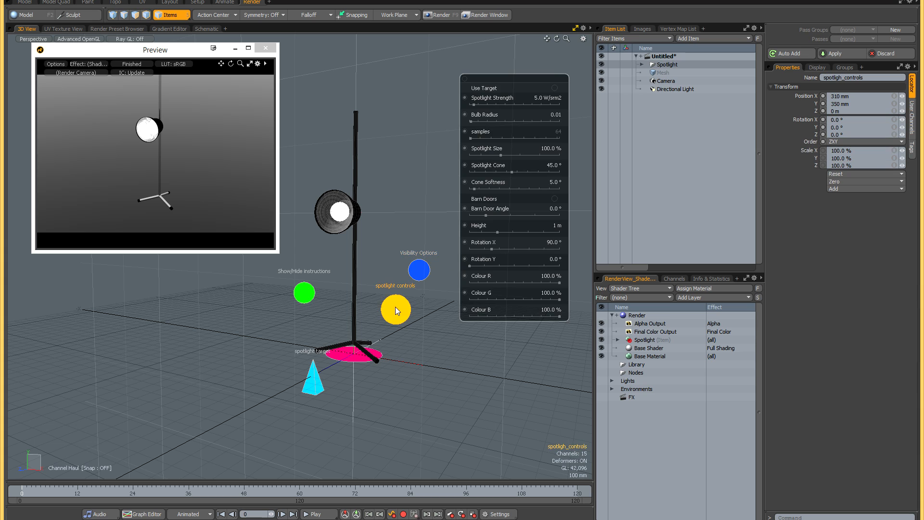
{"action": "left_click", "coordinate": [554, 88]}
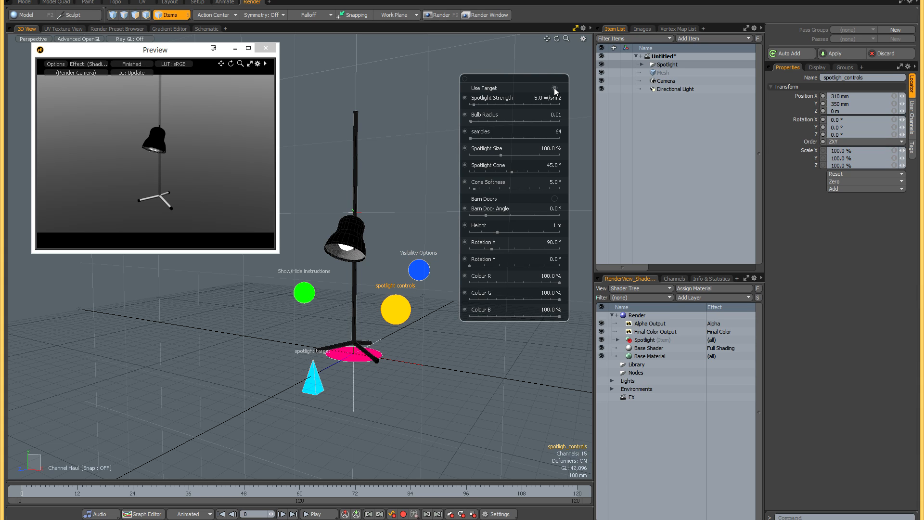
{"action": "left_click", "coordinate": [554, 88]}
{"action": "left_click", "coordinate": [554, 89]}
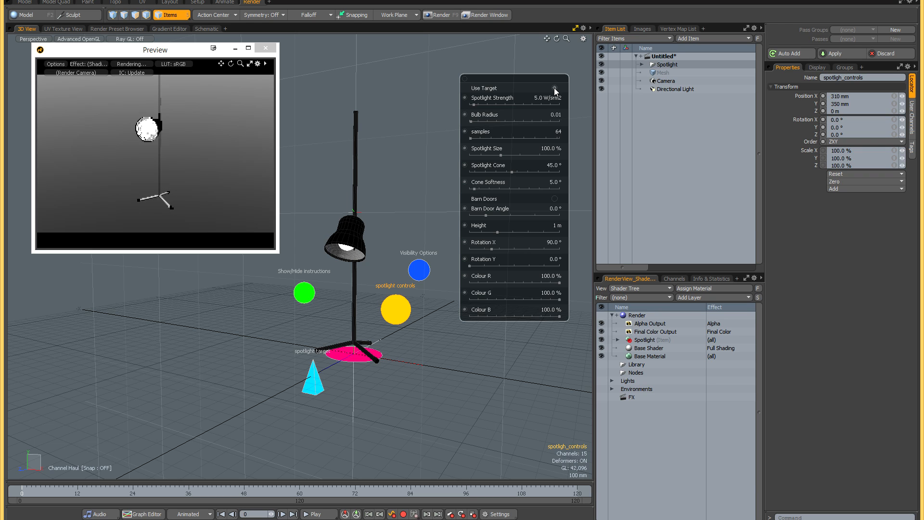
{"action": "left_click", "coordinate": [554, 88]}
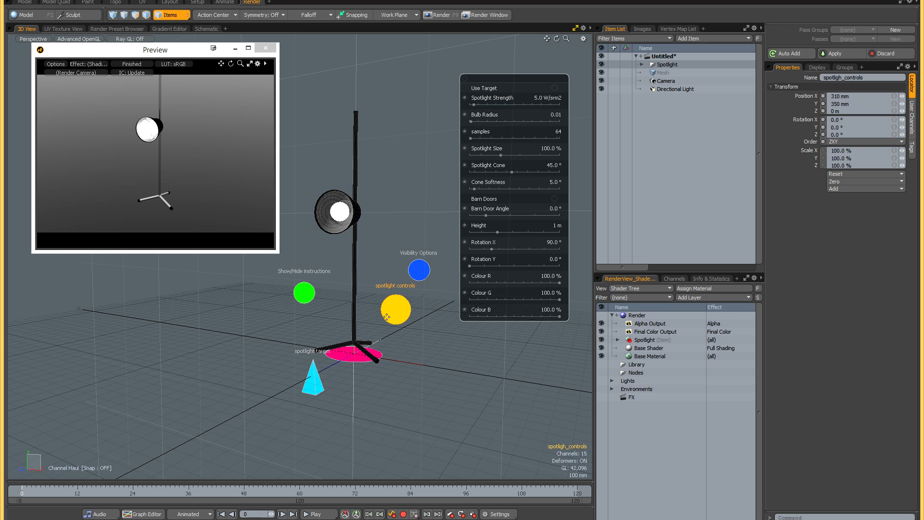
- Try higher Spotlight Strength values and return the strength to 5.0 W/srm2
{"action": "left_click_drag", "start_coordinate": [383, 316], "coordinate": [379, 324], "text": "alt"}
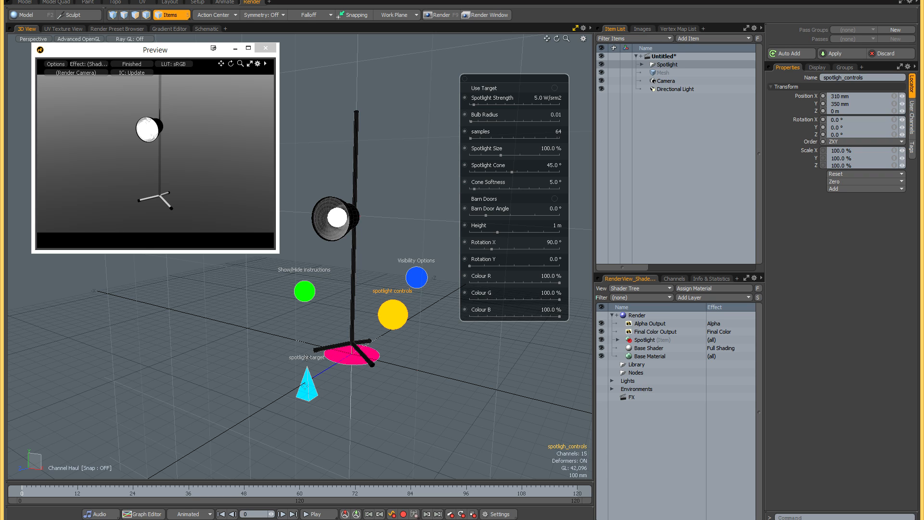
{"action": "left_click_drag", "start_coordinate": [344, 370], "coordinate": [345, 369], "text": "alt"}
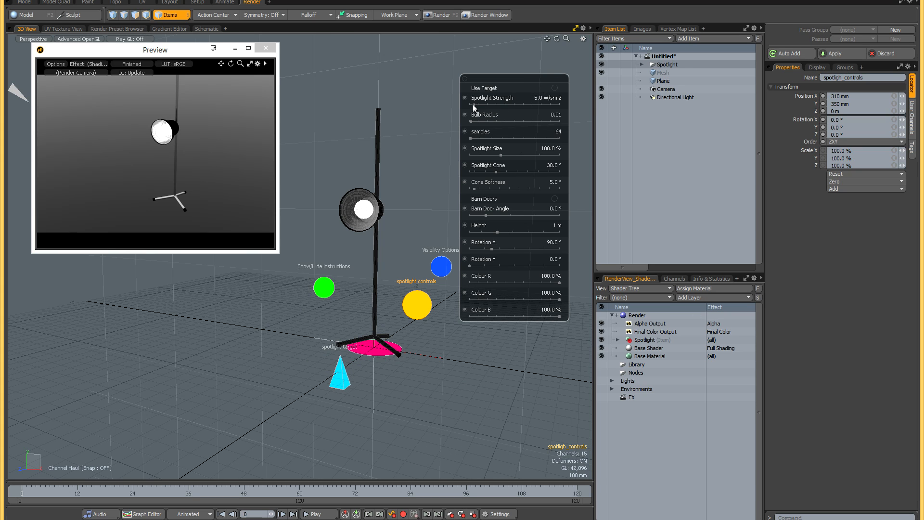
{"action": "mouse_move", "coordinate": [475, 104]}
{"action": "left_mouse_down"}
{"action": "mouse_move", "coordinate": [503, 104]}
{"action": "mouse_move", "coordinate": [483, 104]}
{"action": "left_mouse_up"}
{"action": "mouse_move", "coordinate": [559, 104]}
{"action": "left_mouse_down"}
{"action": "mouse_move", "coordinate": [469, 104]}
{"action": "mouse_move", "coordinate": [559, 104]}
{"action": "left_mouse_up"}
{"action": "left_click_drag", "start_coordinate": [559, 105], "coordinate": [473, 105]}
- Try different Bulb Radius values before setting it to 0.035, and set Spotlight Size to 110%
{"action": "left_click_drag", "start_coordinate": [472, 122], "coordinate": [560, 121]}
{"action": "left_click_drag", "start_coordinate": [559, 121], "coordinate": [501, 121]}
{"action": "left_click_drag", "start_coordinate": [487, 120], "coordinate": [474, 122]}
{"action": "left_click_drag", "start_coordinate": [475, 120], "coordinate": [476, 121]}
{"action": "mouse_move", "coordinate": [501, 154]}
{"action": "left_mouse_down"}
{"action": "mouse_move", "coordinate": [530, 155]}
{"action": "mouse_move", "coordinate": [496, 155]}
{"action": "mouse_move", "coordinate": [523, 155]}
{"action": "mouse_move", "coordinate": [509, 155]}
{"action": "left_mouse_up"}
{"action": "left_click_drag", "start_coordinate": [514, 155], "coordinate": [505, 155]}
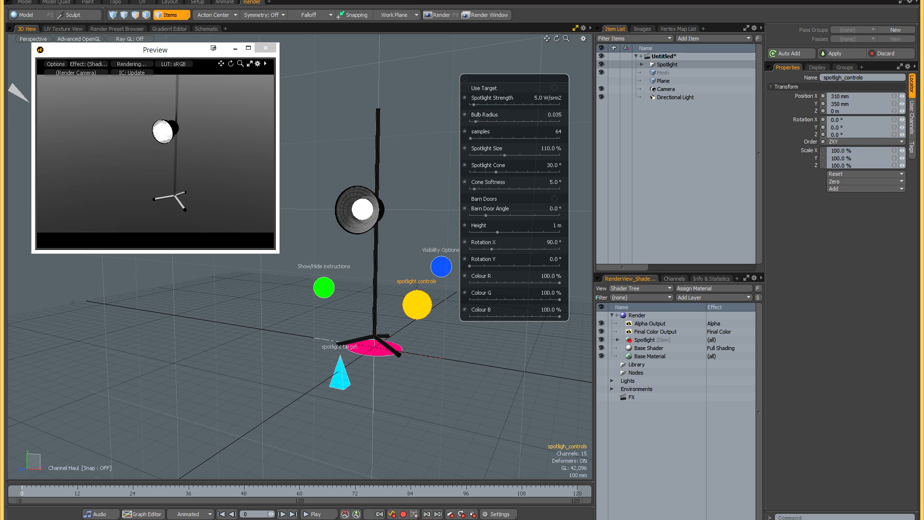
- Make the Plane visible as a floor and enable Use Target so the spotlight aims at its target
{"action": "left_click_drag", "start_coordinate": [405, 210], "coordinate": [400, 211], "text": "alt"}
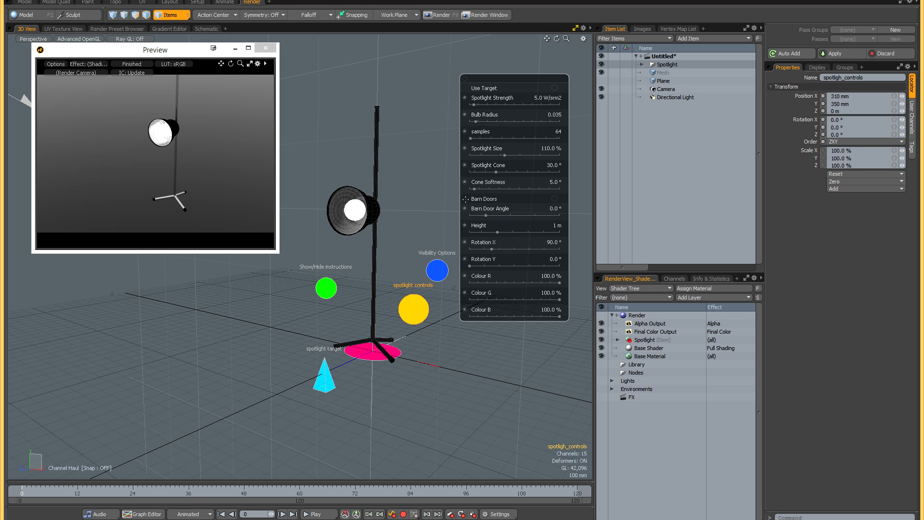
{"action": "left_click", "coordinate": [601, 82]}
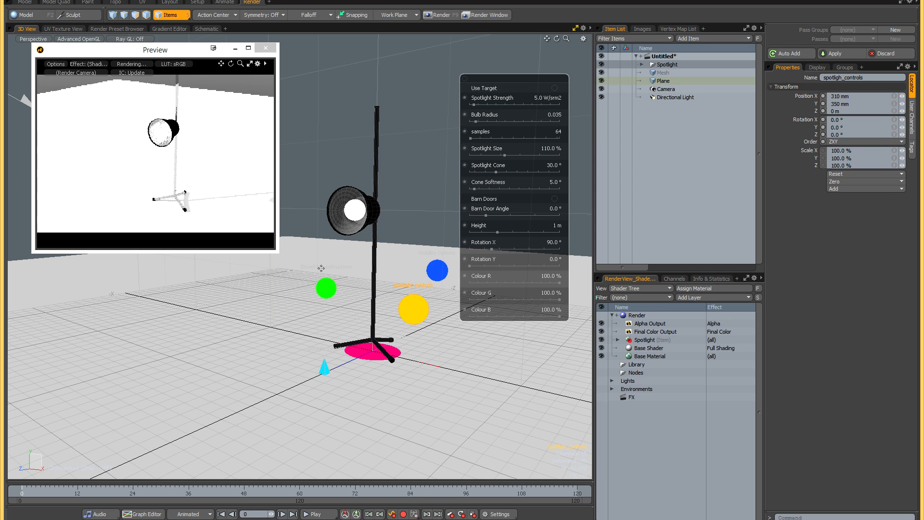
{"action": "left_click", "coordinate": [555, 88]}
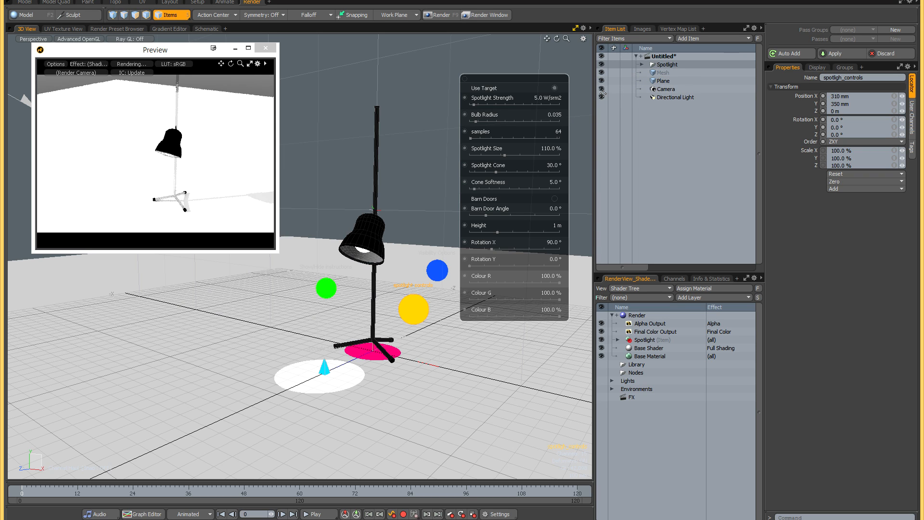
- Hide the Directional Light and frame the spotlight's pool of light in the render preview
{"action": "left_click", "coordinate": [602, 96]}
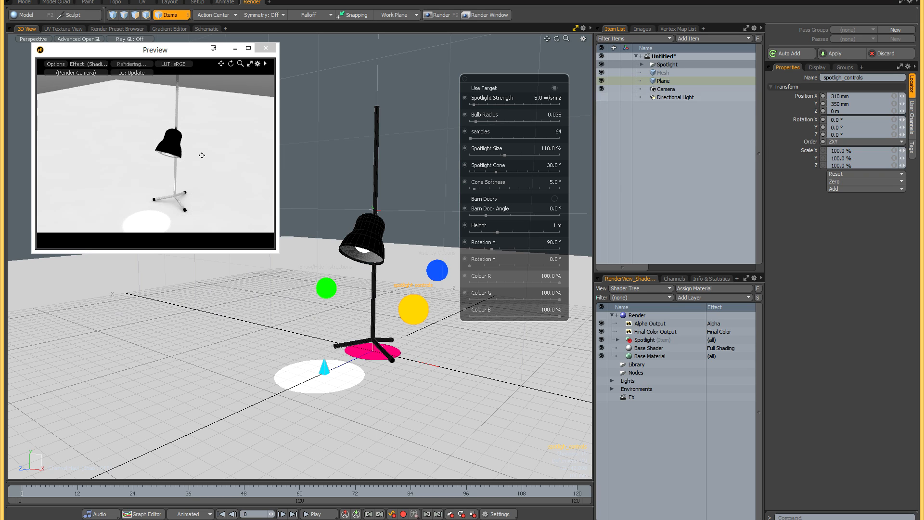
{"action": "left_click_drag", "start_coordinate": [202, 155], "coordinate": [203, 145], "text": "alt+shift"}
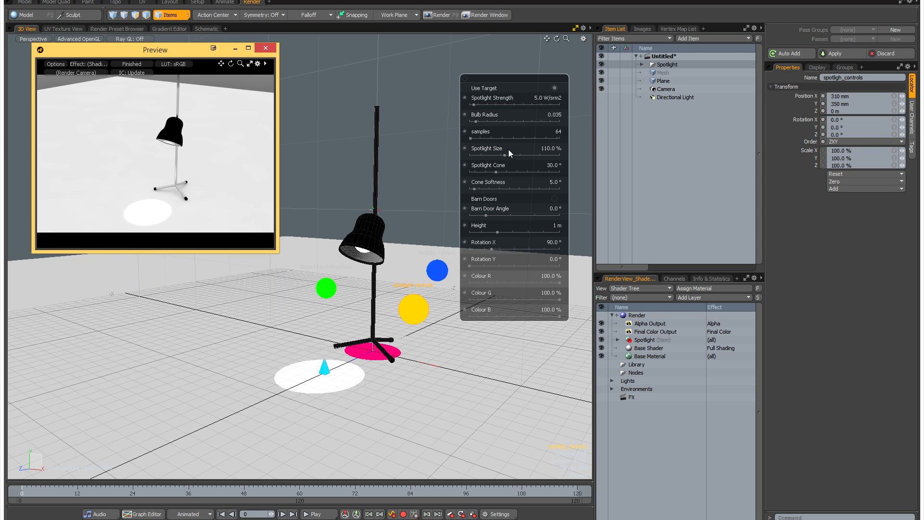
- Try several Spotlight Size values, ending at 105%, and set Spotlight Cone to 60° and Cone Softness to 77°
{"action": "mouse_move", "coordinate": [503, 155]}
{"action": "left_mouse_down"}
{"action": "mouse_move", "coordinate": [525, 155]}
{"action": "mouse_move", "coordinate": [506, 155]}
{"action": "left_mouse_up"}
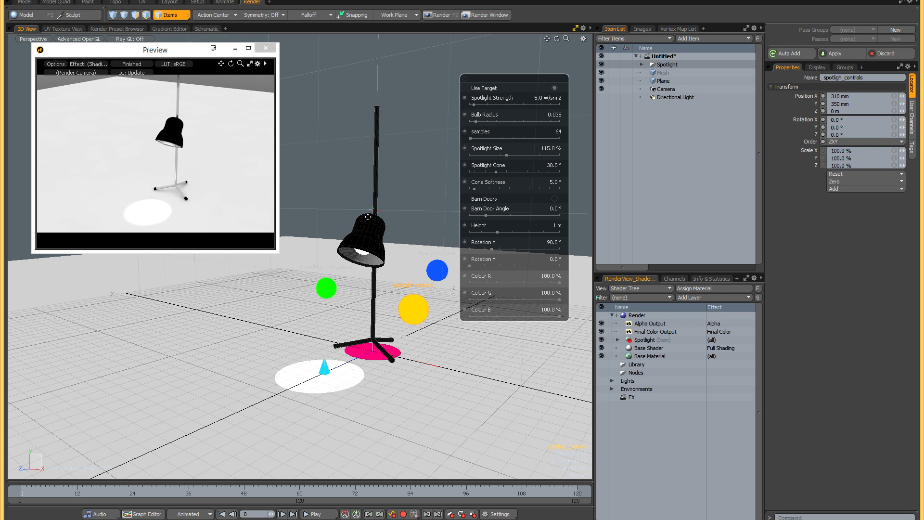
{"action": "left_click_drag", "start_coordinate": [496, 172], "coordinate": [545, 188]}
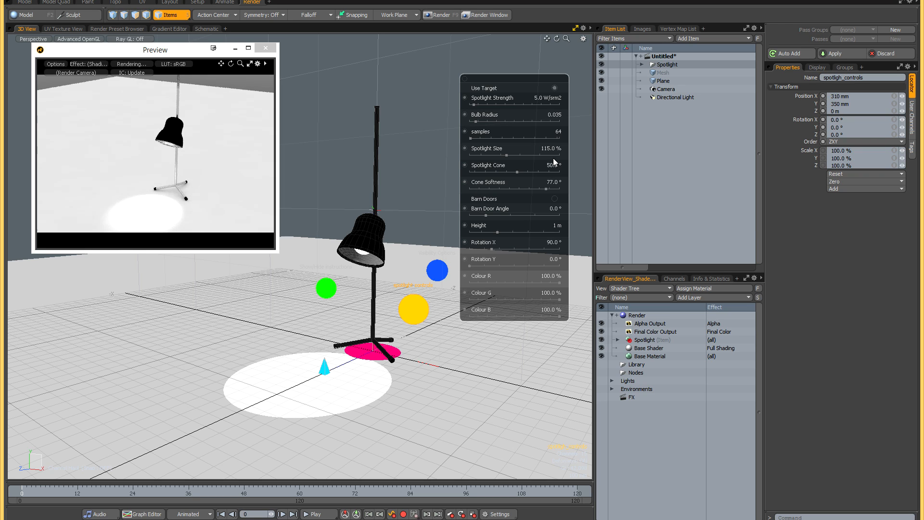
{"action": "left_click_drag", "start_coordinate": [508, 156], "coordinate": [493, 156]}
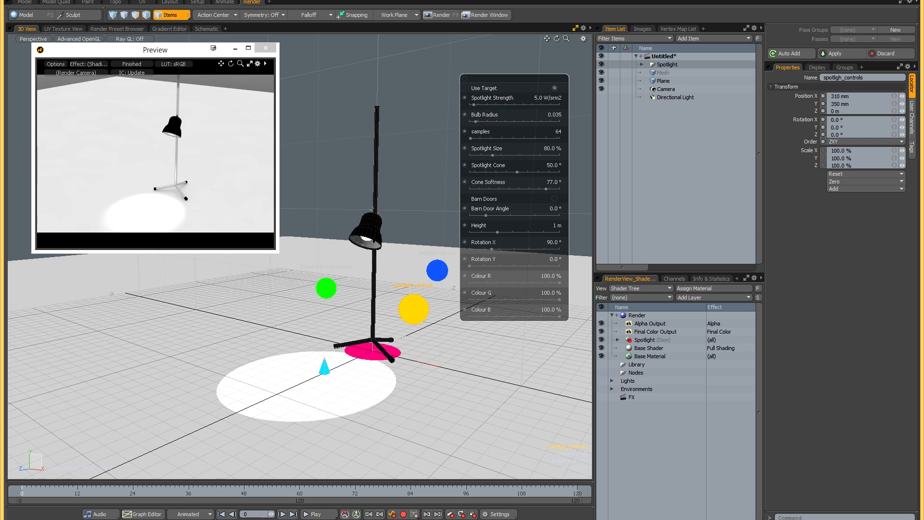
{"action": "left_click_drag", "start_coordinate": [517, 172], "coordinate": [528, 172]}
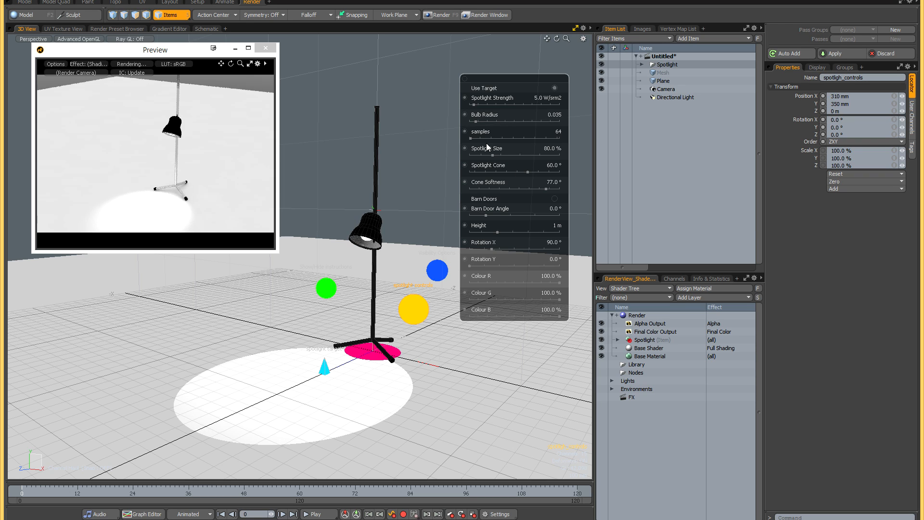
{"action": "left_click_drag", "start_coordinate": [495, 155], "coordinate": [505, 155]}
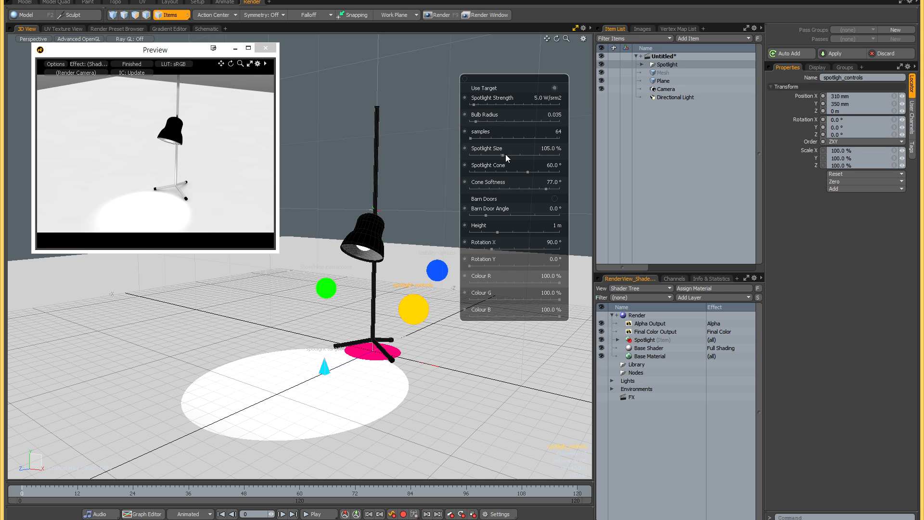
- Enable Barn Doors and try a Barn Door Angle of 36° with Use Target off and on before setting the angle to -16°
{"action": "left_click", "coordinate": [555, 199]}
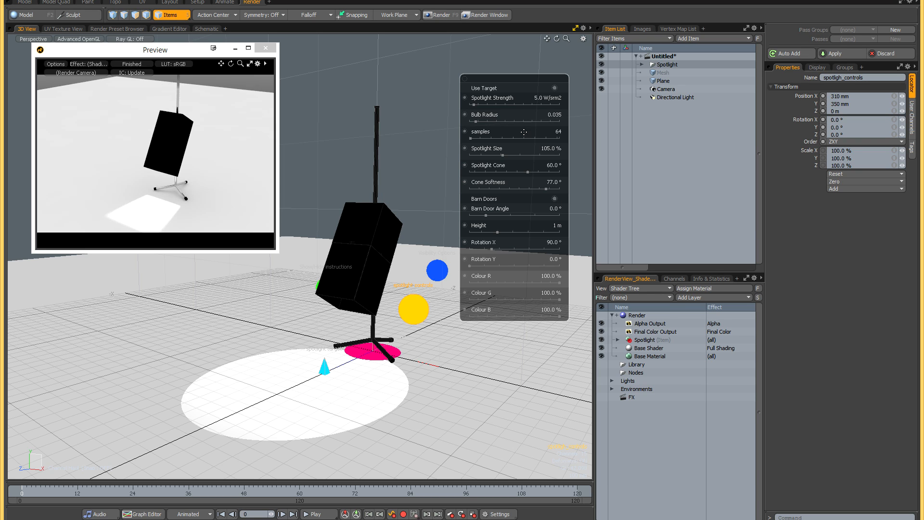
{"action": "left_click", "coordinate": [555, 89]}
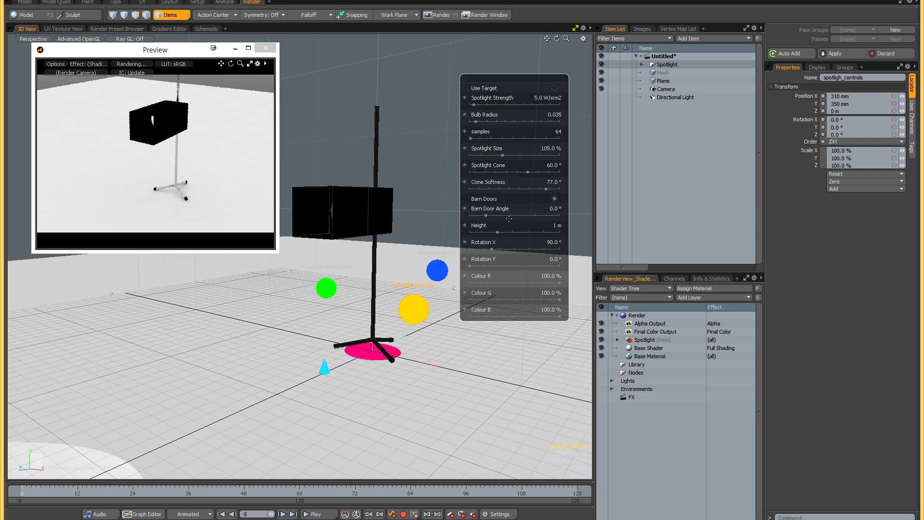
{"action": "left_click_drag", "start_coordinate": [486, 215], "coordinate": [515, 216]}
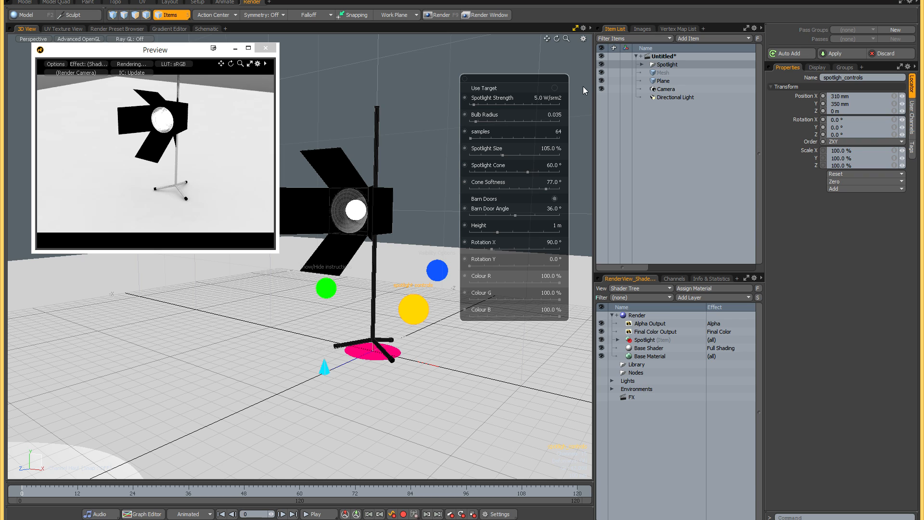
{"action": "left_click", "coordinate": [555, 88]}
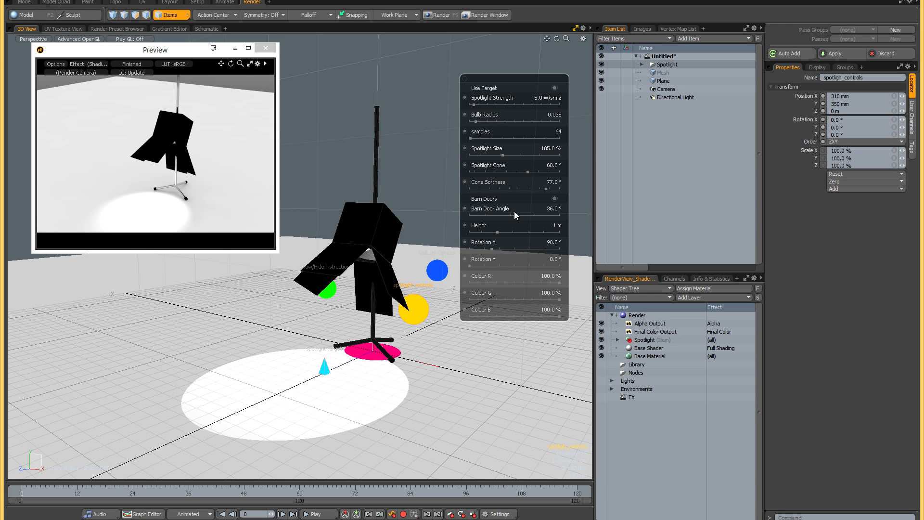
{"action": "left_click_drag", "start_coordinate": [515, 216], "coordinate": [485, 215]}
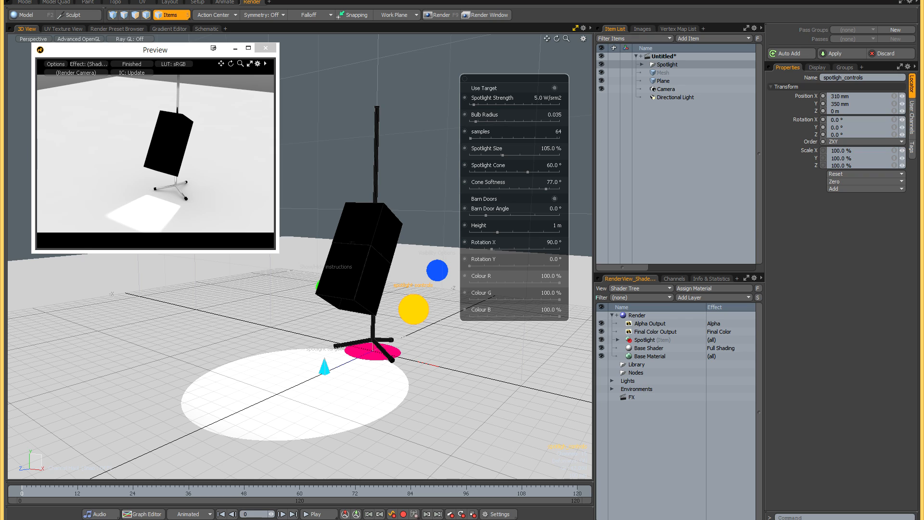
{"action": "left_click_drag", "start_coordinate": [485, 215], "coordinate": [473, 215]}
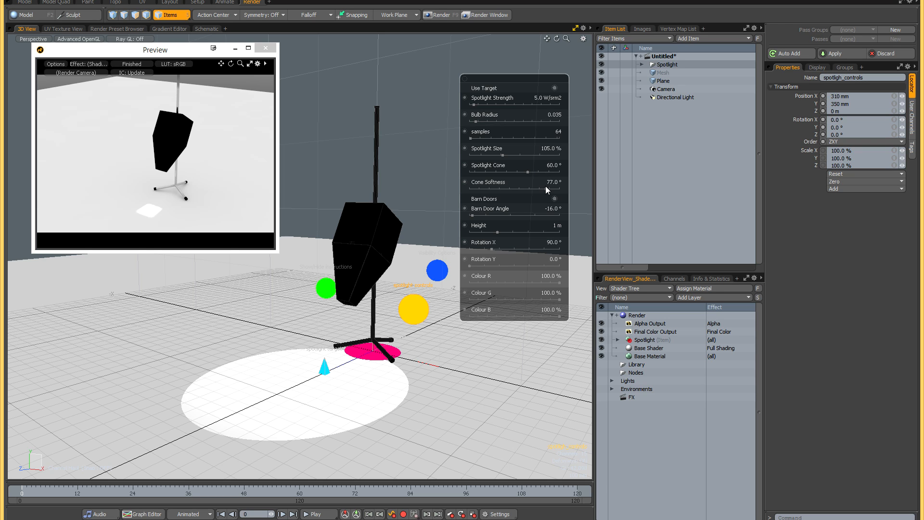
- Disable Barn Doors and Use Target, set the spotlight's Height to 1.05 m and Rotation X to 130°, and try Colour R at 23%
{"action": "left_click", "coordinate": [553, 199]}
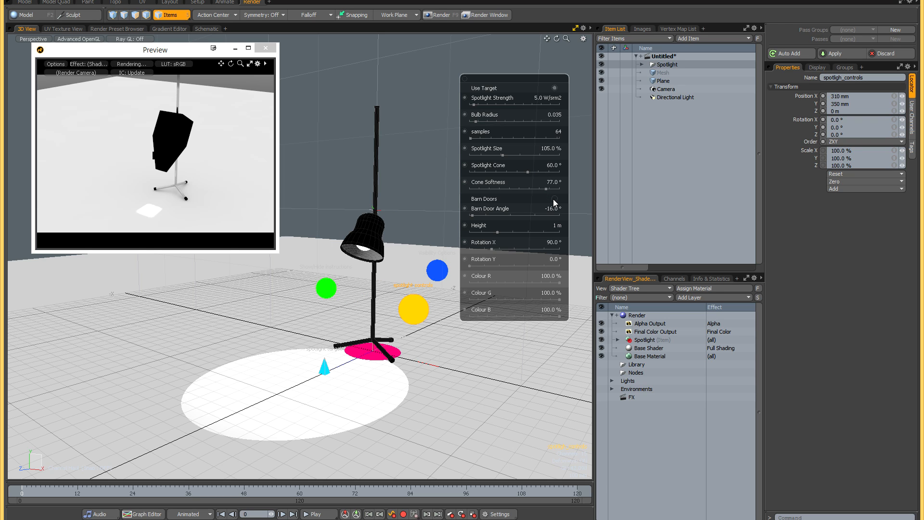
{"action": "left_click", "coordinate": [555, 88]}
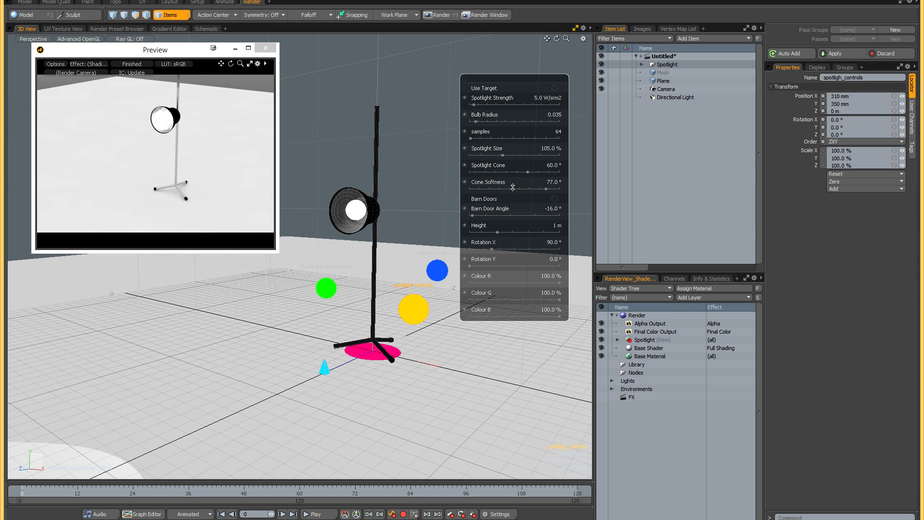
{"action": "left_click_drag", "start_coordinate": [498, 232], "coordinate": [470, 268]}
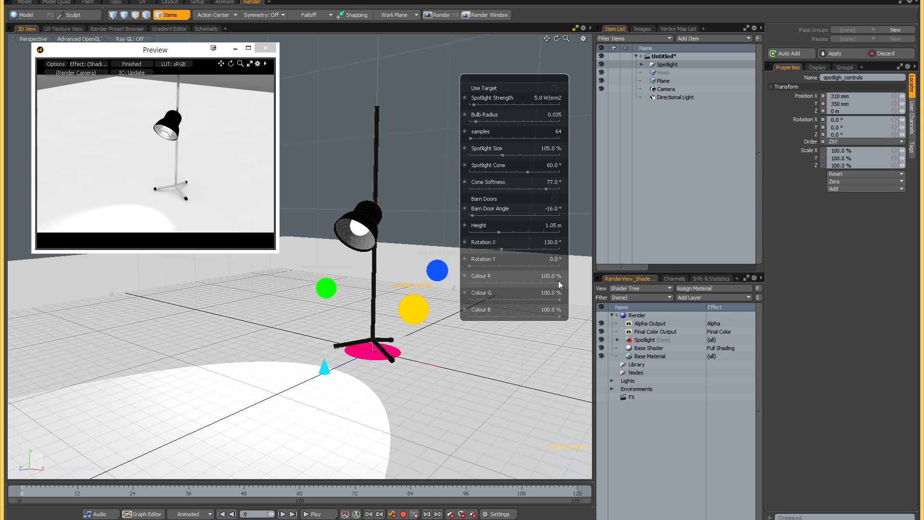
{"action": "left_click_drag", "start_coordinate": [559, 282], "coordinate": [490, 282]}
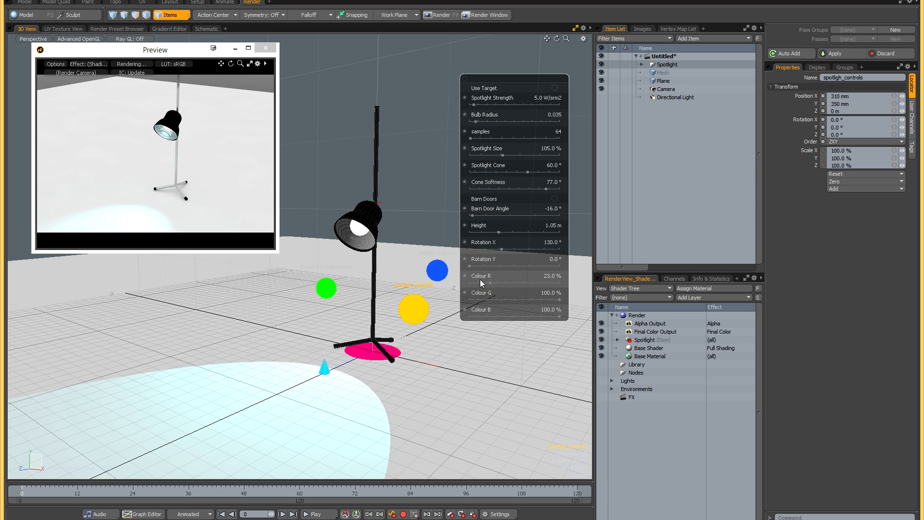
{"action": "left_click_drag", "start_coordinate": [490, 283], "coordinate": [559, 300]}
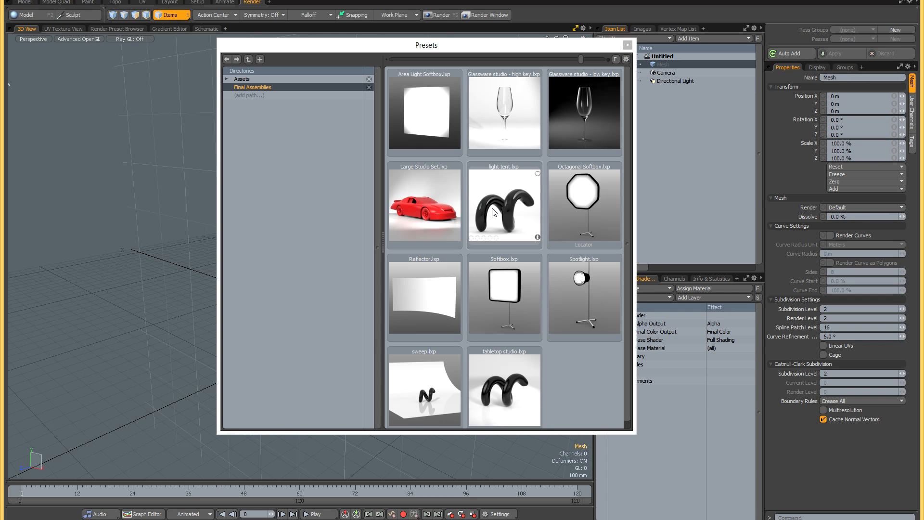
- Load the Reflector preset into the empty scene and show the reflector card in a render preview
{"action": "double_click", "coordinate": [435, 295]}
{"action": "left_click", "coordinate": [627, 44]}
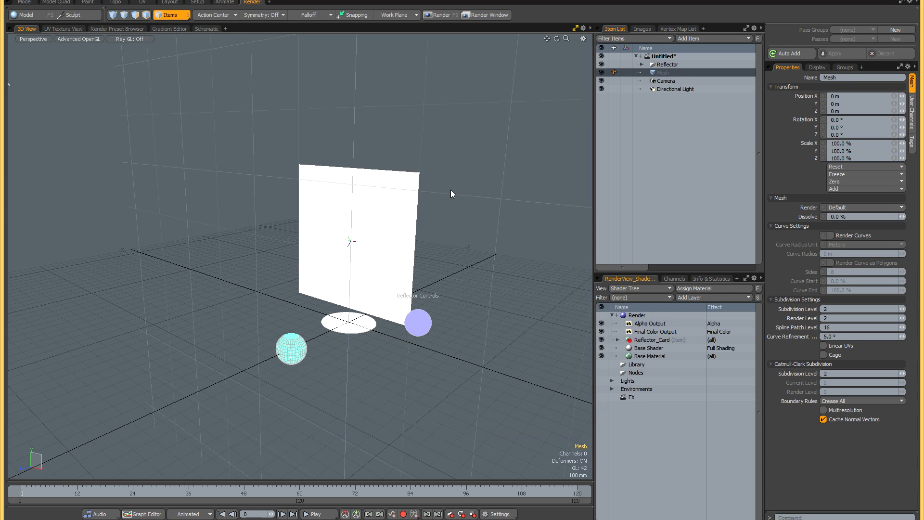
{"action": "left_click_drag", "start_coordinate": [437, 197], "coordinate": [429, 223], "text": "alt"}
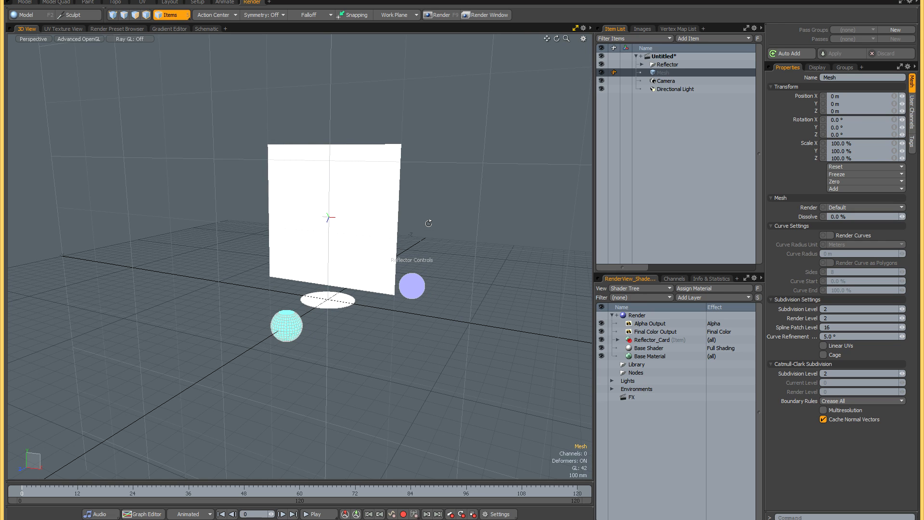
{"action": "key", "text": "F8"}
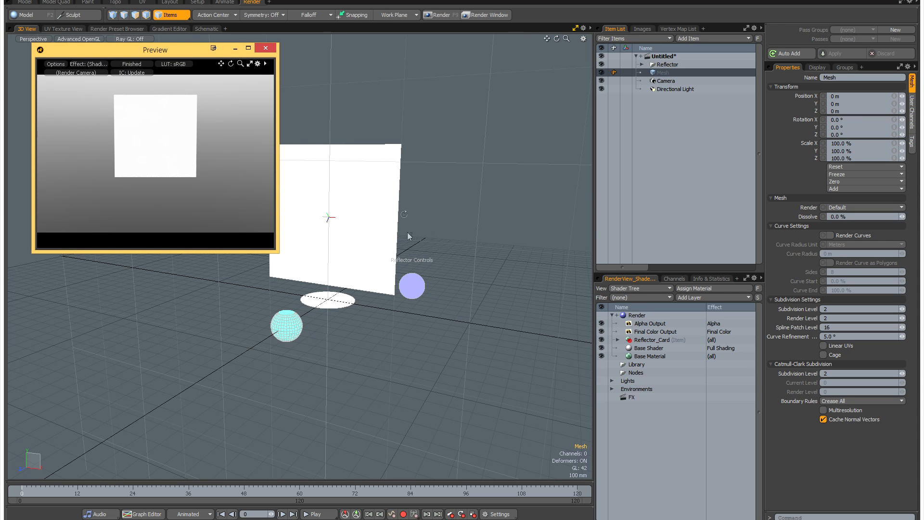
- Select the Reflector Controls and try Reflector_Color values 2, 3 and 4 before setting it back to 1
{"action": "left_click", "coordinate": [416, 289]}
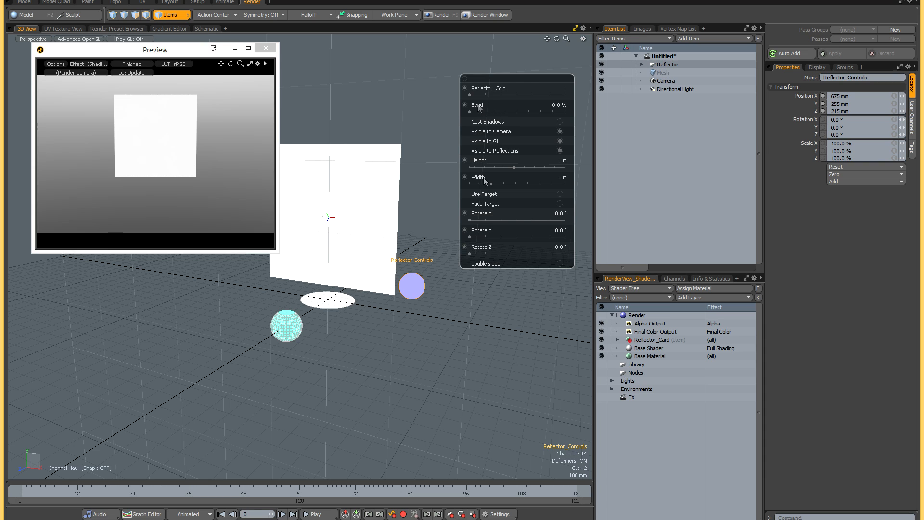
{"action": "left_click_drag", "start_coordinate": [470, 94], "coordinate": [501, 95]}
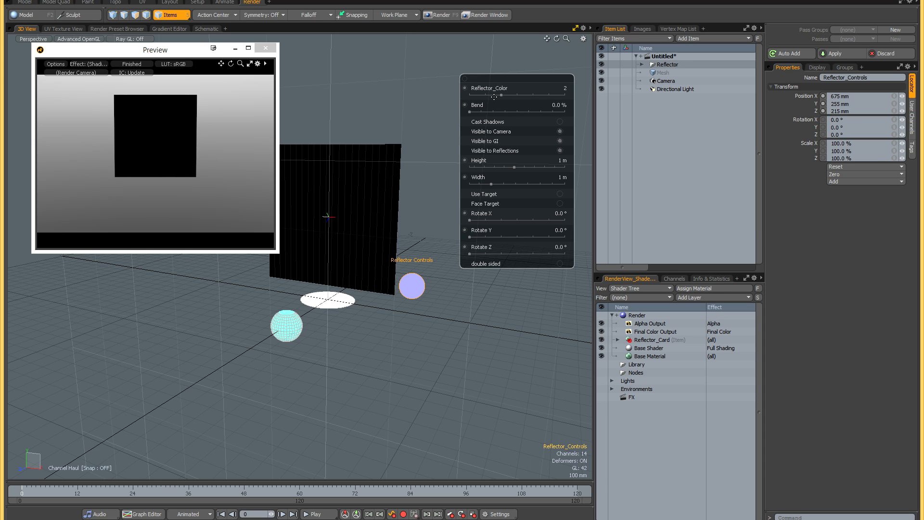
{"action": "left_click_drag", "start_coordinate": [500, 95], "coordinate": [533, 95]}
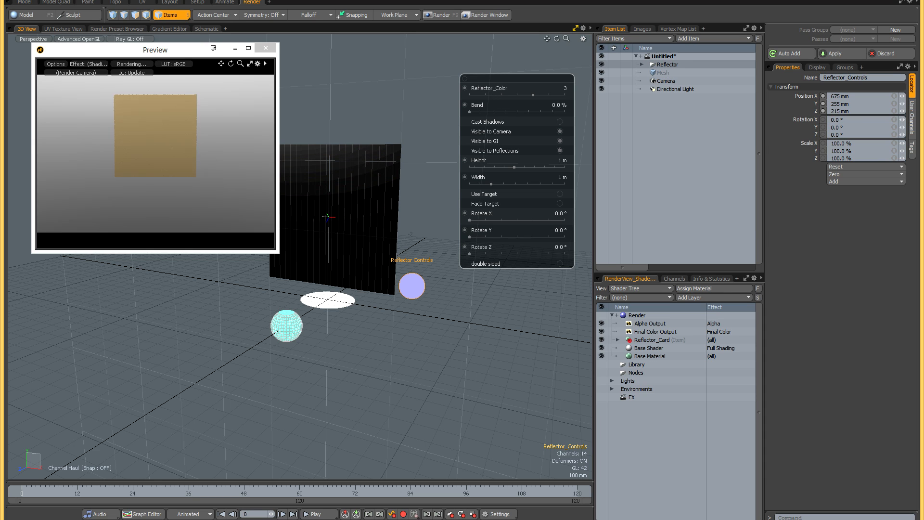
{"action": "left_click", "coordinate": [244, 140]}
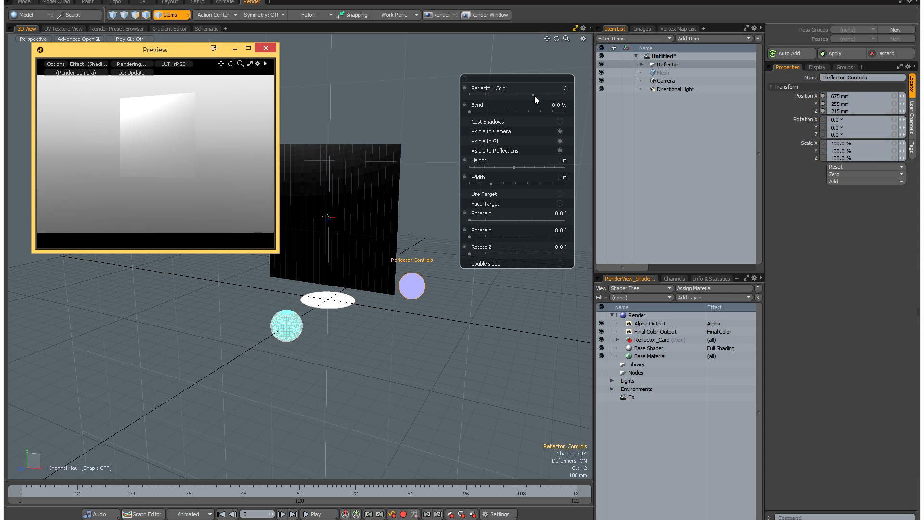
{"action": "left_click", "coordinate": [557, 97]}
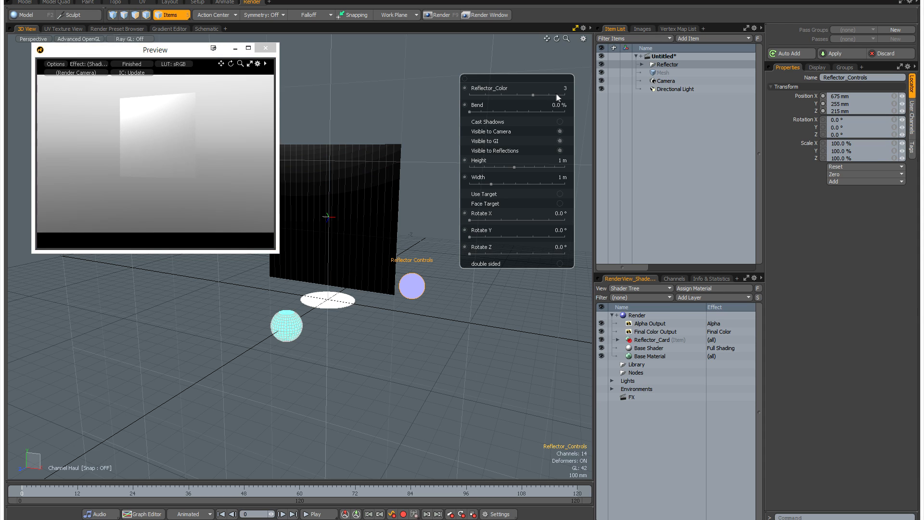
{"action": "left_click_drag", "start_coordinate": [537, 95], "coordinate": [564, 96]}
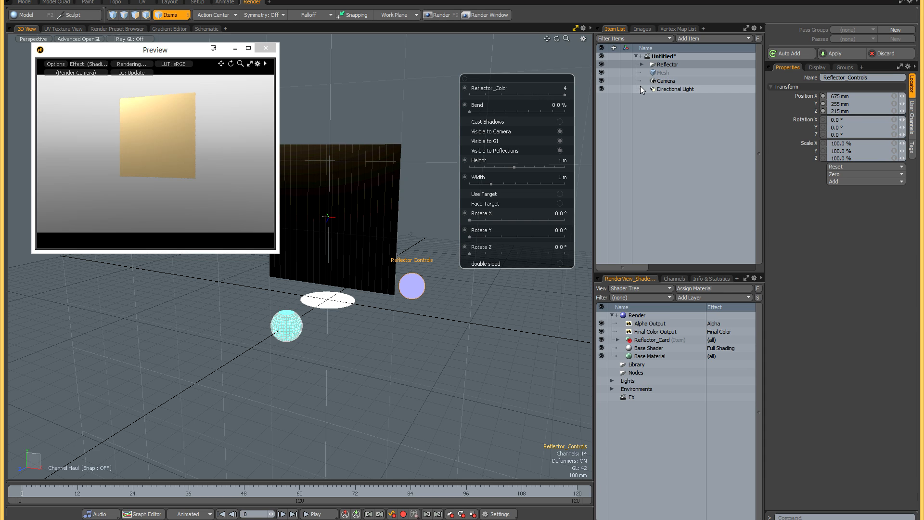
{"action": "left_click_drag", "start_coordinate": [181, 127], "coordinate": [195, 134]}
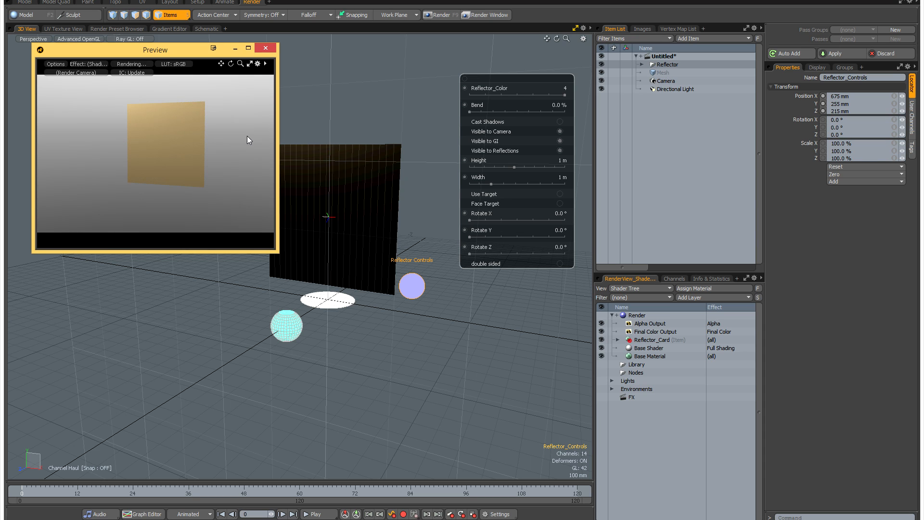
{"action": "left_click", "coordinate": [482, 96]}
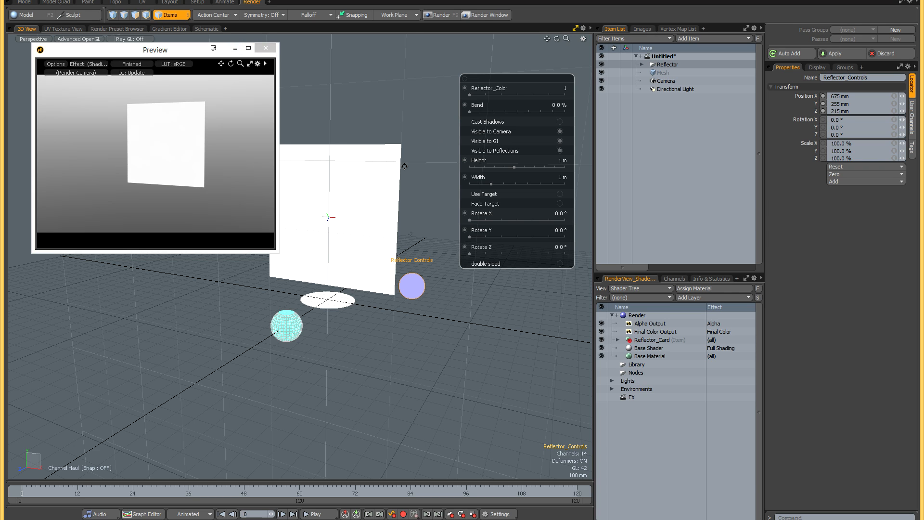
- Curve the reflector card by setting its Bend to 215%
{"action": "left_click_drag", "start_coordinate": [400, 163], "coordinate": [407, 162], "text": "alt+shift"}
{"action": "left_click_drag", "start_coordinate": [470, 111], "coordinate": [478, 111]}
{"action": "left_click_drag", "start_coordinate": [476, 111], "coordinate": [520, 112]}
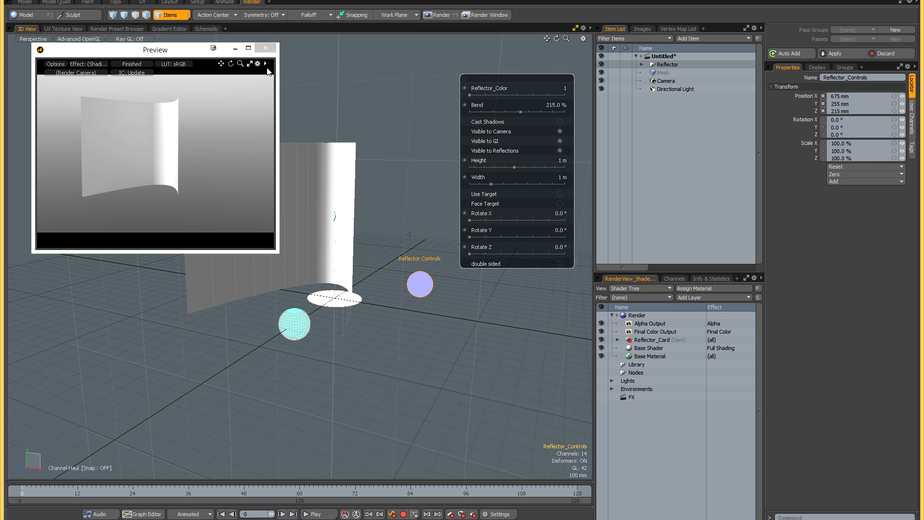
- Close the render preview and set the reflector's Height to 740 mm and Width to 2.15 m
{"action": "left_click", "coordinate": [266, 48]}
{"action": "left_click_drag", "start_coordinate": [343, 109], "coordinate": [330, 100], "text": "alt+shift"}
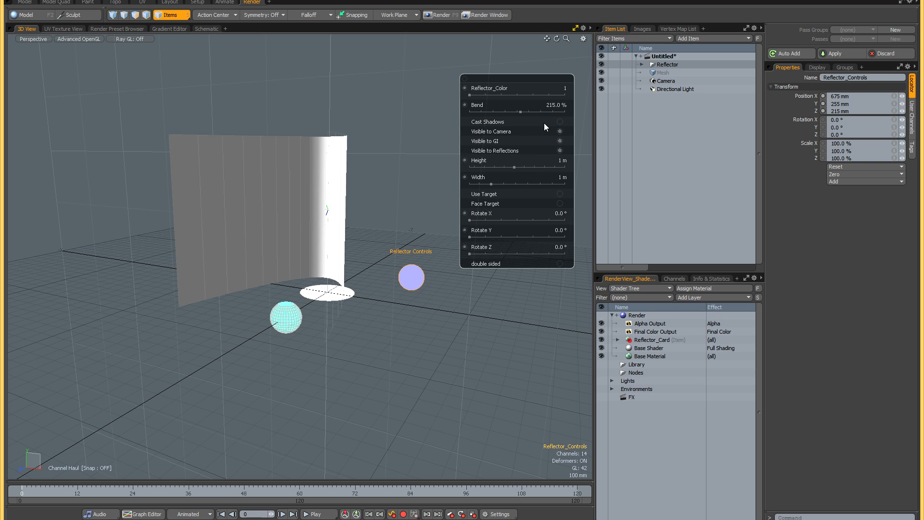
{"action": "left_click_drag", "start_coordinate": [515, 166], "coordinate": [520, 185]}
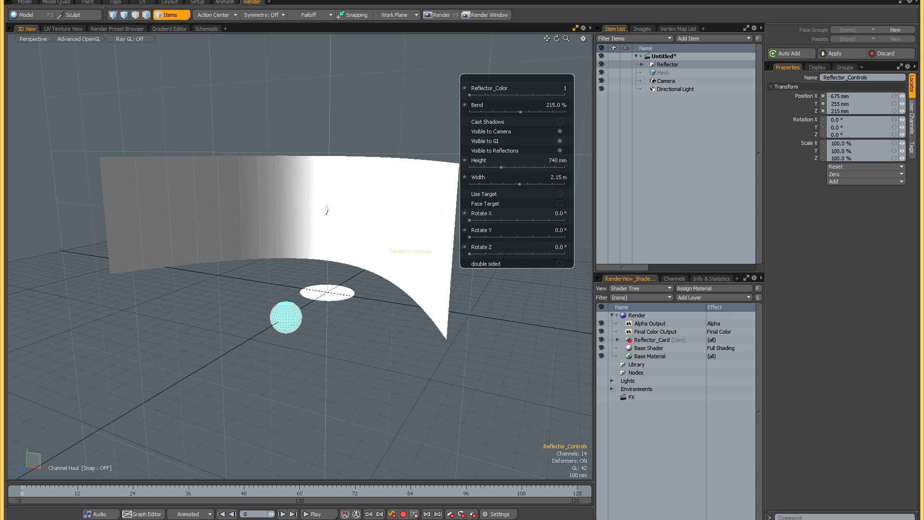
- Switch Use Target on and off several times to compare the reflector's orientation, leaving it off
{"action": "left_click", "coordinate": [560, 194]}
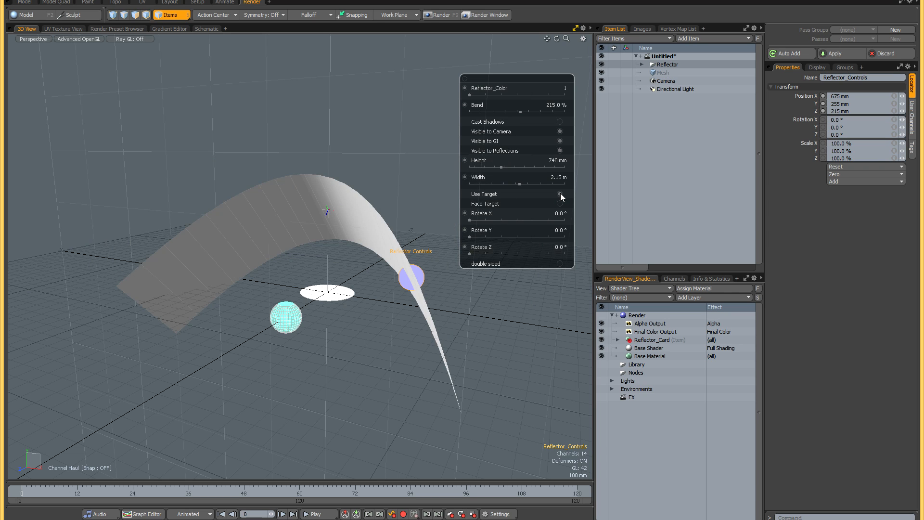
{"action": "left_click", "coordinate": [560, 194]}
{"action": "left_click", "coordinate": [560, 195]}
{"action": "left_click", "coordinate": [560, 193]}
{"action": "left_click", "coordinate": [561, 193]}
{"action": "left_click", "coordinate": [561, 194]}
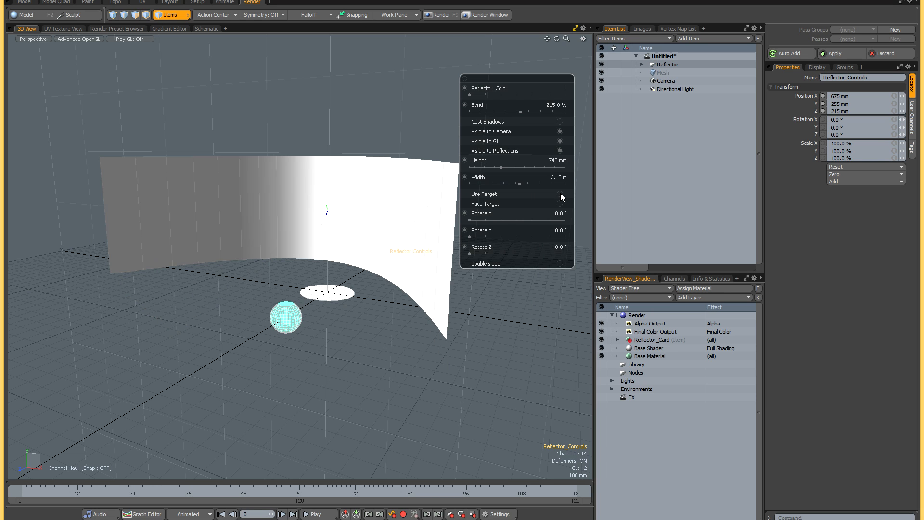
{"action": "left_click_drag", "start_coordinate": [347, 208], "coordinate": [326, 203], "text": "alt+shift"}
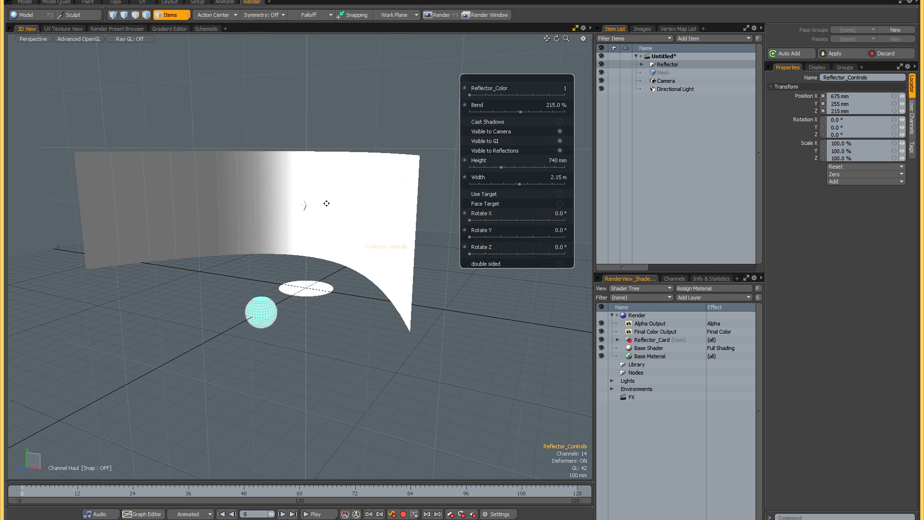
{"action": "left_click", "coordinate": [559, 194]}
{"action": "left_click", "coordinate": [561, 194]}
- Move the reflector's spherical target to the other side of the reflector's base and reselect the Reflector Controls
{"action": "left_click", "coordinate": [267, 317]}
{"action": "left_click_drag", "start_coordinate": [275, 334], "coordinate": [117, 318]}
{"action": "key", "text": "q"}
{"action": "left_click_drag", "start_coordinate": [419, 296], "coordinate": [399, 292], "text": "alt"}
{"action": "left_click", "coordinate": [360, 277]}
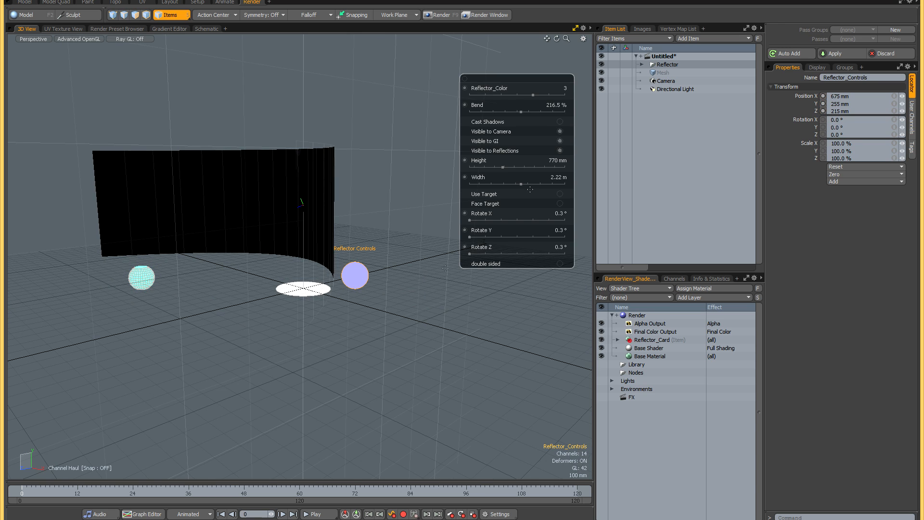
- Enable Use Target and Face Target so the reflector card aims at the moved target
{"action": "left_click", "coordinate": [559, 194]}
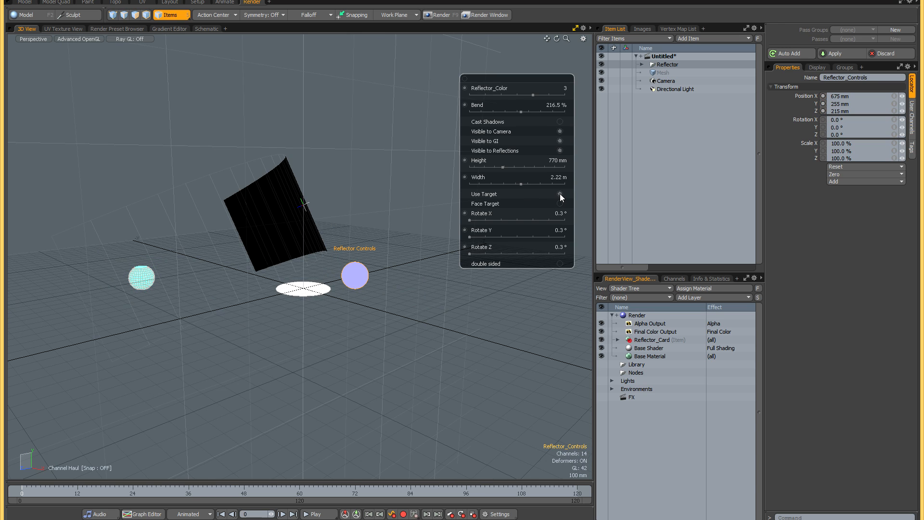
{"action": "left_click_drag", "start_coordinate": [334, 260], "coordinate": [347, 261], "text": "alt"}
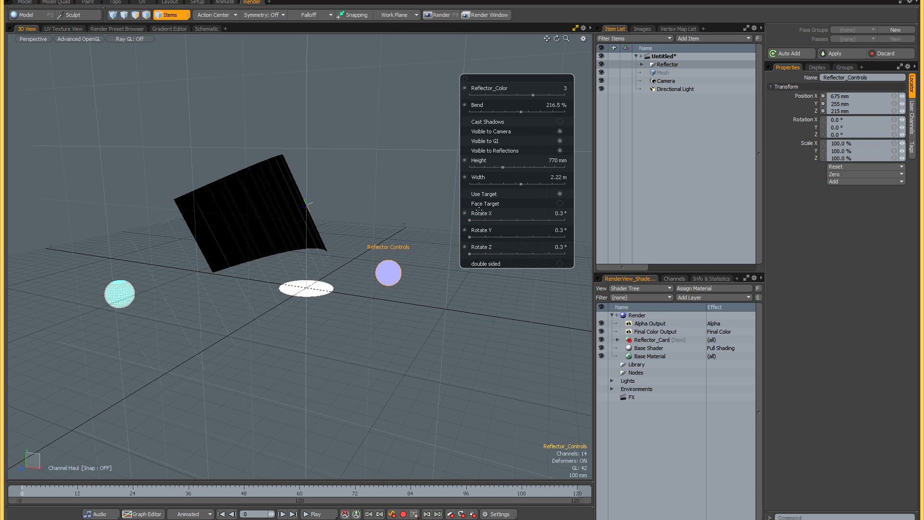
{"action": "left_click", "coordinate": [560, 203]}
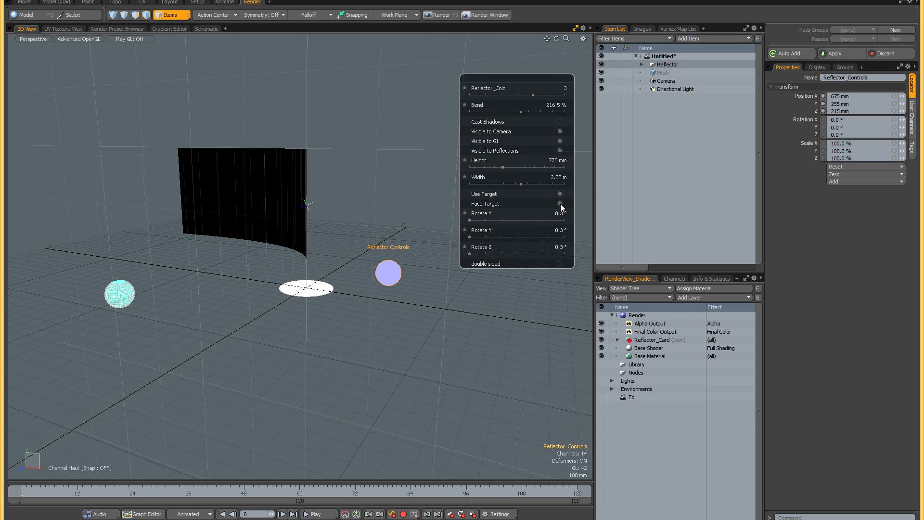
{"action": "left_click_drag", "start_coordinate": [321, 275], "coordinate": [367, 280], "text": "alt"}
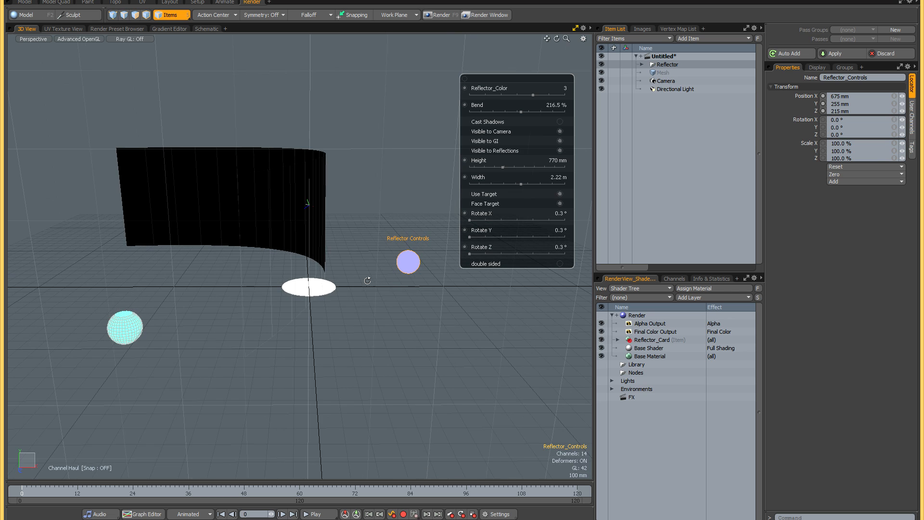
- Switch Face Target off and on repeatedly to compare the reflector's aim, leaving it on
{"action": "left_click", "coordinate": [561, 203]}
{"action": "left_click", "coordinate": [561, 203]}
{"action": "left_click", "coordinate": [561, 203]}
{"action": "left_click", "coordinate": [561, 203]}
{"action": "left_click", "coordinate": [561, 203]}
{"action": "left_click", "coordinate": [562, 204]}
{"action": "left_click", "coordinate": [561, 203]}
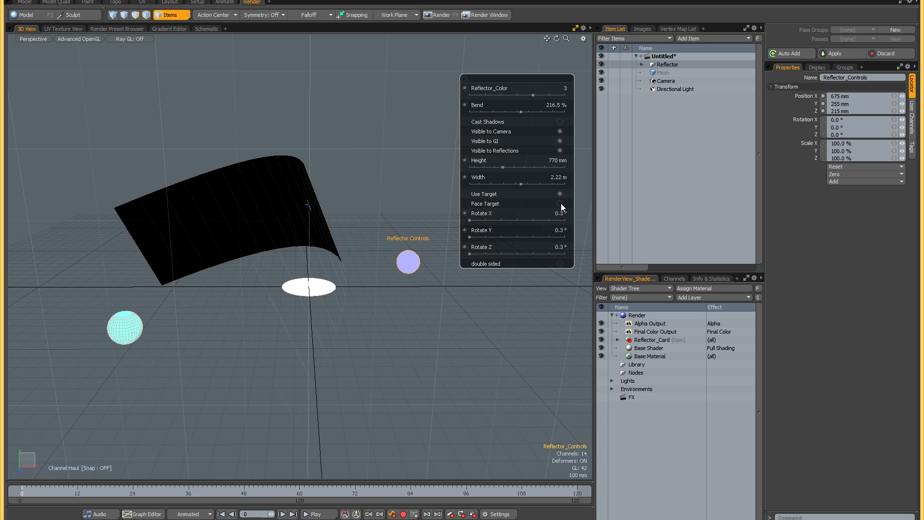
{"action": "left_click", "coordinate": [562, 203]}
{"action": "left_click_drag", "start_coordinate": [313, 259], "coordinate": [332, 258], "text": "alt"}
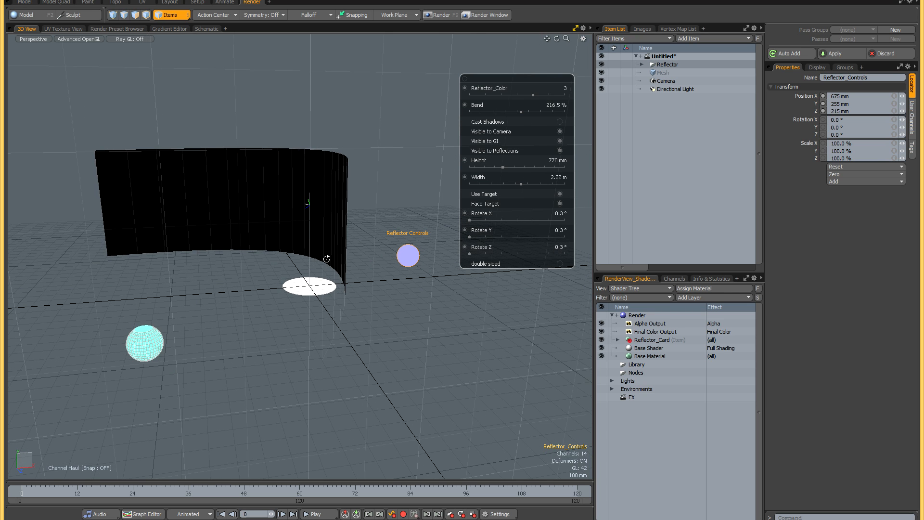
- Turn off Use Target, try Face Target on its own before disabling it, and try the Rotate X, Y and Z values, ending at 0°
{"action": "left_click", "coordinate": [560, 203]}
{"action": "left_click", "coordinate": [559, 193]}
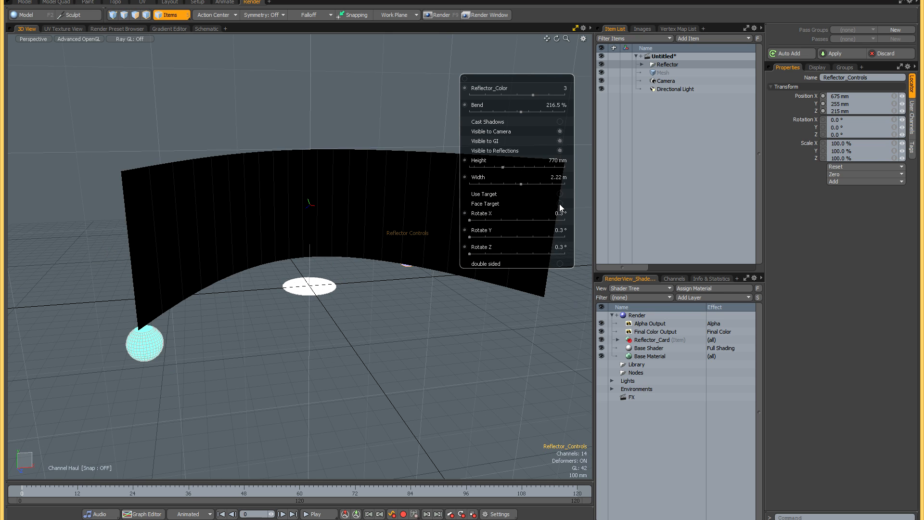
{"action": "left_click", "coordinate": [559, 204]}
{"action": "left_click", "coordinate": [560, 203]}
{"action": "left_click", "coordinate": [559, 203]}
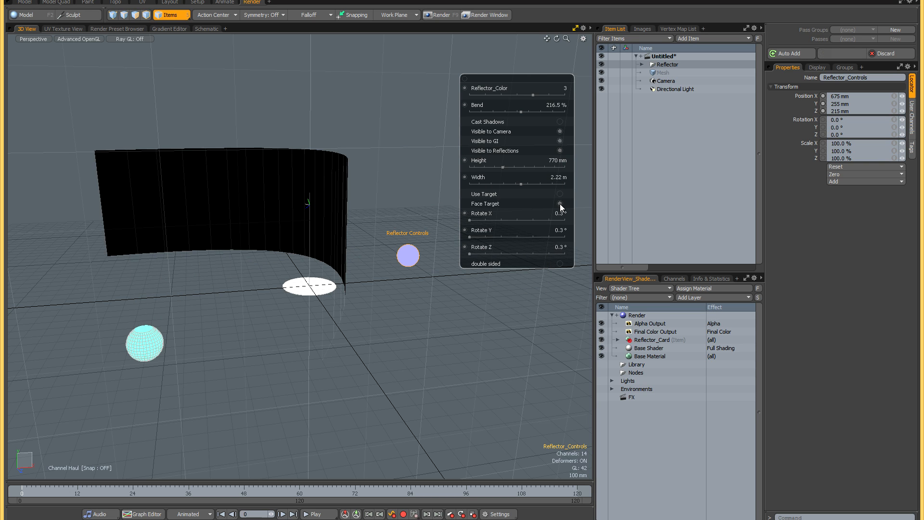
{"action": "left_click", "coordinate": [560, 204]}
{"action": "left_click_drag", "start_coordinate": [471, 220], "coordinate": [470, 253]}
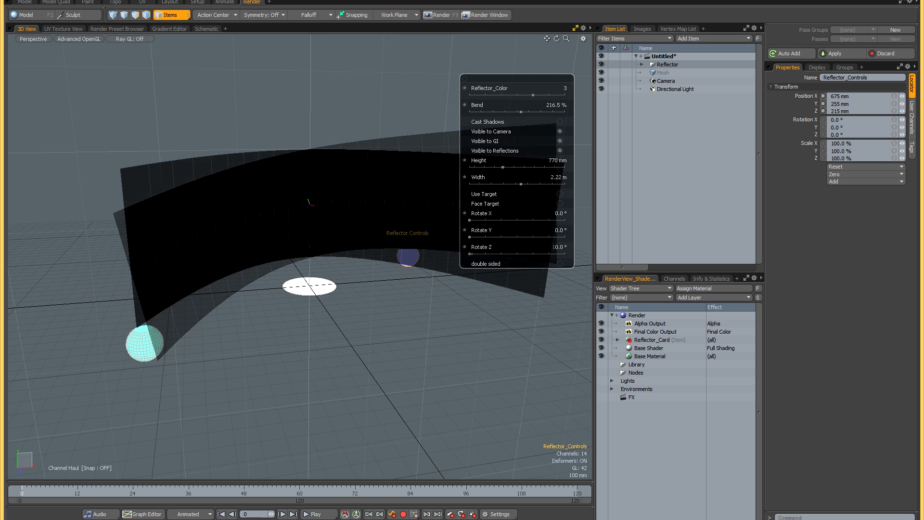
- Switch the double sided option on and off while viewing the reflector from the side, leaving it off
{"action": "left_click_drag", "start_coordinate": [315, 293], "coordinate": [436, 300], "text": "alt"}
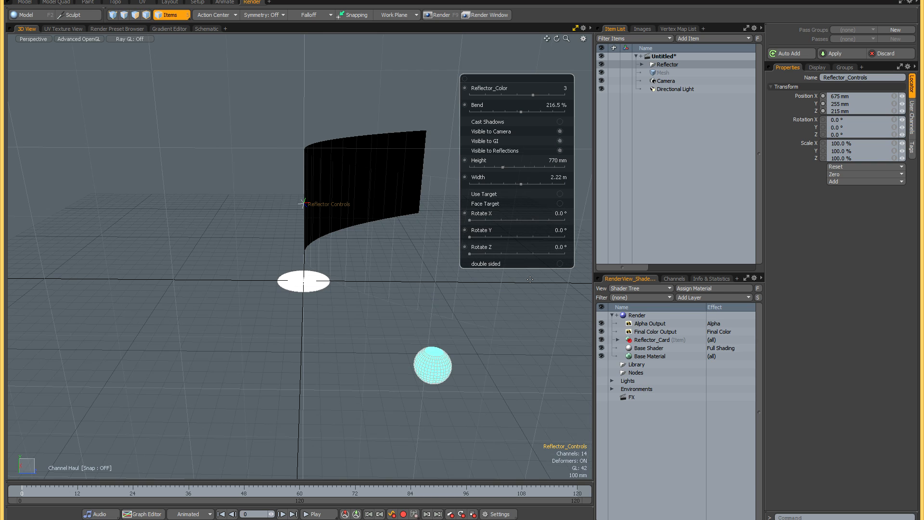
{"action": "left_click", "coordinate": [559, 263]}
{"action": "left_click", "coordinate": [560, 264]}
{"action": "left_click", "coordinate": [559, 264]}
{"action": "left_click", "coordinate": [560, 264]}
{"action": "left_click", "coordinate": [559, 264]}
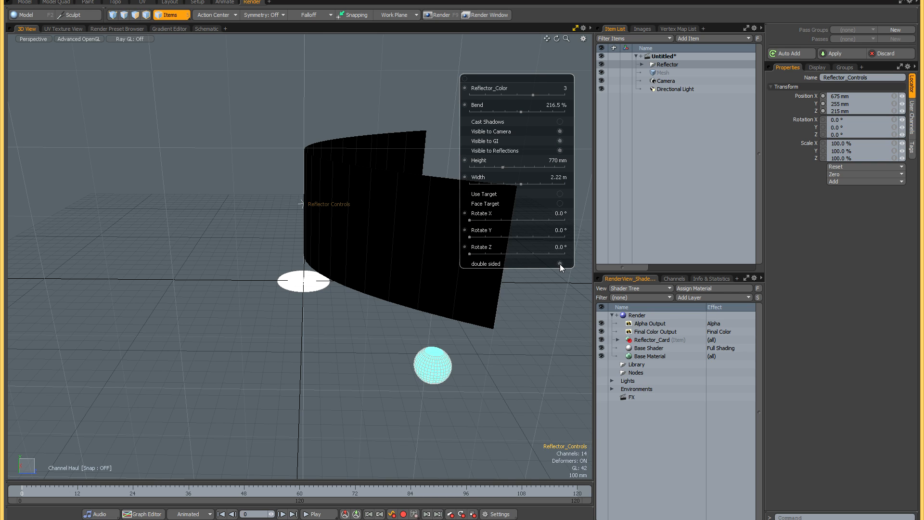
{"action": "left_click", "coordinate": [560, 264]}
{"action": "left_click_drag", "start_coordinate": [411, 277], "coordinate": [305, 271], "text": "alt"}
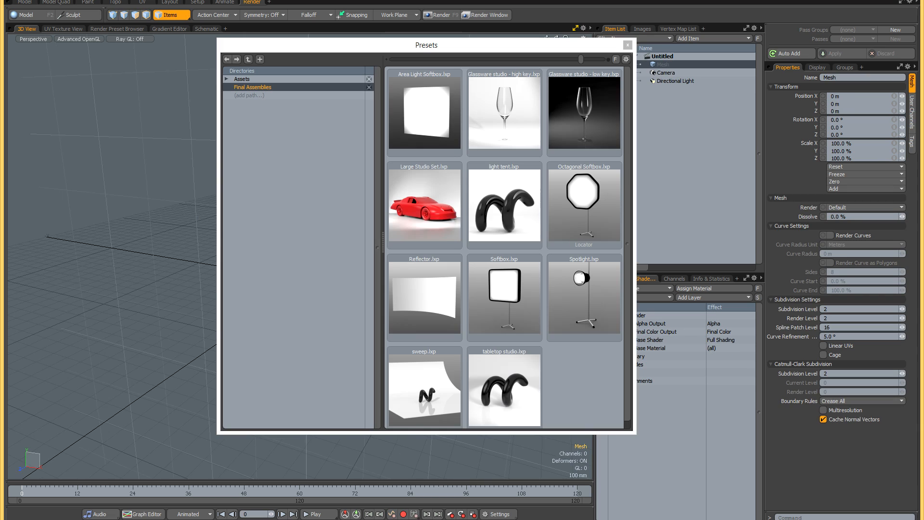
- Load the sweep preset into the empty scene, dismiss the preset browser and clear the item selection
{"action": "double_click", "coordinate": [435, 379]}
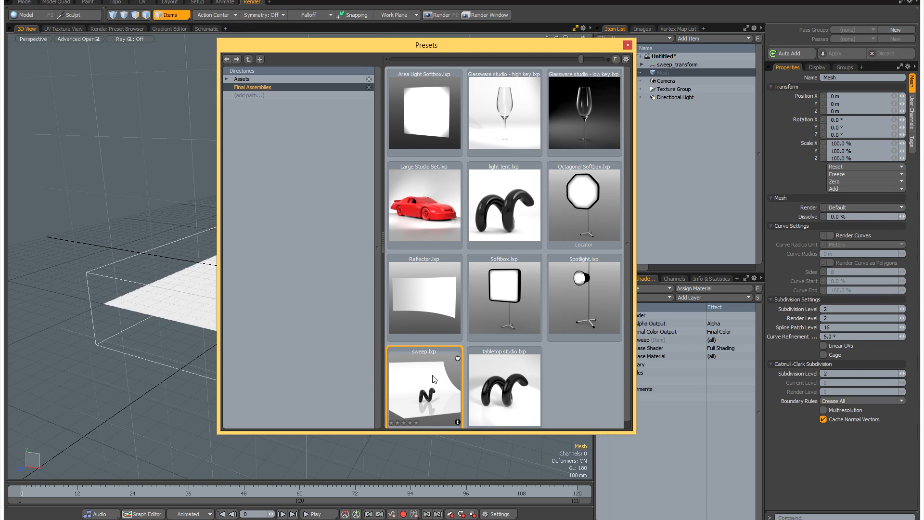
{"action": "left_click", "coordinate": [628, 44]}
{"action": "left_click_drag", "start_coordinate": [408, 229], "coordinate": [387, 229], "text": "alt+shift"}
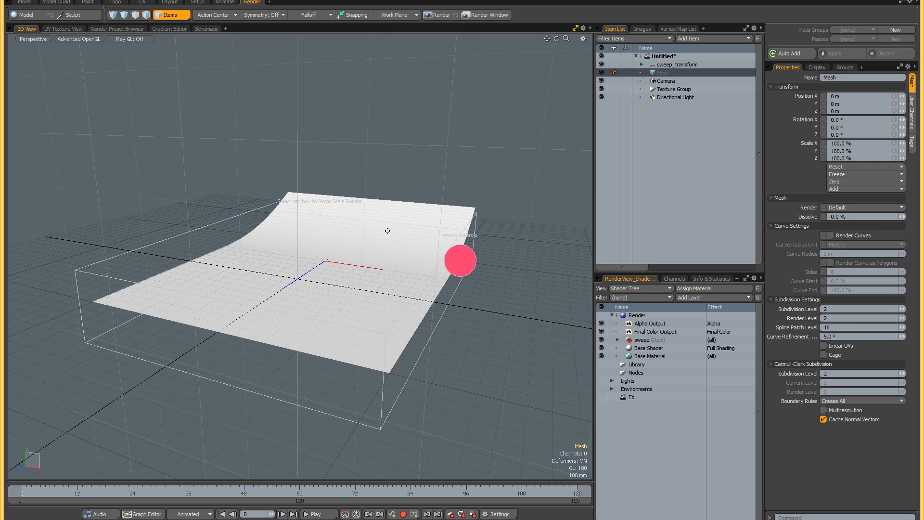
{"action": "left_click", "coordinate": [201, 154]}
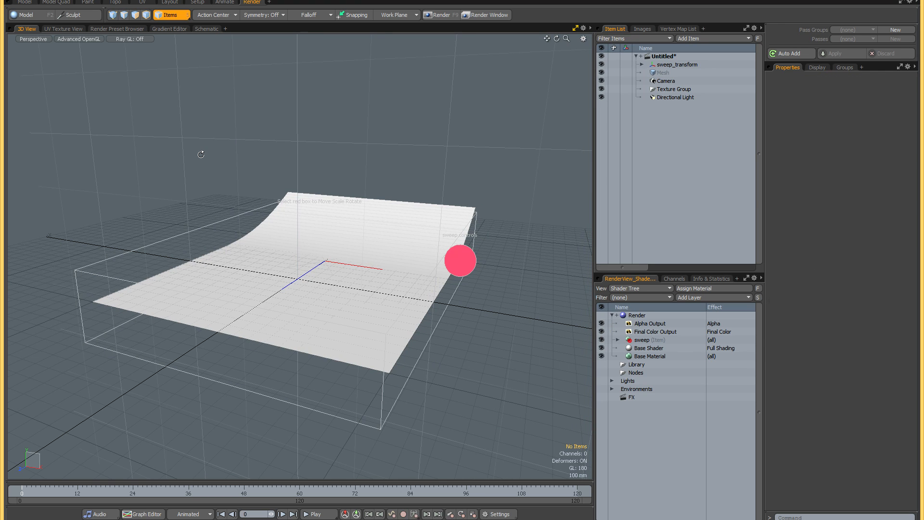
- Scale the sweep to about 161.5% in X, 130.5% in Y and 100.5% in Z
{"action": "left_click", "coordinate": [190, 233]}
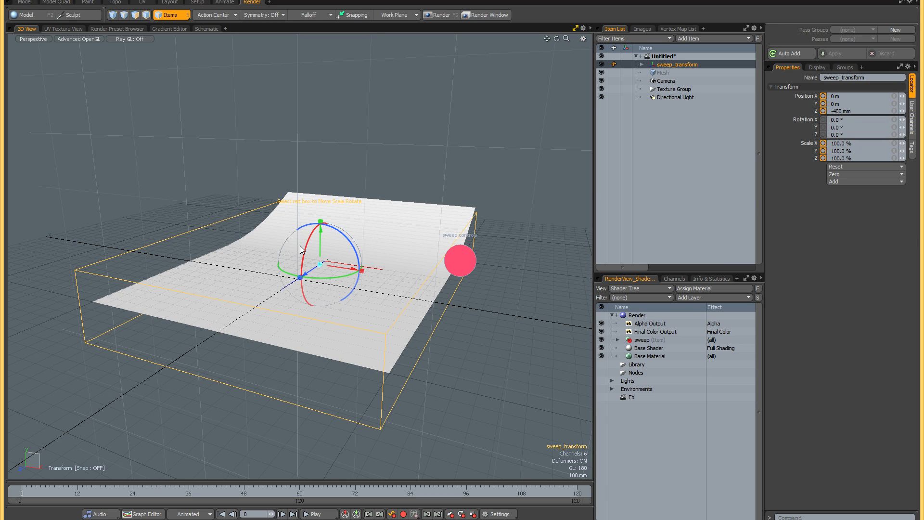
{"action": "left_click_drag", "start_coordinate": [320, 225], "coordinate": [320, 208]}
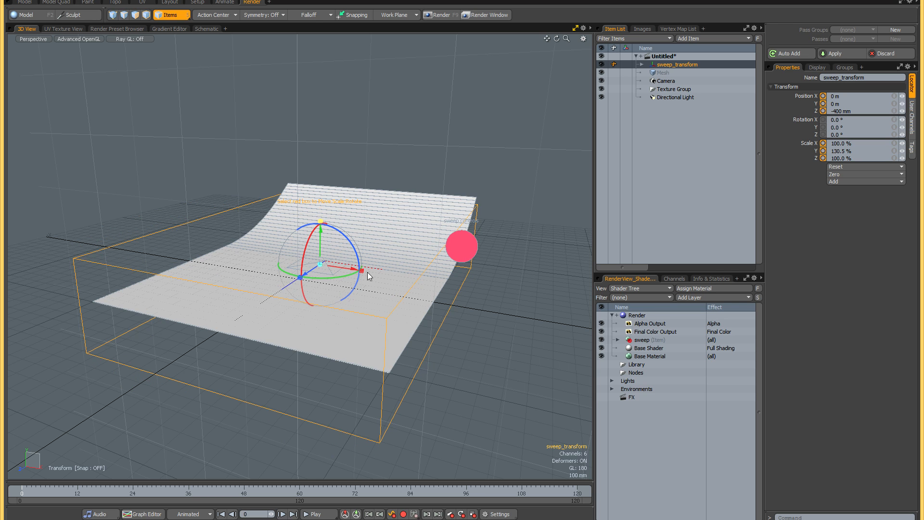
{"action": "left_click_drag", "start_coordinate": [362, 271], "coordinate": [388, 275]}
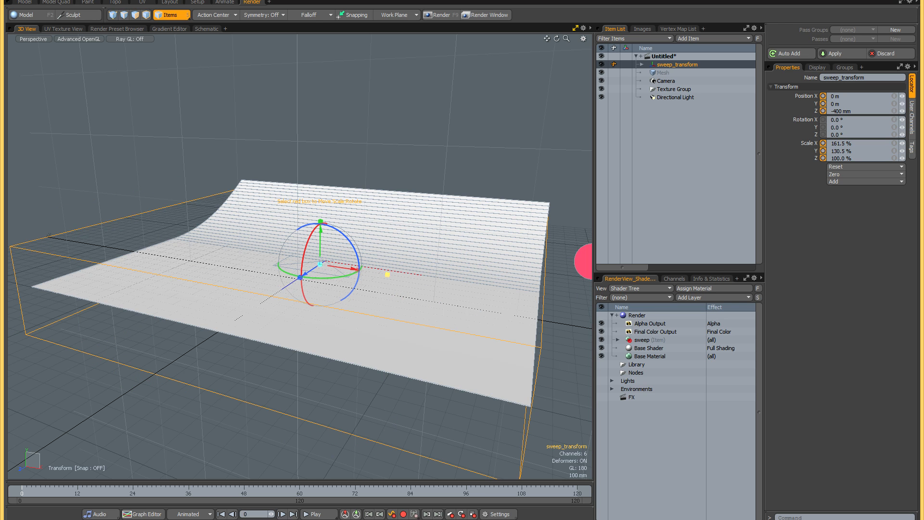
{"action": "left_click_drag", "start_coordinate": [320, 297], "coordinate": [328, 266], "text": "alt"}
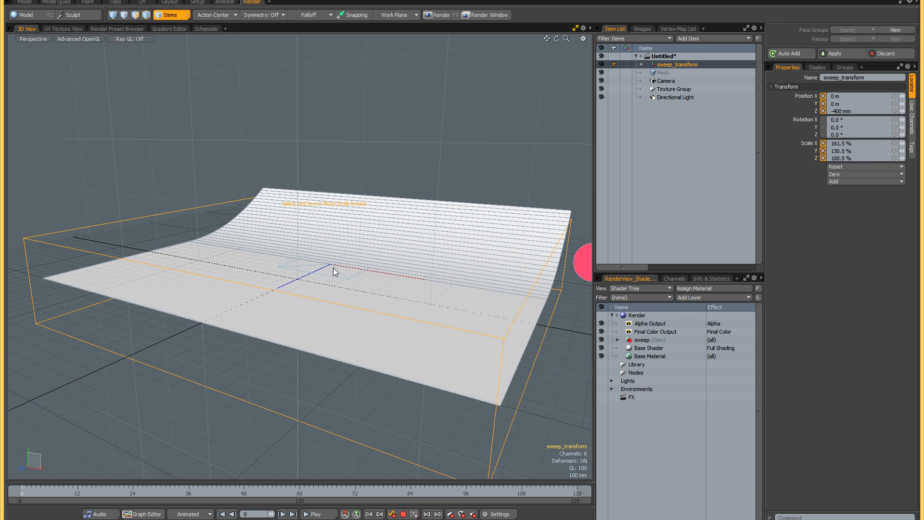
- Add the Candle 01 mesh from the Decorative Accessories presets onto the sweep
{"action": "left_click", "coordinate": [170, 2]}
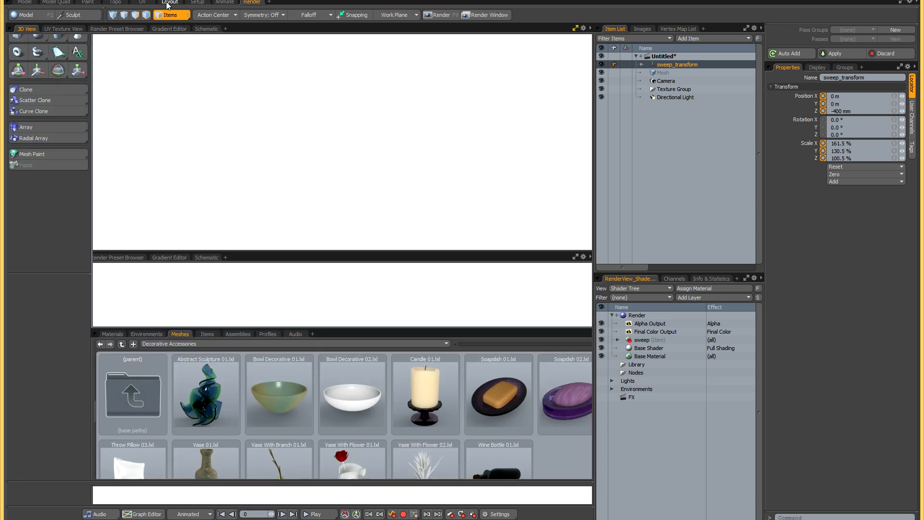
{"action": "double_click", "coordinate": [426, 395]}
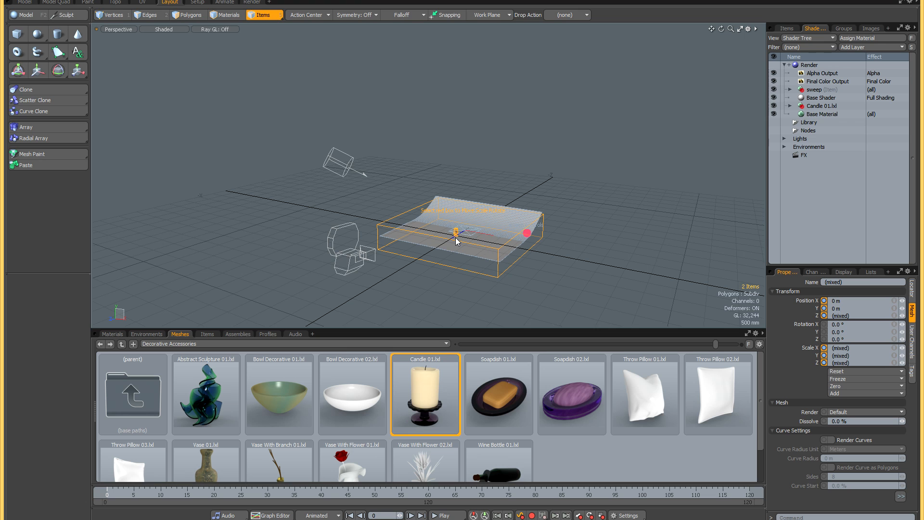
{"action": "scroll", "coordinate": [455, 238], "scroll_direction": "up", "scroll_amount": 10}
{"action": "scroll", "coordinate": [456, 238], "scroll_direction": "up", "scroll_amount": 2}
{"action": "left_click_drag", "start_coordinate": [458, 237], "coordinate": [476, 226], "text": "alt"}
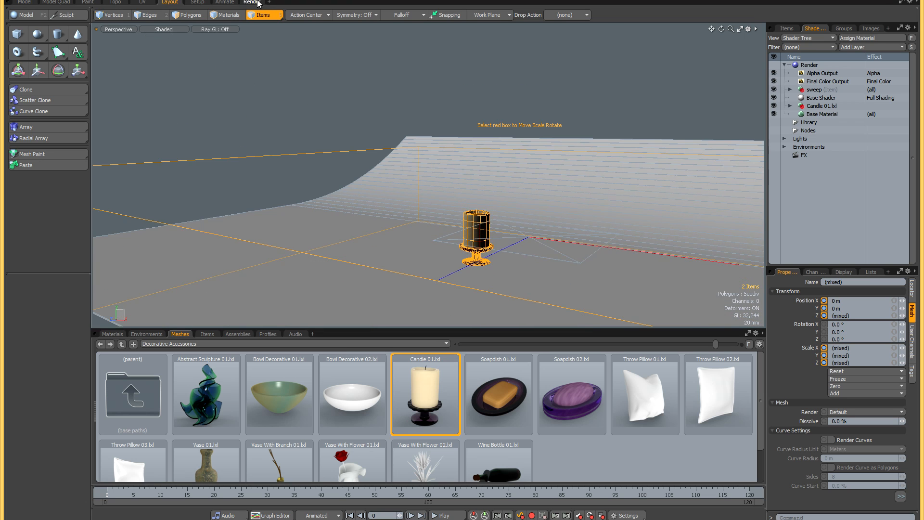
- Return to the Render layout, open a render preview and frame the candle closely against the sweep
{"action": "left_click", "coordinate": [253, 2]}
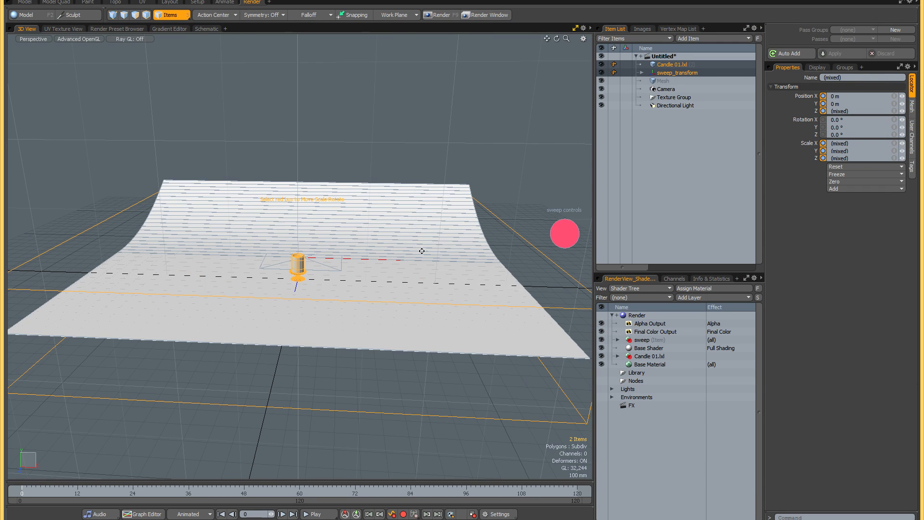
{"action": "left_click_drag", "start_coordinate": [422, 251], "coordinate": [386, 244], "text": "alt+shift"}
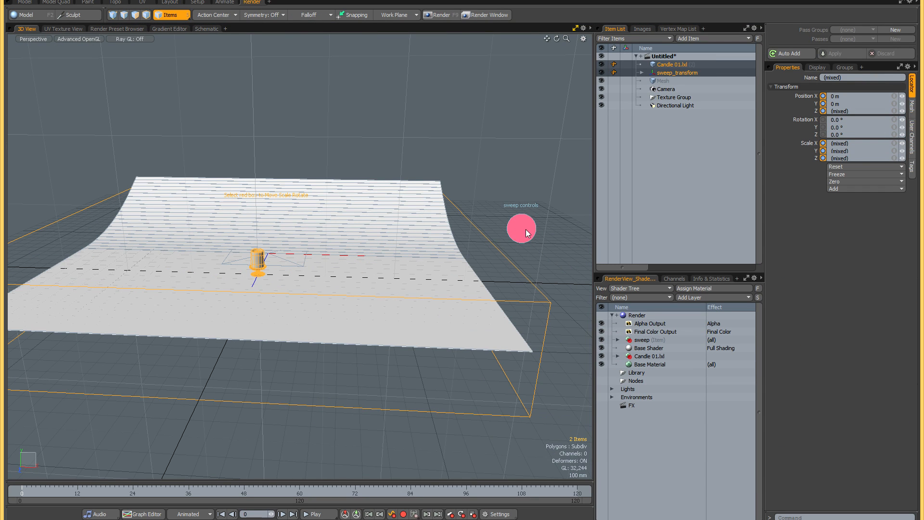
{"action": "key", "text": "F8"}
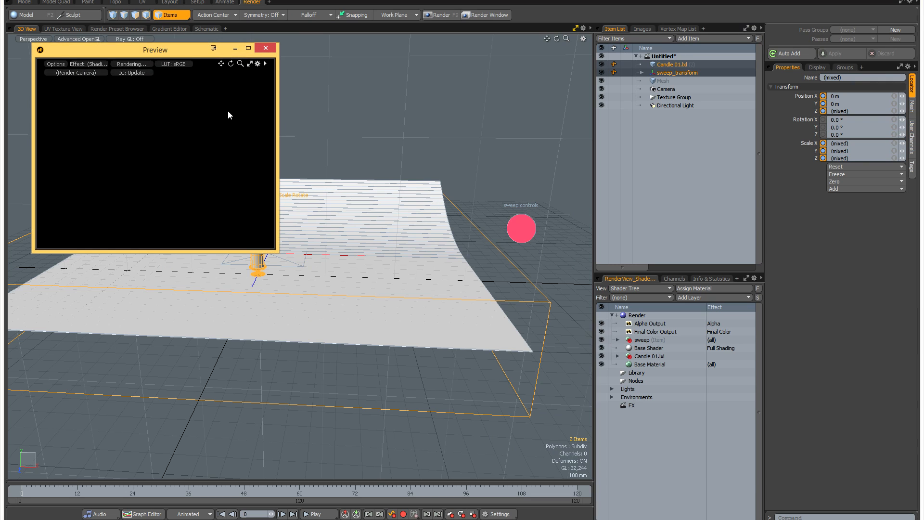
{"action": "scroll", "coordinate": [164, 183], "scroll_direction": "up", "scroll_amount": 5}
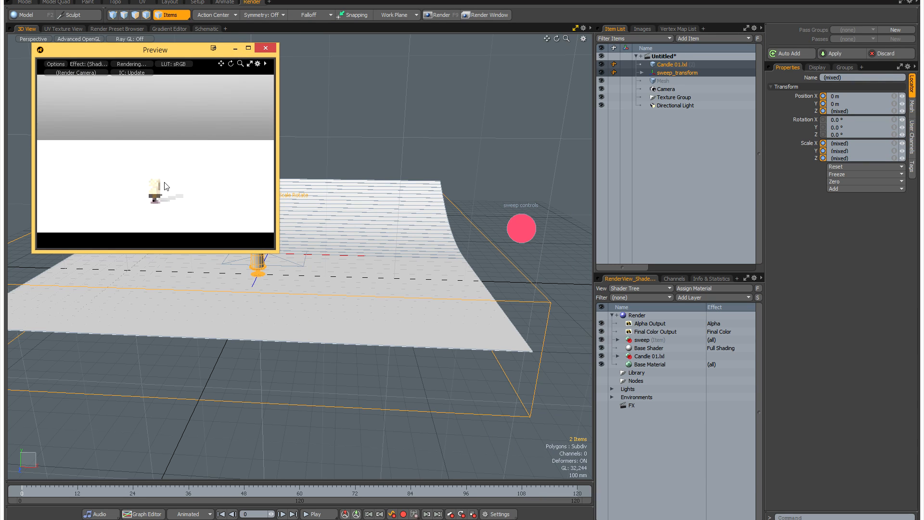
{"action": "left_click_drag", "start_coordinate": [167, 197], "coordinate": [175, 143], "text": "alt+shift"}
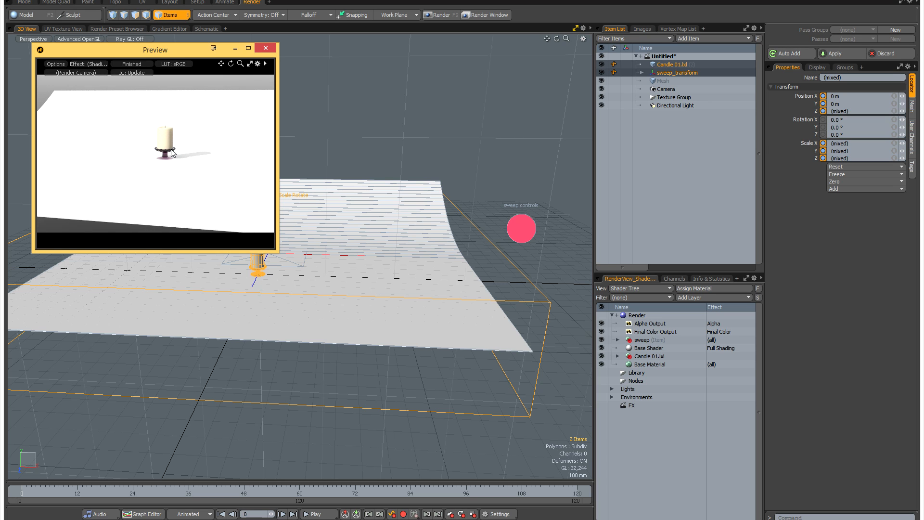
{"action": "scroll", "coordinate": [156, 152], "scroll_direction": "up", "scroll_amount": 5}
{"action": "left_click_drag", "start_coordinate": [159, 153], "coordinate": [150, 164], "text": "alt+shift"}
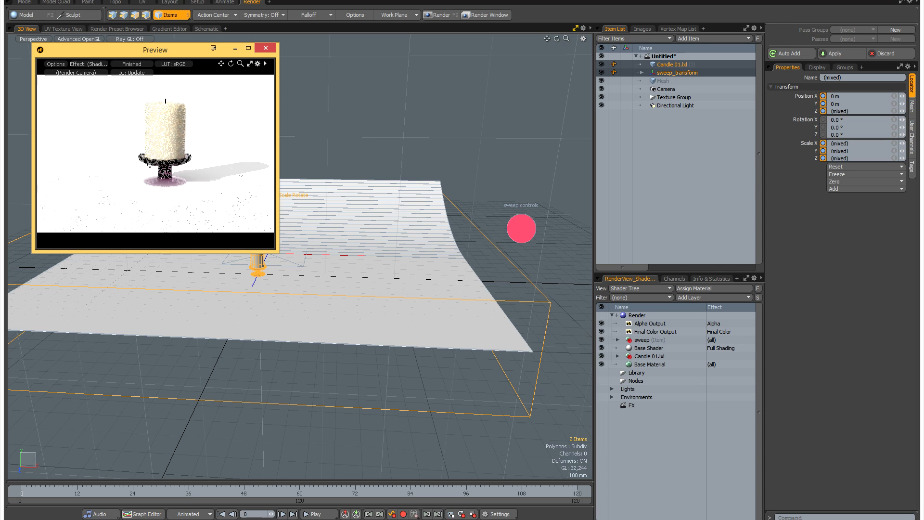
- Show the sweep controls, try Sweep Bend at 100% and 75%, hide the Directional Light, and set Sweep Bend to 60%
{"action": "left_click", "coordinate": [522, 226]}
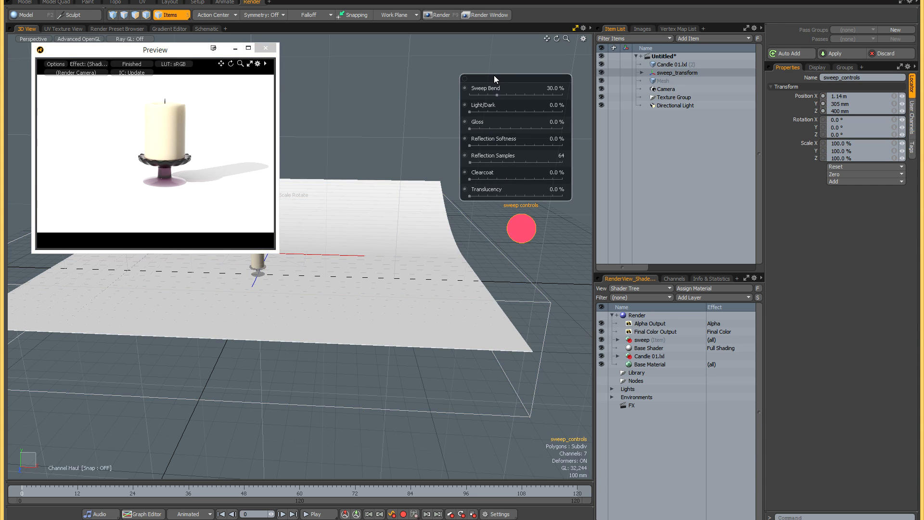
{"action": "left_click_drag", "start_coordinate": [497, 79], "coordinate": [545, 100]}
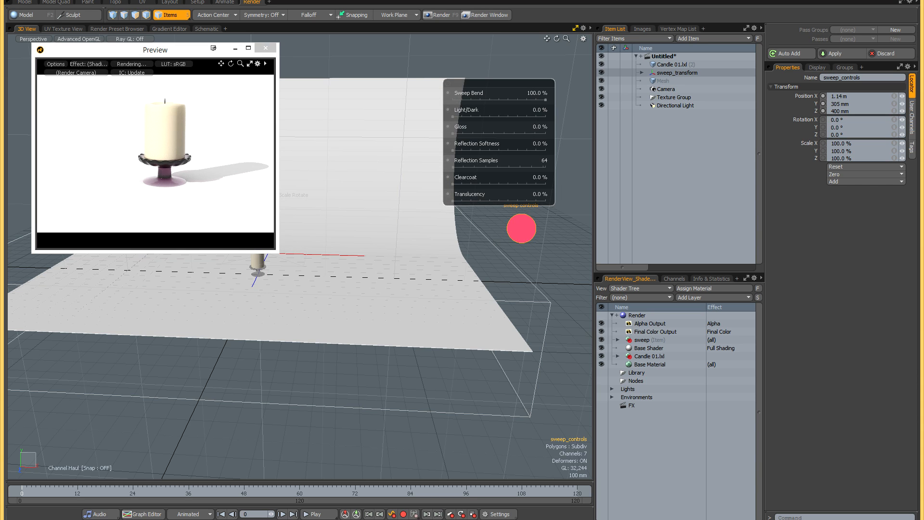
{"action": "left_click_drag", "start_coordinate": [545, 100], "coordinate": [522, 101]}
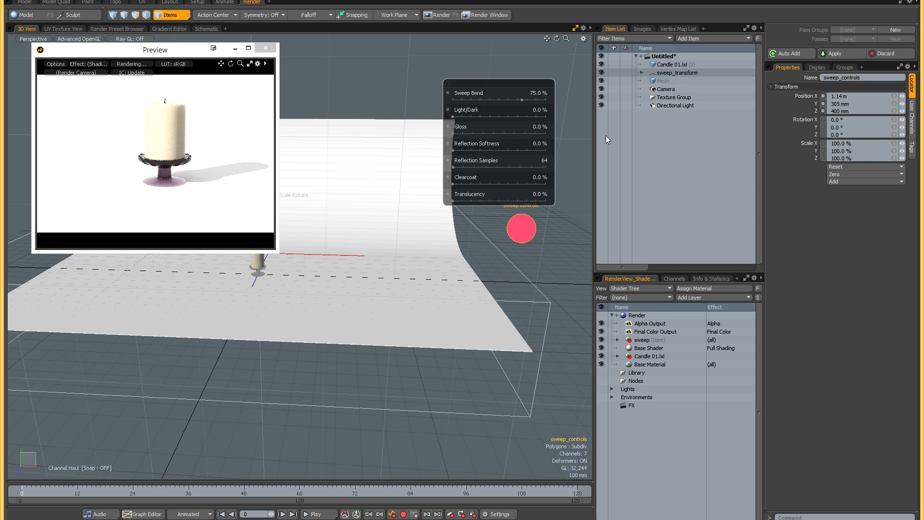
{"action": "left_click", "coordinate": [601, 106]}
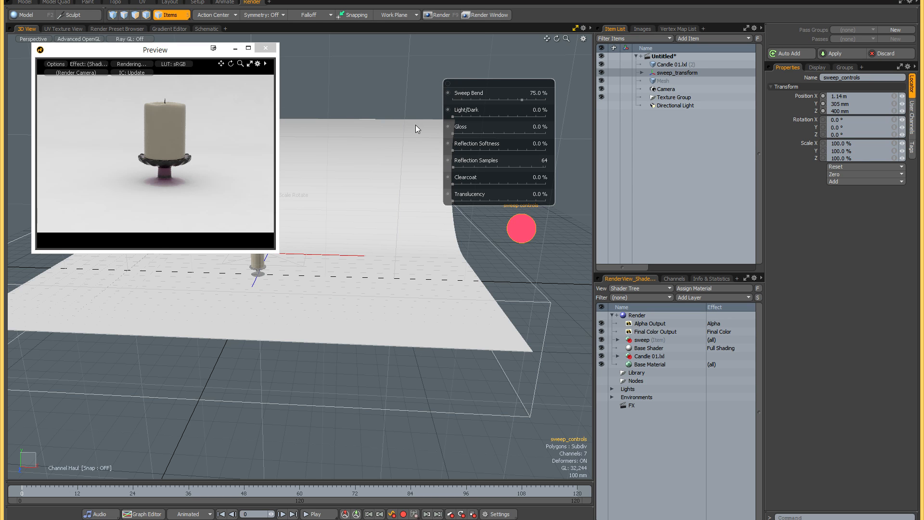
{"action": "mouse_move", "coordinate": [520, 99]}
{"action": "left_mouse_down"}
{"action": "mouse_move", "coordinate": [487, 100]}
{"action": "mouse_move", "coordinate": [545, 100]}
{"action": "mouse_move", "coordinate": [452, 100]}
{"action": "mouse_move", "coordinate": [508, 100]}
{"action": "left_mouse_up"}
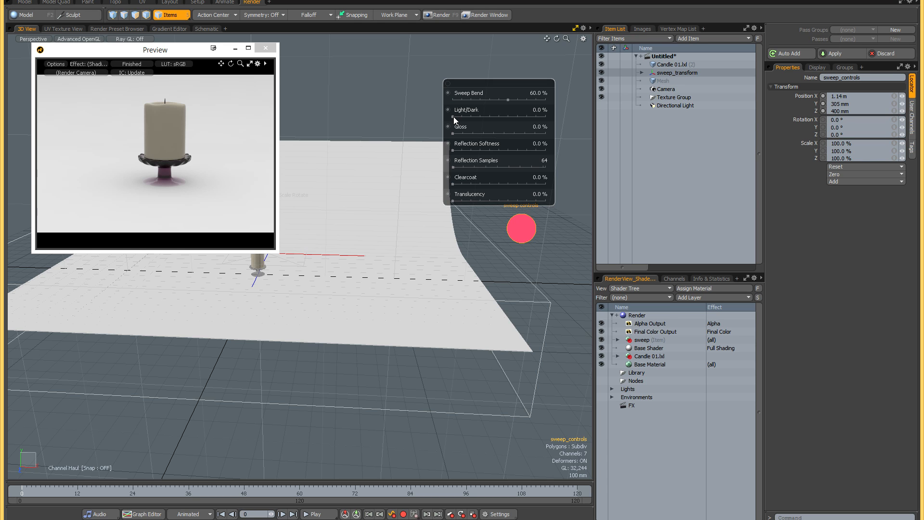
- Set the sweep's Light/Dark to 59%, Gloss to 33% and Reflection Softness to 33%
{"action": "left_click_drag", "start_coordinate": [454, 117], "coordinate": [545, 116]}
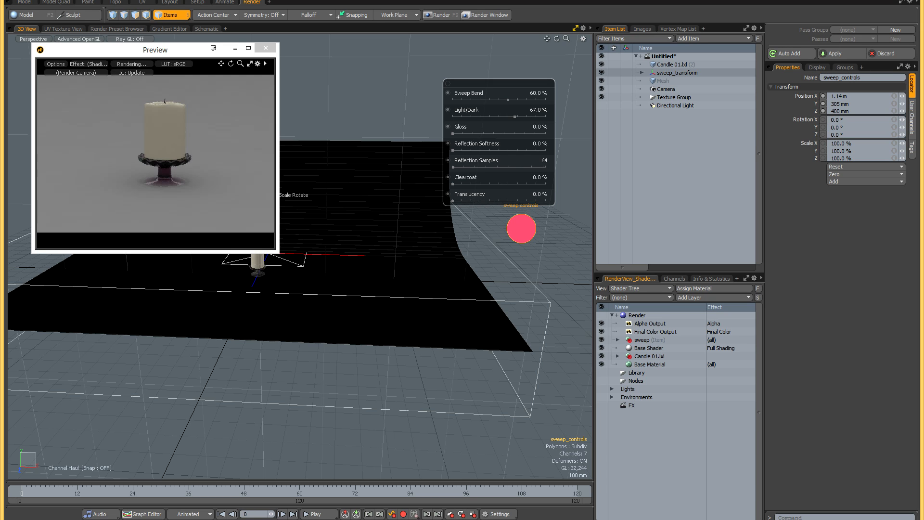
{"action": "left_click_drag", "start_coordinate": [508, 117], "coordinate": [507, 116]}
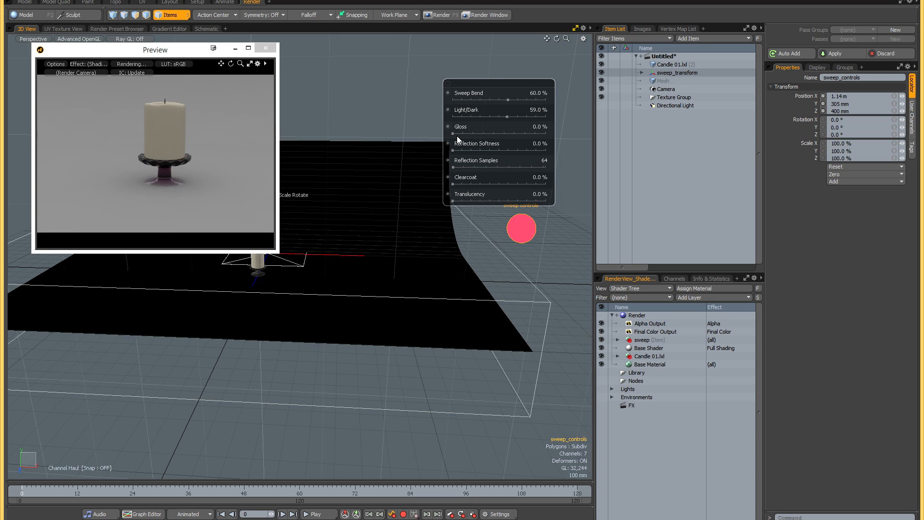
{"action": "left_click_drag", "start_coordinate": [453, 132], "coordinate": [480, 132]}
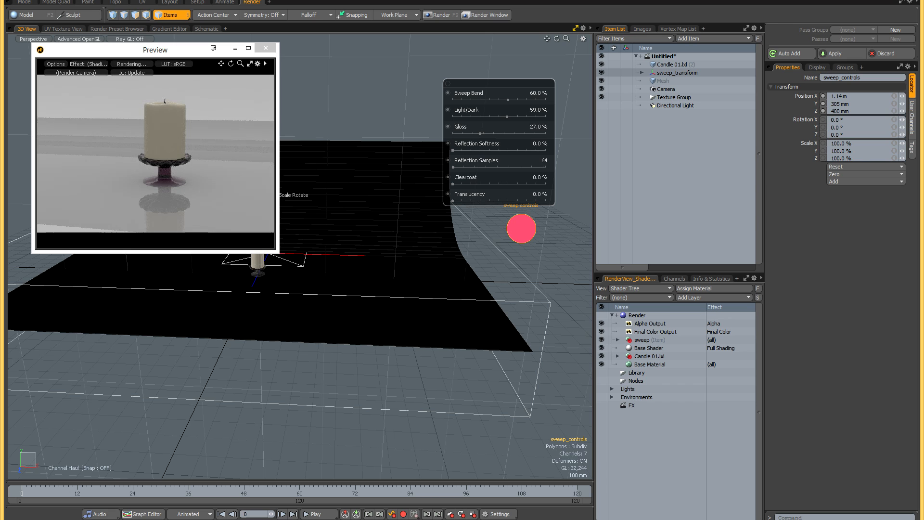
{"action": "left_click_drag", "start_coordinate": [453, 150], "coordinate": [455, 150]}
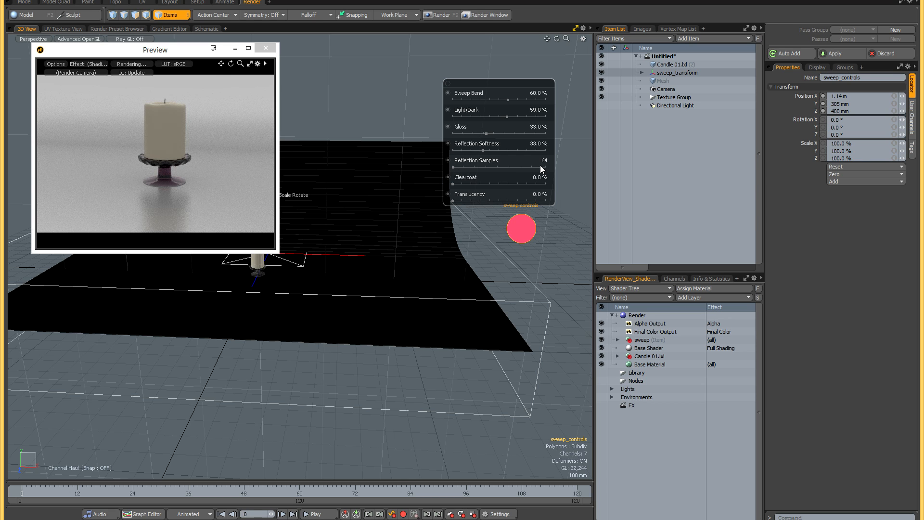
- Set the sweep's Reflection Samples to 700, Clearcoat to 38% and Translucency to 20%
{"action": "left_click_drag", "start_coordinate": [456, 166], "coordinate": [488, 183]}
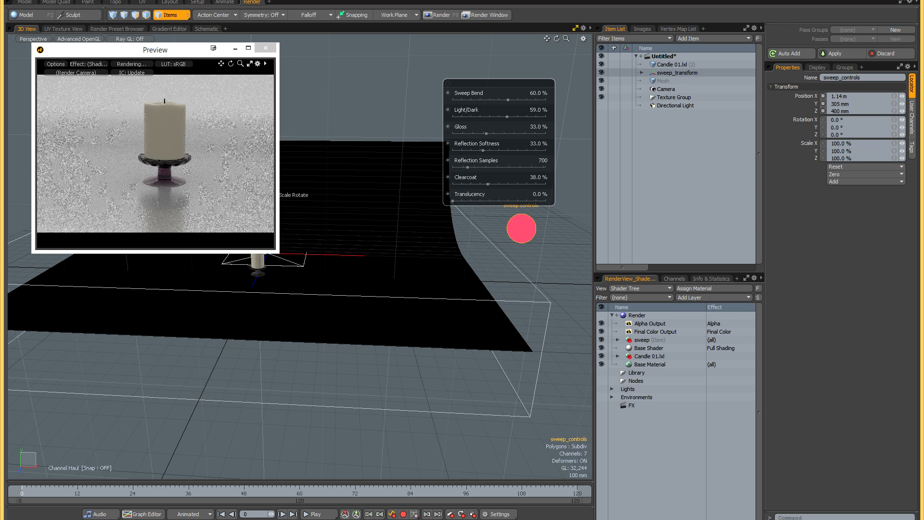
{"action": "left_click_drag", "start_coordinate": [451, 203], "coordinate": [470, 201]}
{"action": "left_click_drag", "start_coordinate": [461, 272], "coordinate": [406, 264], "text": "alt"}
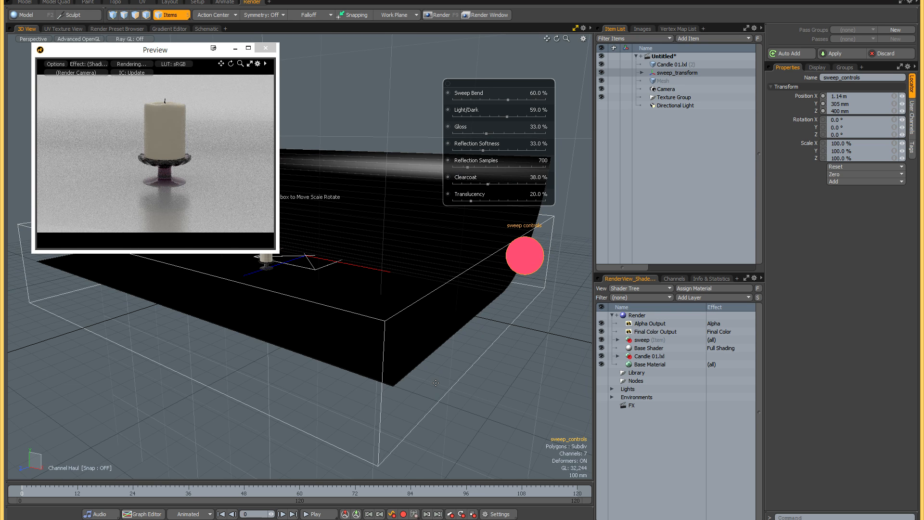
{"action": "left_click_drag", "start_coordinate": [367, 269], "coordinate": [368, 270], "text": "alt"}
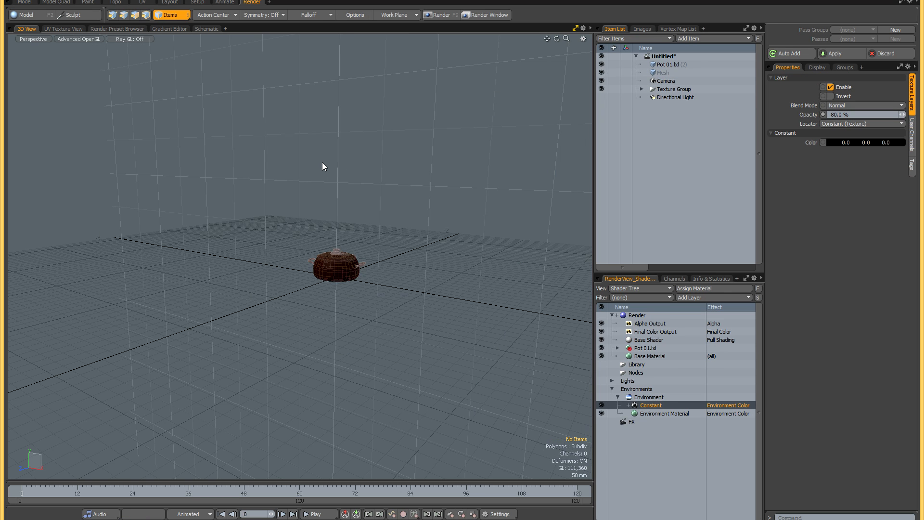
- Load the sweep and Softbox presets into the scene with the cooking pot, and dismiss the preset browser
{"action": "left_click_drag", "start_coordinate": [322, 163], "coordinate": [334, 166], "text": "alt"}
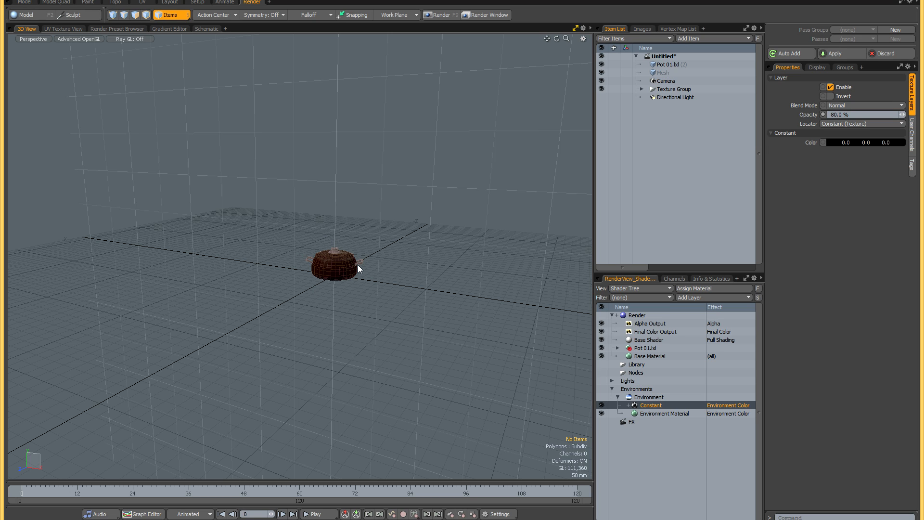
{"action": "left_click", "coordinate": [340, 269]}
{"action": "key", "text": "F6"}
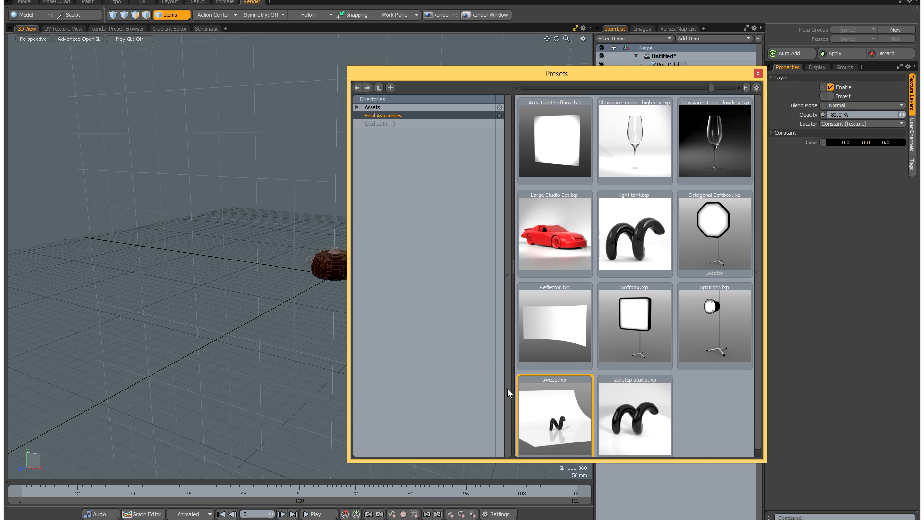
{"action": "double_click", "coordinate": [551, 415]}
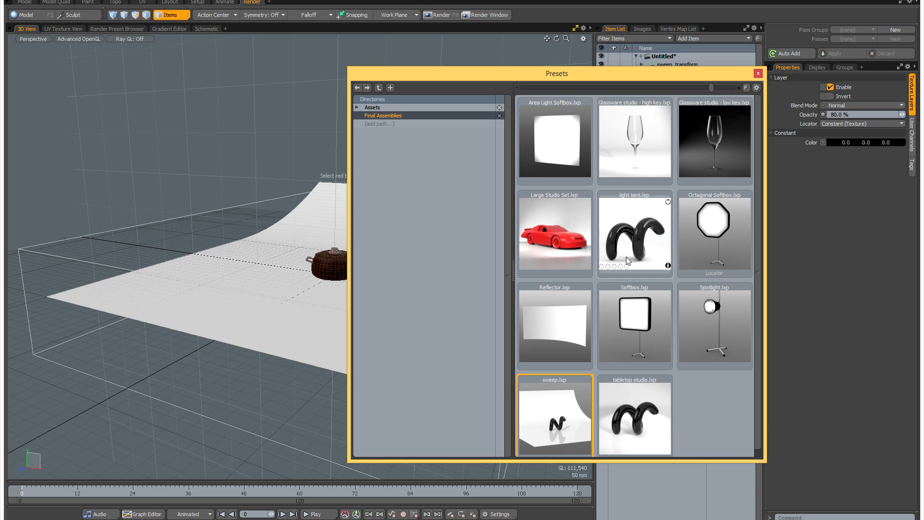
{"action": "double_click", "coordinate": [634, 326]}
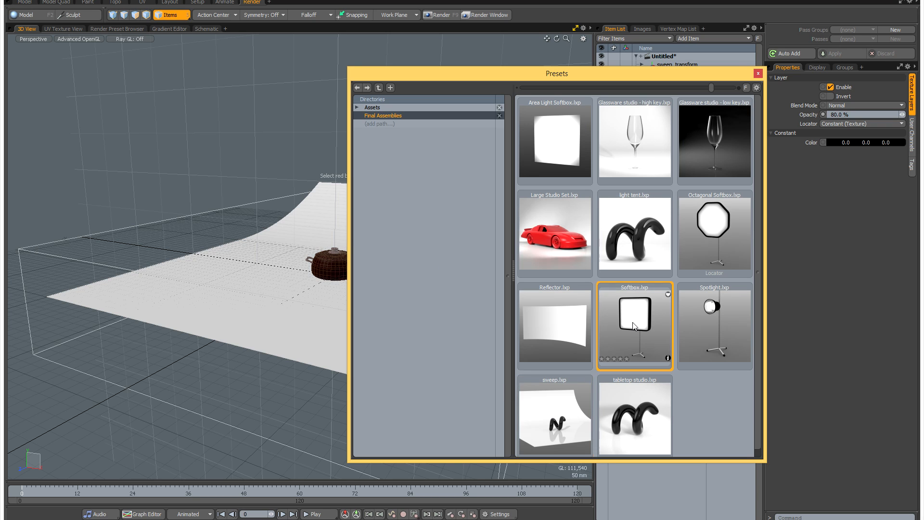
{"action": "left_click", "coordinate": [759, 73]}
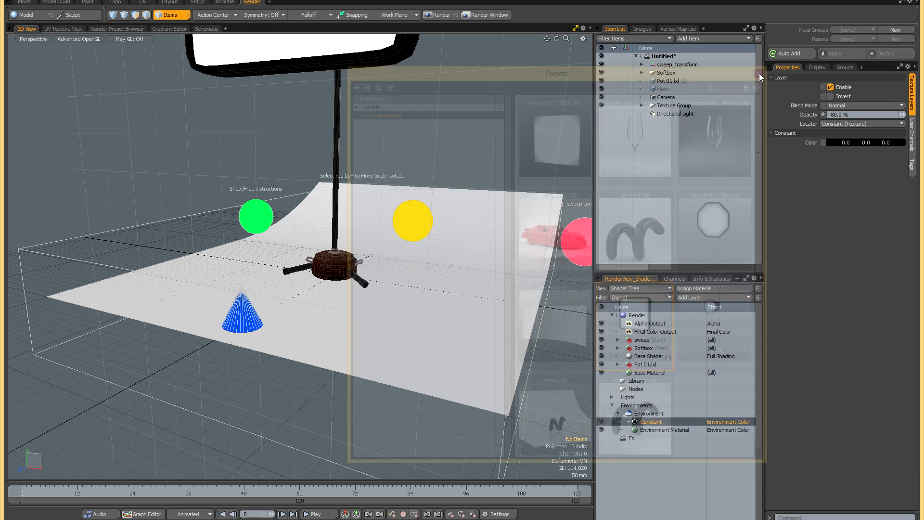
{"action": "left_click_drag", "start_coordinate": [440, 240], "coordinate": [367, 244], "text": "alt"}
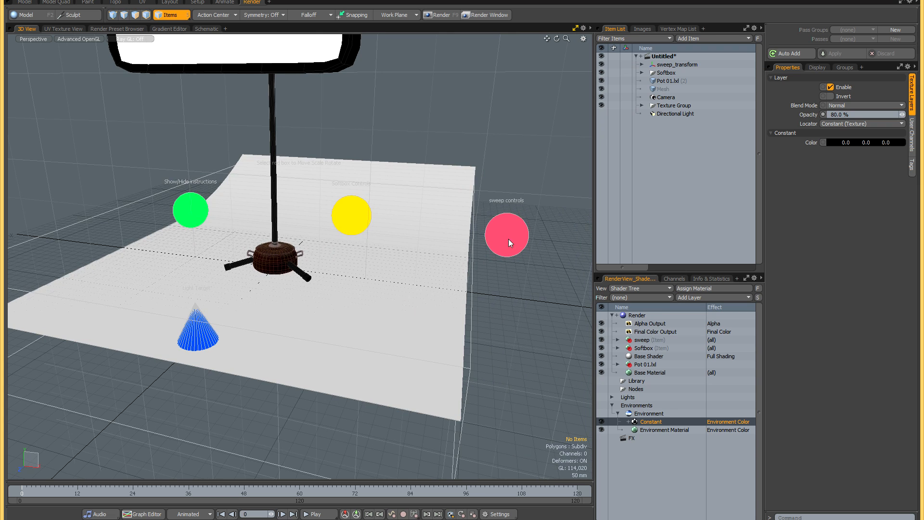
{"action": "scroll", "coordinate": [350, 318], "scroll_direction": "down", "scroll_amount": 2}
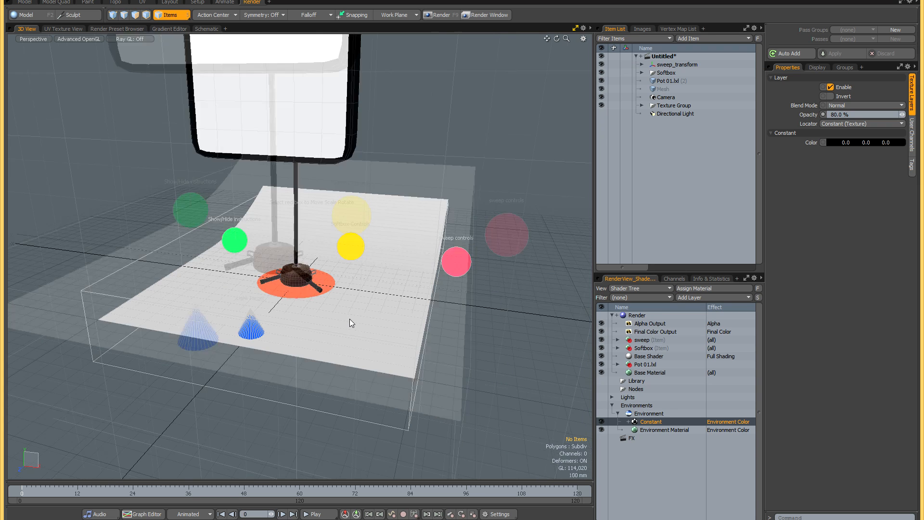
- Scale the sweep up to about 232.5% in X and 239.5% in Y
{"action": "left_click", "coordinate": [417, 342]}
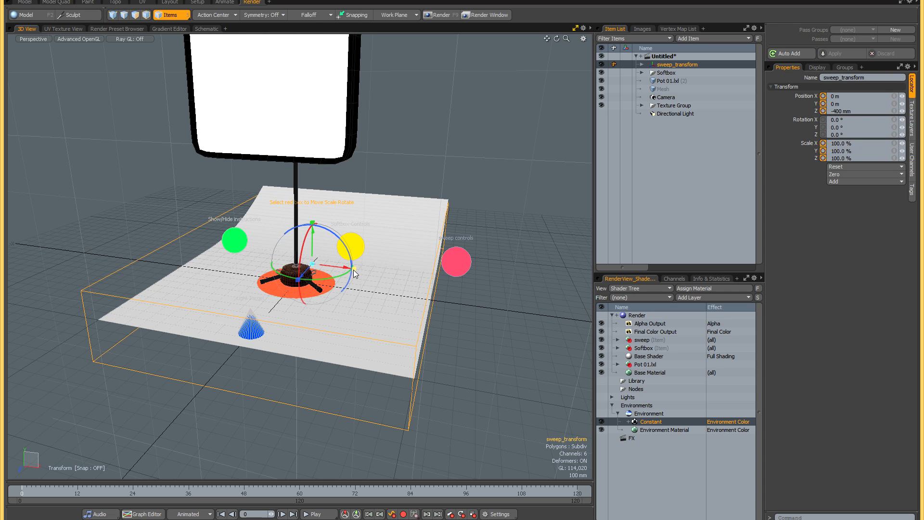
{"action": "left_click_drag", "start_coordinate": [354, 269], "coordinate": [300, 268]}
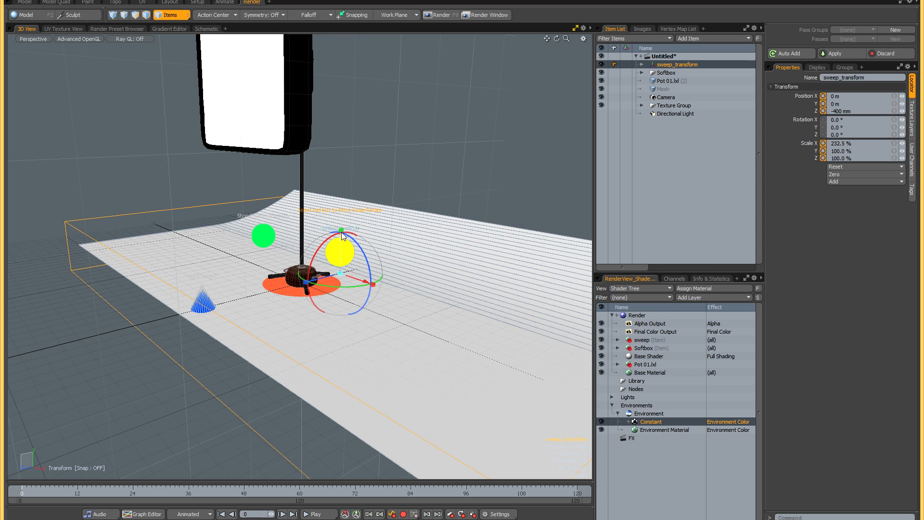
{"action": "left_click_drag", "start_coordinate": [343, 235], "coordinate": [343, 169]}
{"action": "key", "text": "space"}
{"action": "left_click_drag", "start_coordinate": [264, 326], "coordinate": [302, 323], "text": "alt"}
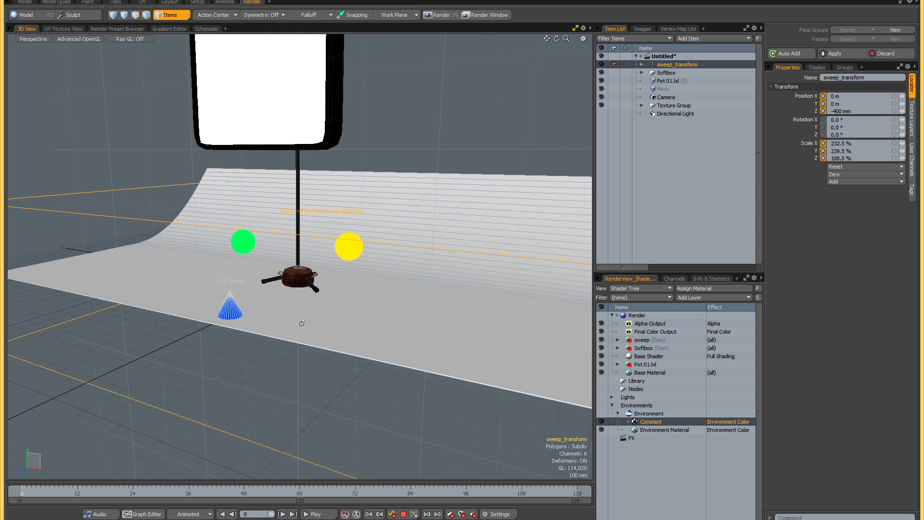
{"action": "scroll", "coordinate": [301, 323], "scroll_direction": "down", "scroll_amount": 5}
{"action": "key", "text": "alt"}
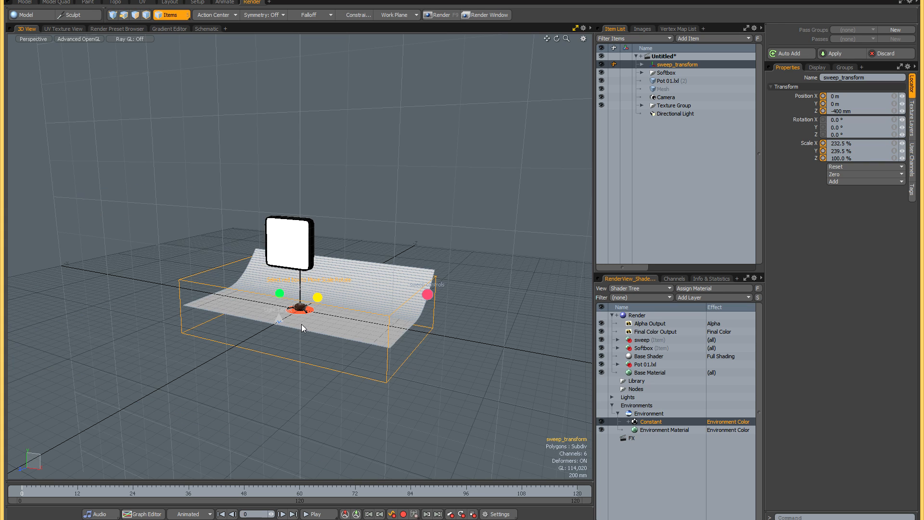
- Show cameras in the viewport and swing the camera around the origin to a Y rotation of about -13.8°
{"action": "key", "text": "ctrl+3"}
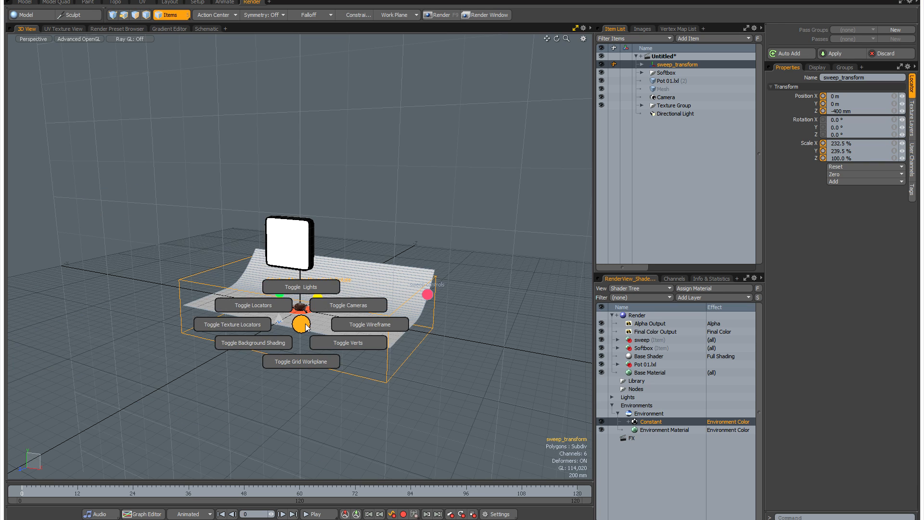
{"action": "left_click", "coordinate": [332, 304]}
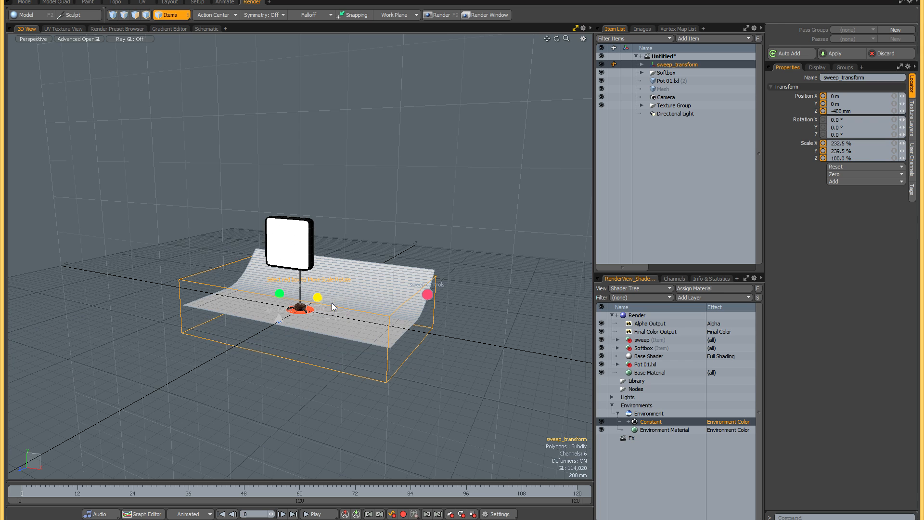
{"action": "left_click_drag", "start_coordinate": [281, 301], "coordinate": [327, 317], "text": "alt"}
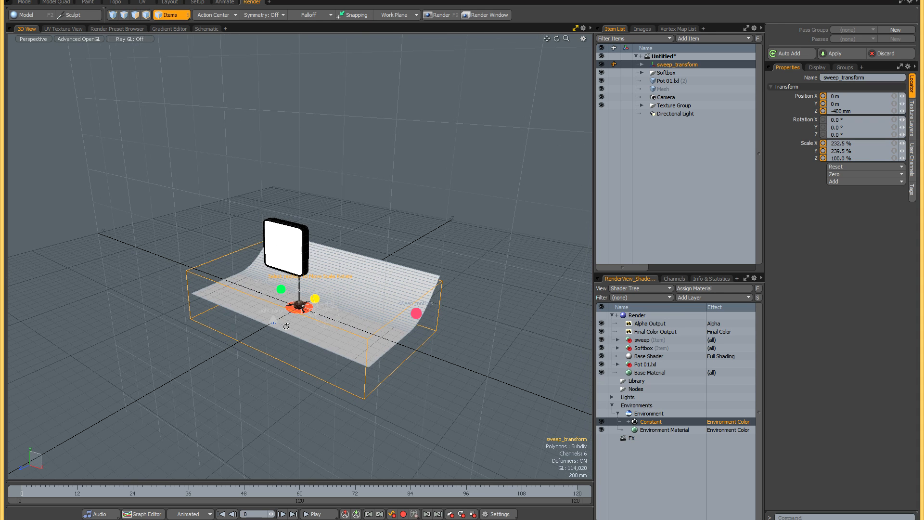
{"action": "left_click", "coordinate": [329, 312]}
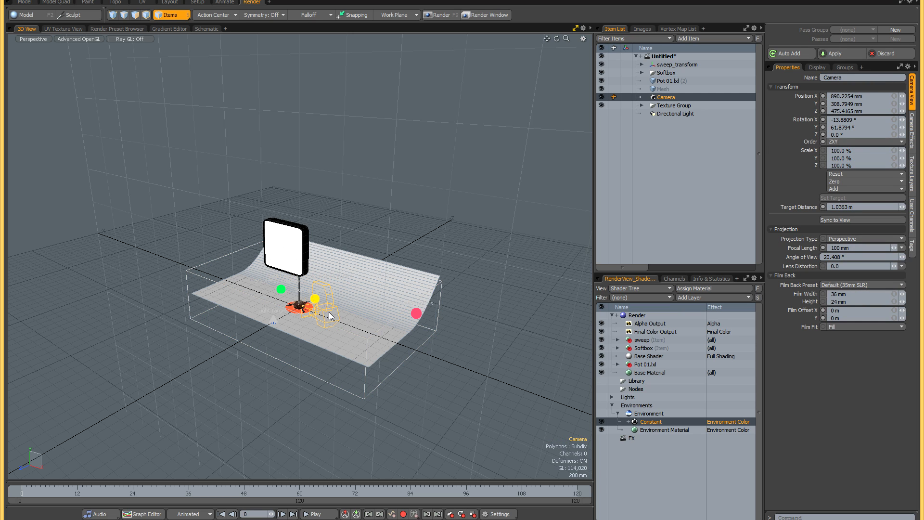
{"action": "key", "text": "e"}
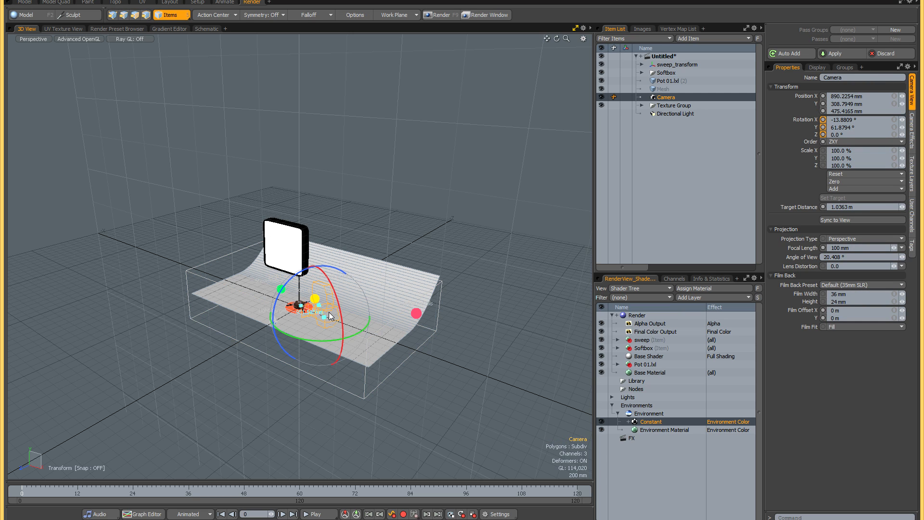
{"action": "left_click_drag", "start_coordinate": [297, 329], "coordinate": [139, 322]}
{"action": "key", "text": "space"}
{"action": "left_click_drag", "start_coordinate": [236, 330], "coordinate": [268, 314], "text": "alt"}
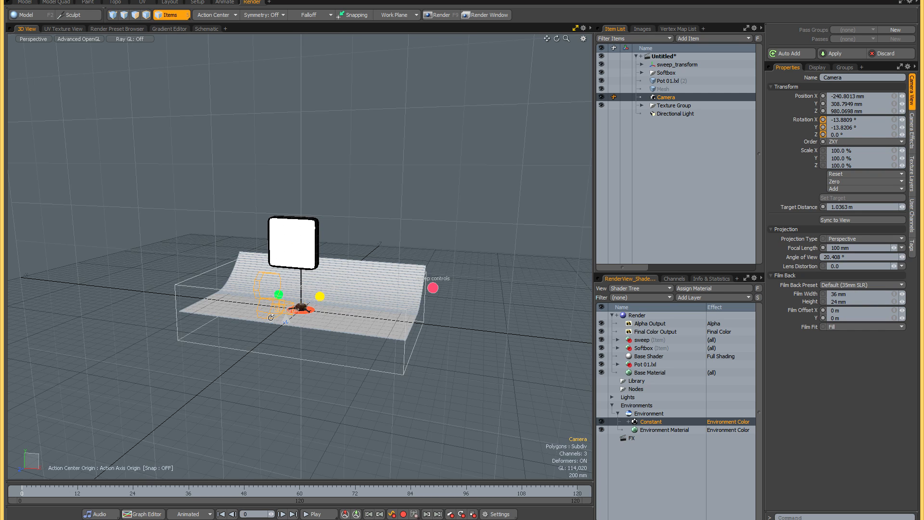
- Move the softbox base away from the pot to about X -1.15 m and Z 360 mm
{"action": "left_click", "coordinate": [302, 315]}
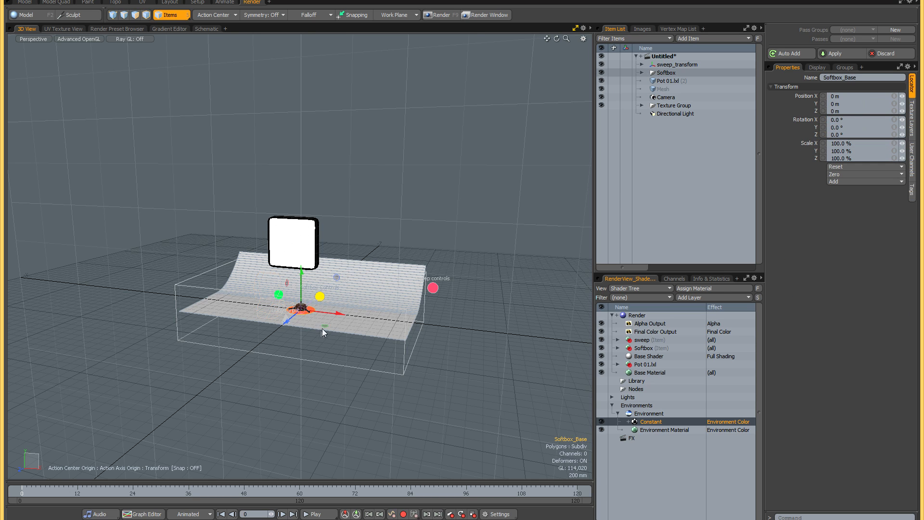
{"action": "left_click_drag", "start_coordinate": [323, 325], "coordinate": [262, 324]}
{"action": "key", "text": "space"}
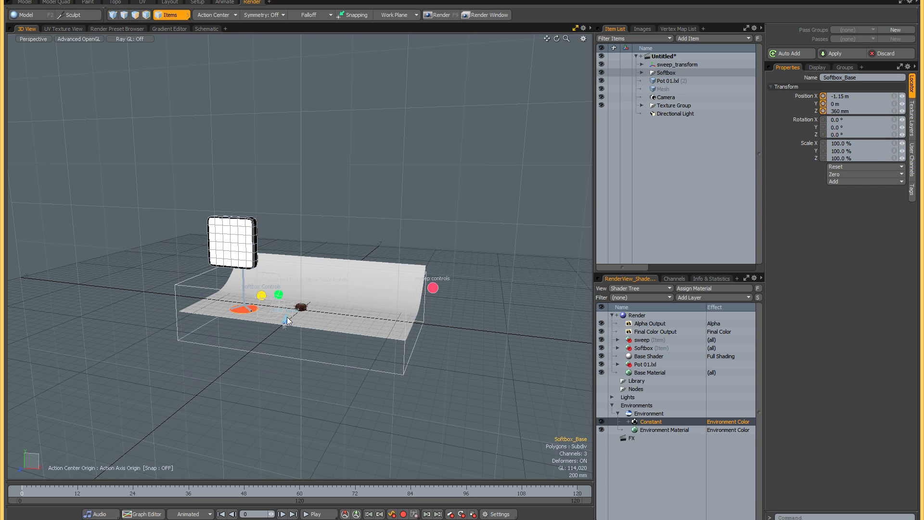
- Move the softbox's light target to the pot, at about Y 66 mm and Z 90 mm
{"action": "left_click", "coordinate": [287, 320]}
{"action": "left_click_drag", "start_coordinate": [289, 319], "coordinate": [299, 307]}
{"action": "key", "text": "space"}
- Turn on Use Target for the softbox and lower its Y Position so it faces the pot near sweep level
{"action": "left_click", "coordinate": [244, 310]}
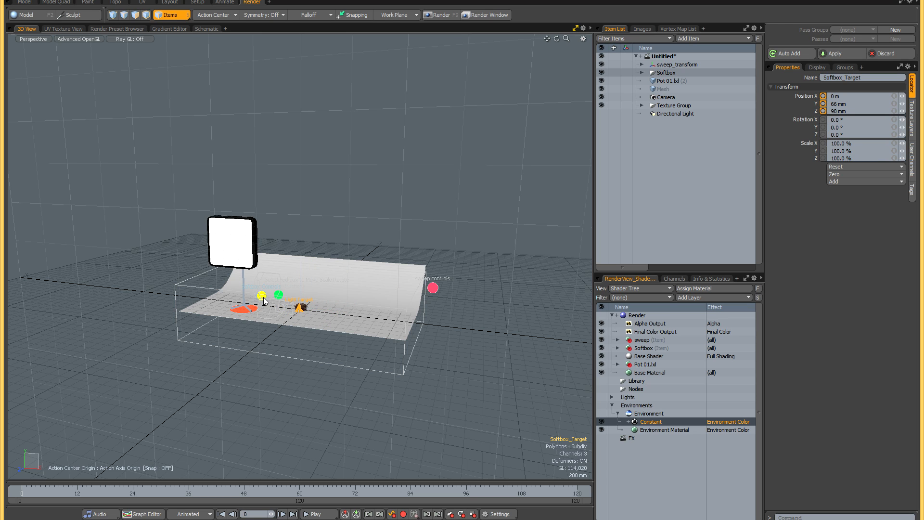
{"action": "left_click", "coordinate": [535, 93]}
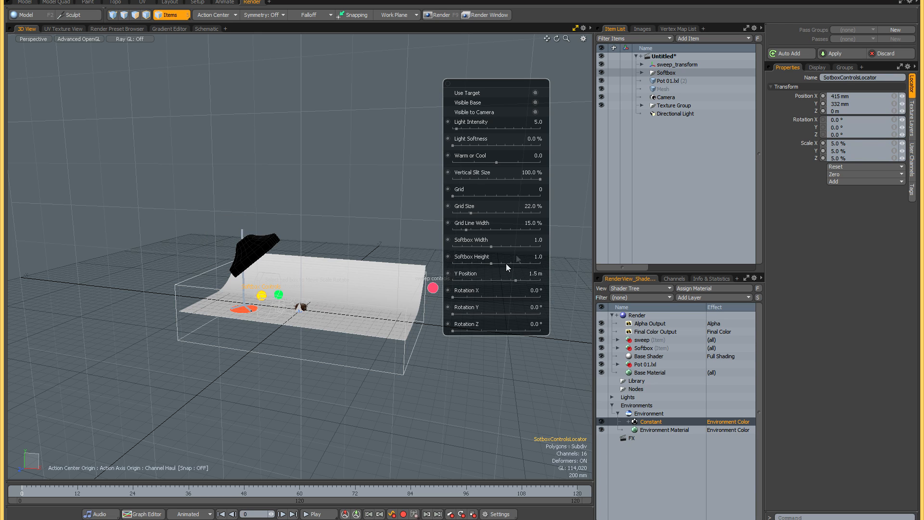
{"action": "left_click_drag", "start_coordinate": [514, 281], "coordinate": [472, 281]}
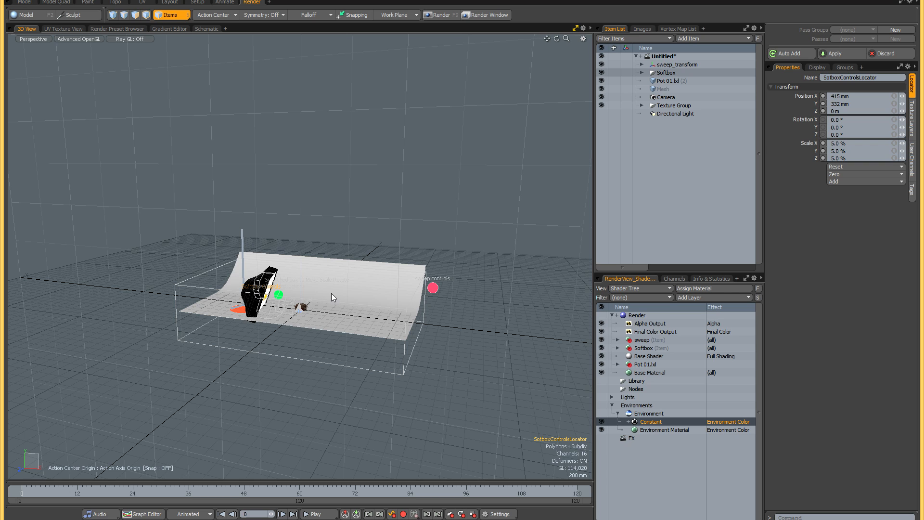
- Open the render preview and examine the pot lit by the single softbox
{"action": "key", "text": "F8"}
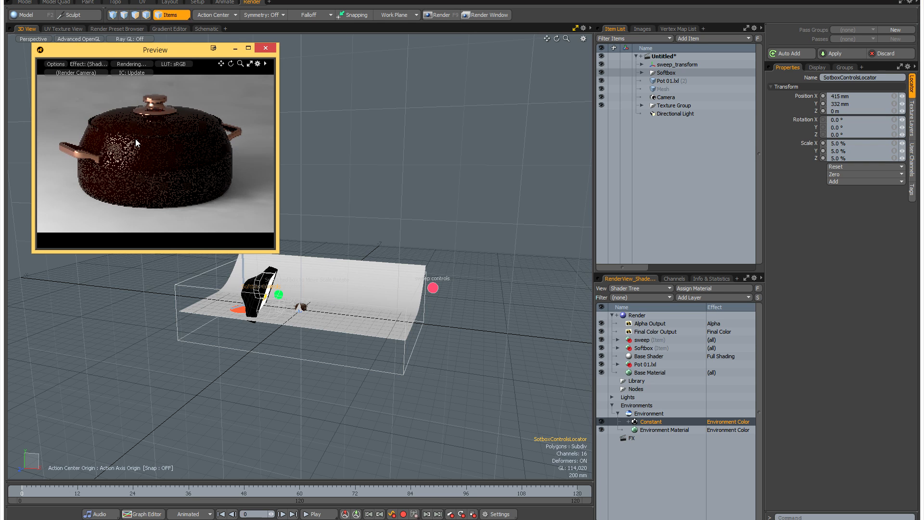
{"action": "left_click_drag", "start_coordinate": [316, 294], "coordinate": [354, 298], "text": "alt"}
{"action": "scroll", "coordinate": [349, 298], "scroll_direction": "up", "scroll_amount": 2}
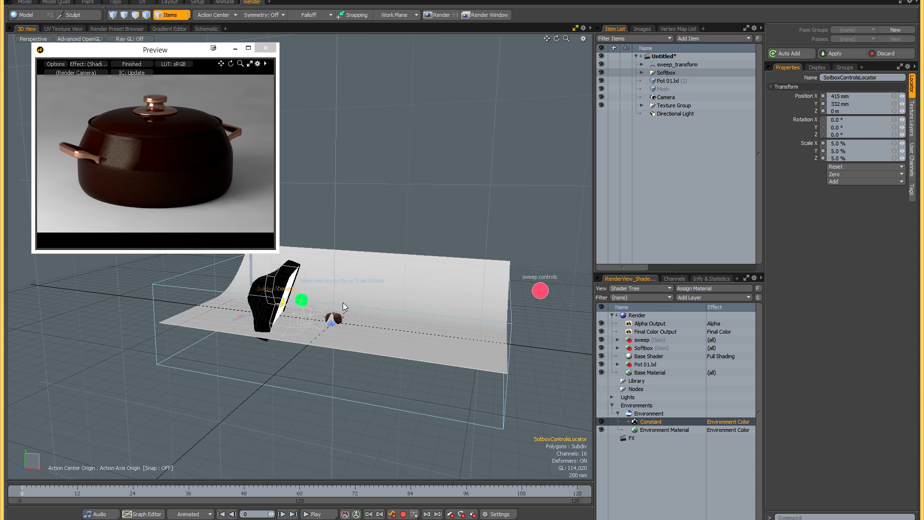
{"action": "scroll", "coordinate": [343, 302], "scroll_direction": "up", "scroll_amount": 1}
{"action": "left_click_drag", "start_coordinate": [295, 288], "coordinate": [298, 287], "text": "alt"}
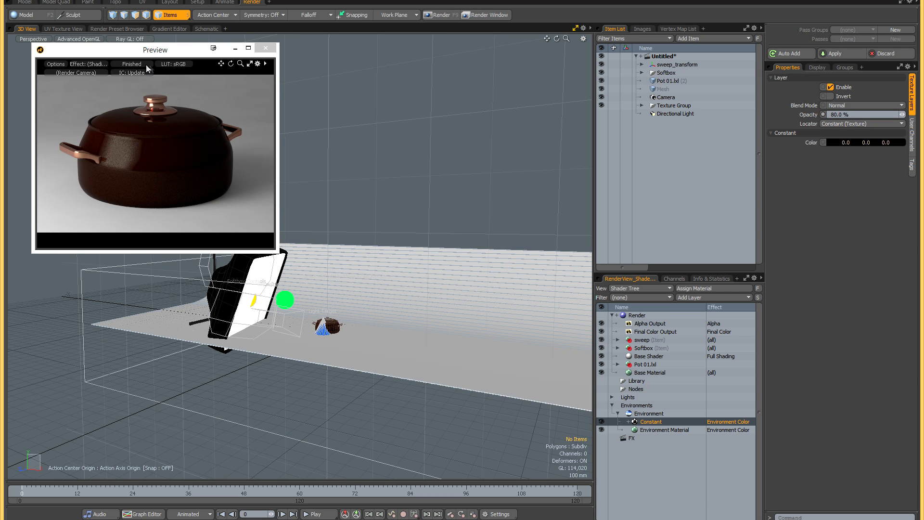
- Pause the render preview and load a second Softbox preset into the scene
{"action": "left_click", "coordinate": [145, 64]}
{"action": "key", "text": "F6"}
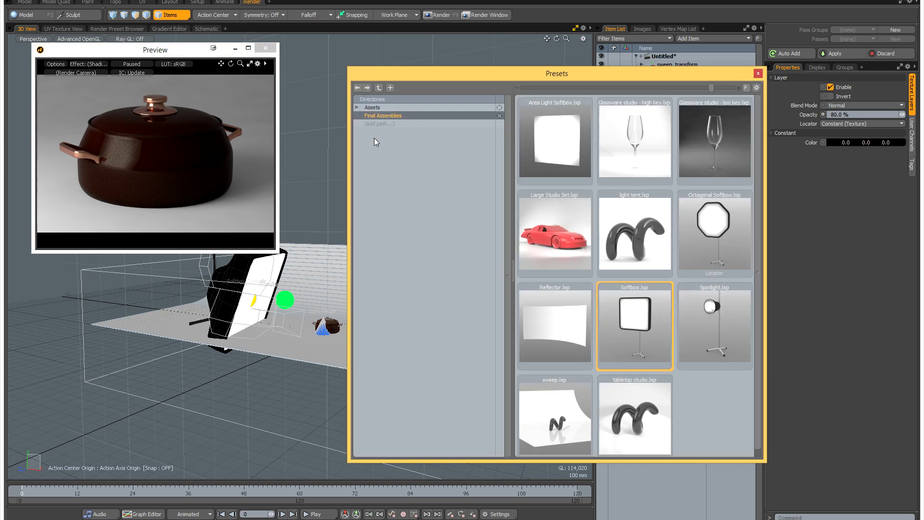
{"action": "mouse_move", "coordinate": [605, 299]}
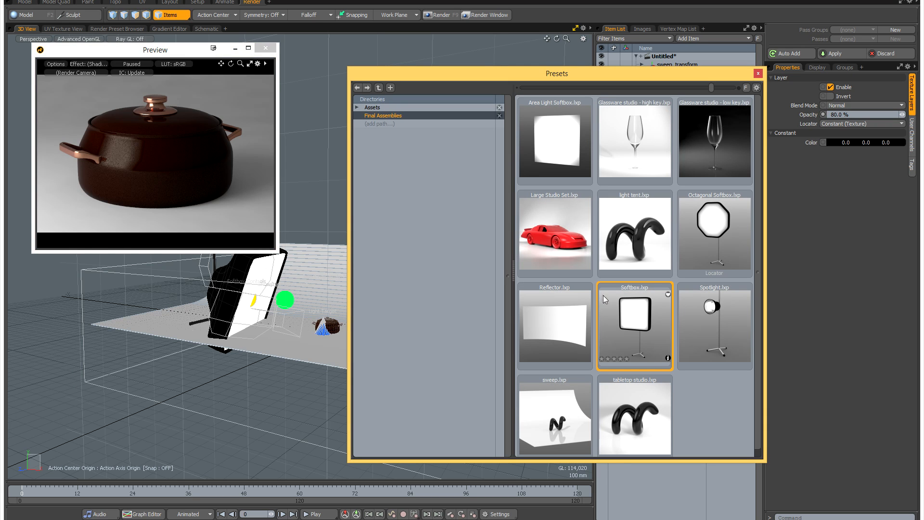
{"action": "double_click", "coordinate": [626, 309]}
{"action": "left_click", "coordinate": [758, 74]}
- Switch the viewport to wireframe and move the second softbox's base to the side of the pot opposite the first softbox
{"action": "left_click_drag", "start_coordinate": [370, 333], "coordinate": [370, 325], "text": "alt"}
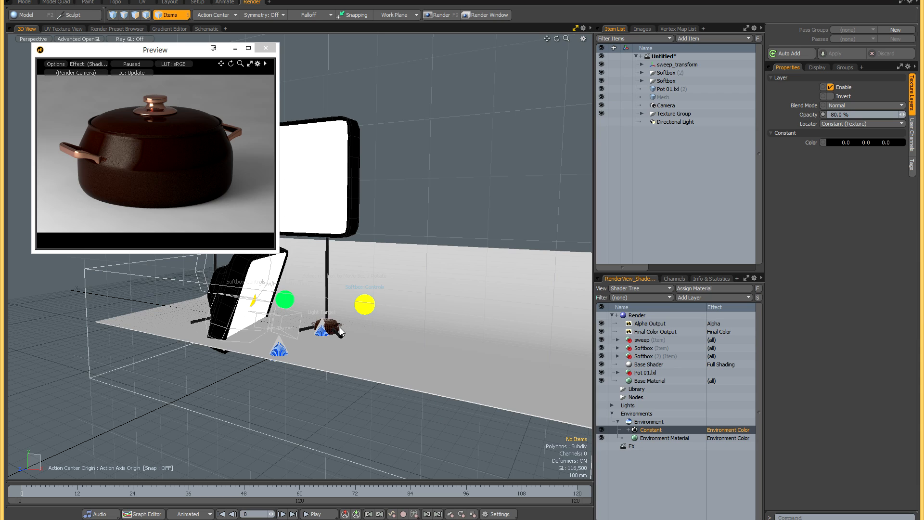
{"action": "key", "text": "alt"}
{"action": "key", "text": "ctrl+2"}
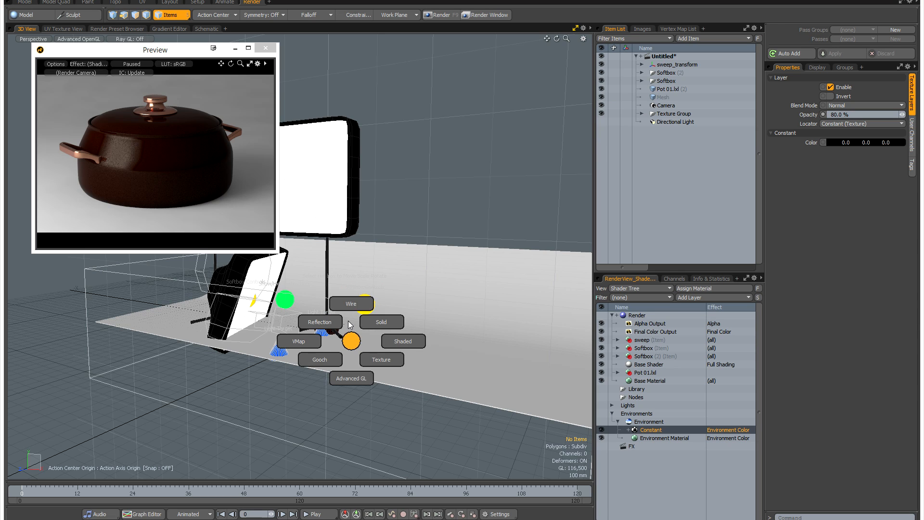
{"action": "left_click", "coordinate": [351, 304]}
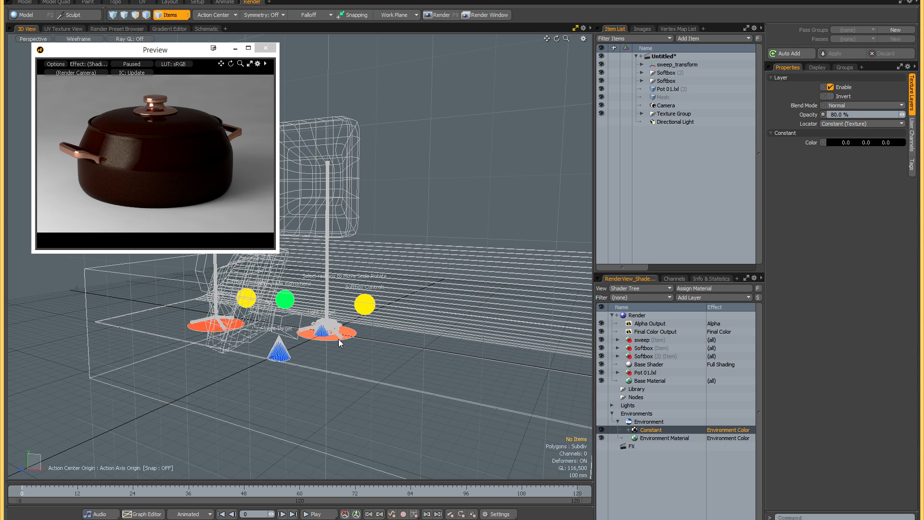
{"action": "left_click", "coordinate": [339, 339]}
{"action": "left_click_drag", "start_coordinate": [343, 348], "coordinate": [485, 375]}
{"action": "key", "text": "space"}
- Move the second softbox's light target behind the pot to about Z -185 mm, and restore Advanced OpenGL shading in the viewport
{"action": "left_click", "coordinate": [286, 356]}
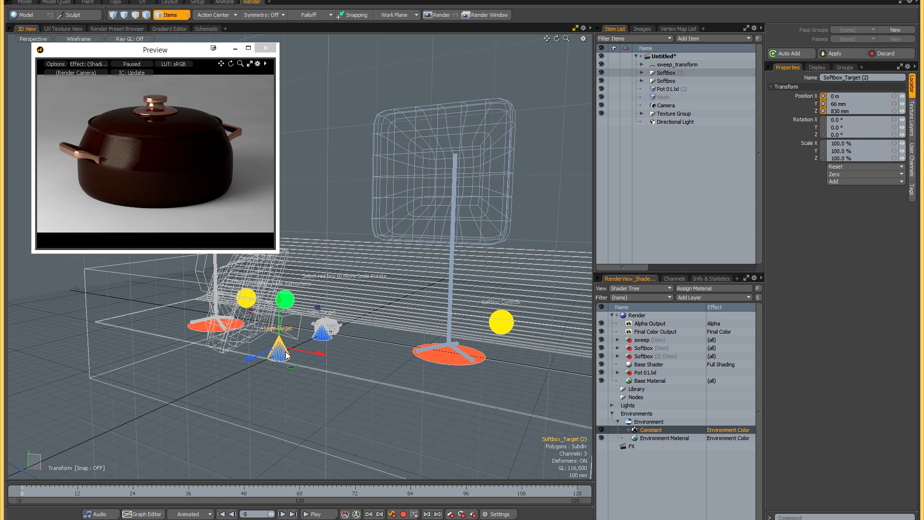
{"action": "left_click_drag", "start_coordinate": [268, 356], "coordinate": [335, 323]}
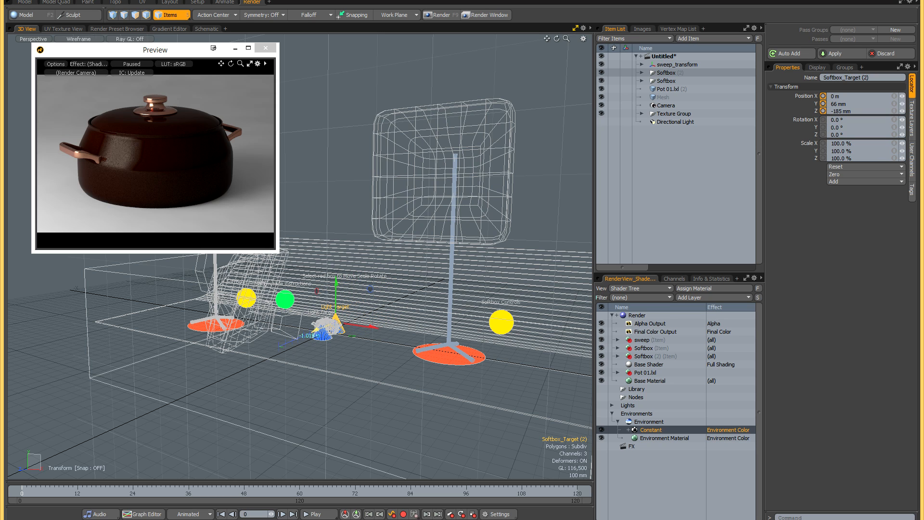
{"action": "key", "text": "space"}
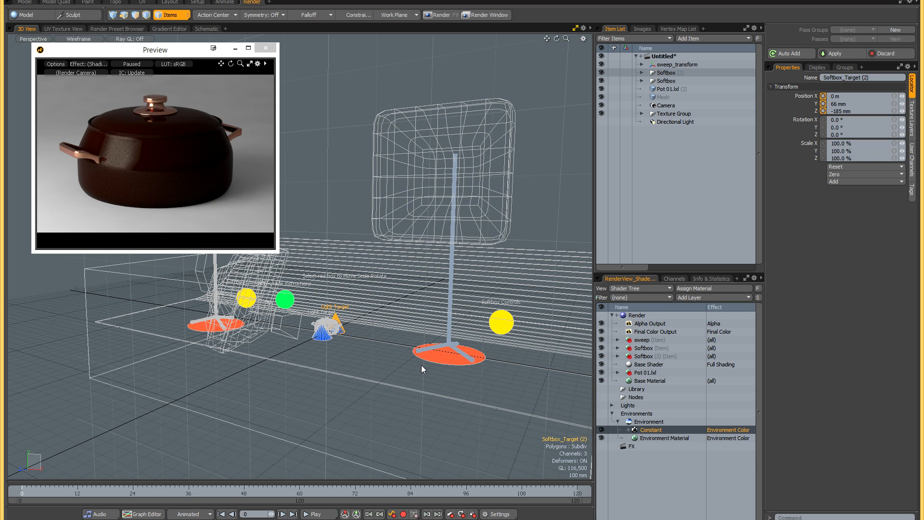
{"action": "key", "text": "ctrl+grave"}
{"action": "left_click", "coordinate": [425, 404]}
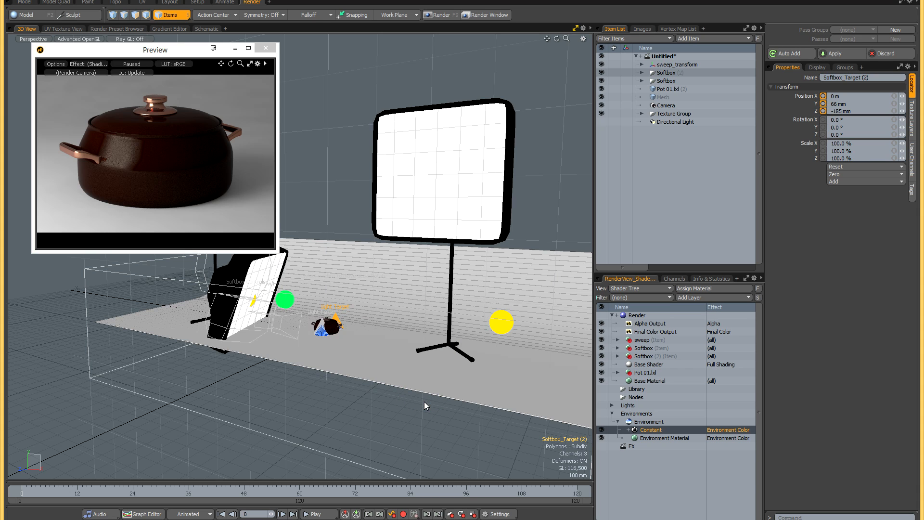
- Turn on Use Target for the second softbox and set its Y Position to 300 mm
{"action": "left_click", "coordinate": [499, 327]}
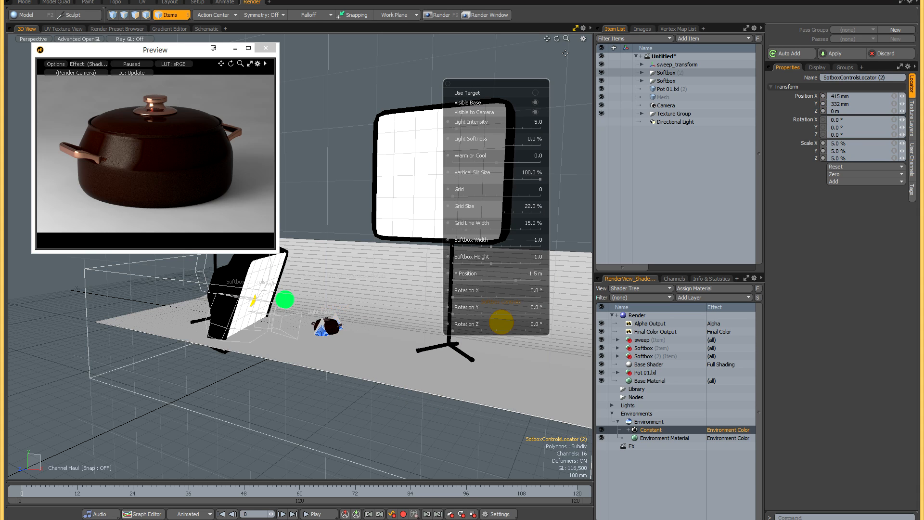
{"action": "left_click", "coordinate": [537, 95]}
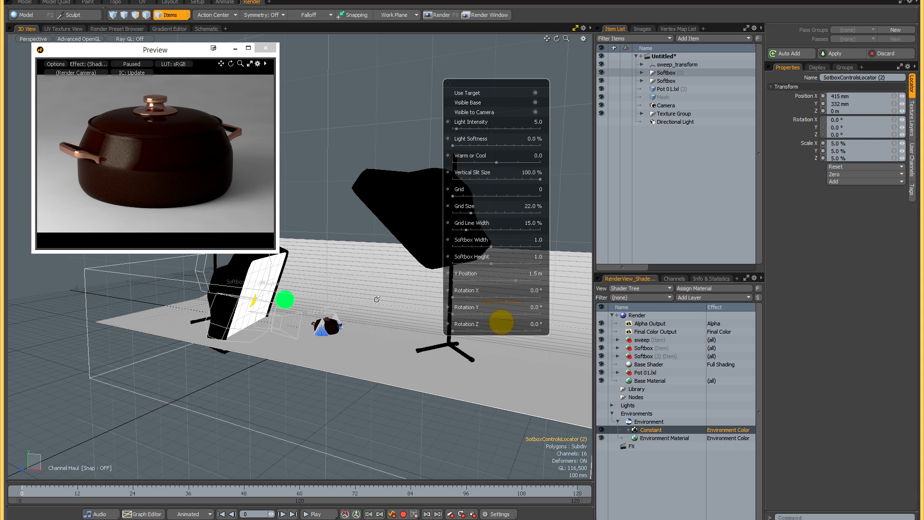
{"action": "left_click_drag", "start_coordinate": [384, 327], "coordinate": [362, 323], "text": "alt"}
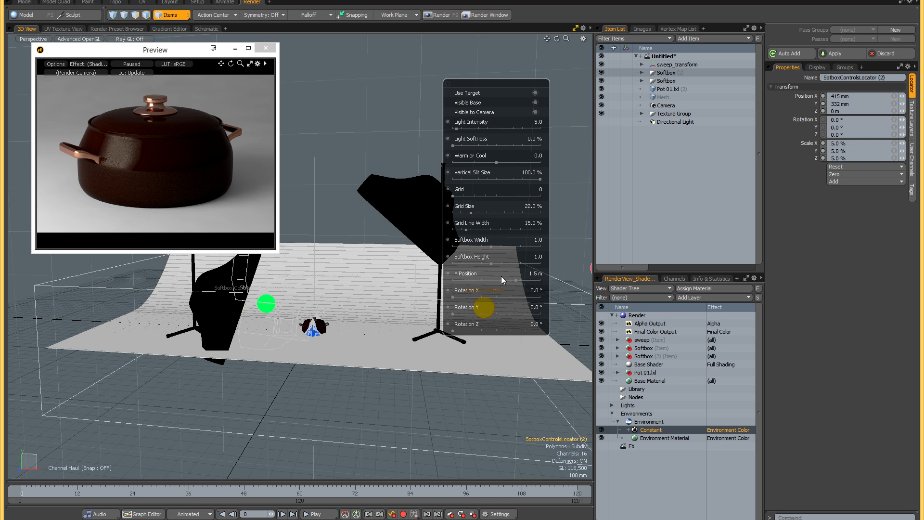
{"action": "left_click_drag", "start_coordinate": [517, 281], "coordinate": [467, 282]}
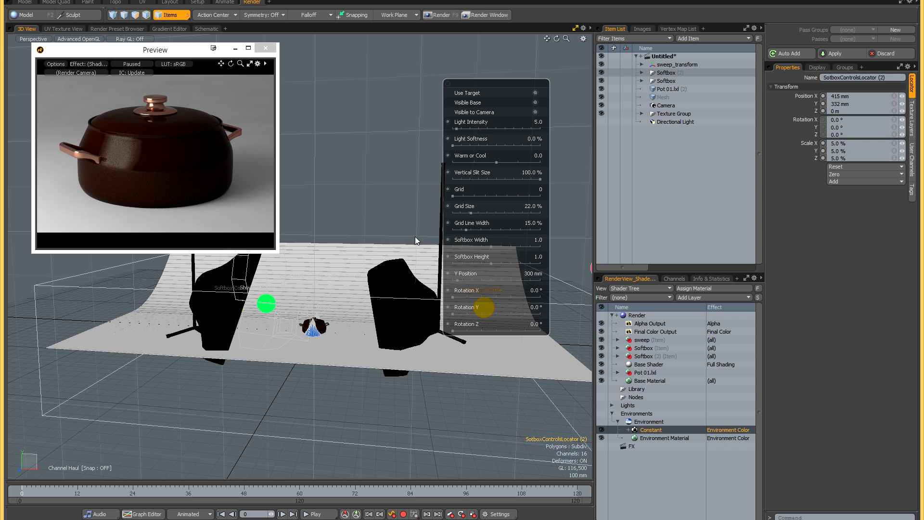
- Update the render preview with the second softbox, pause it again, and load a Spotlight preset into the scene
{"action": "left_click", "coordinate": [128, 64]}
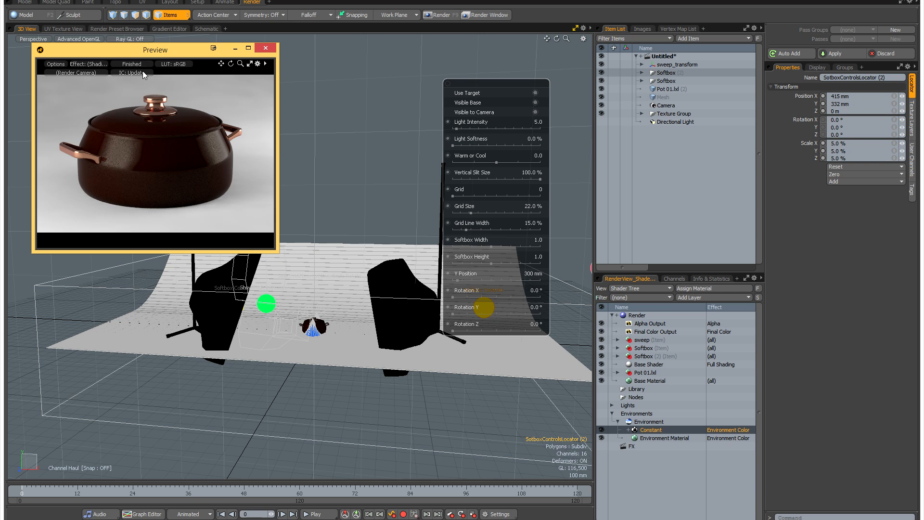
{"action": "key", "text": "F9"}
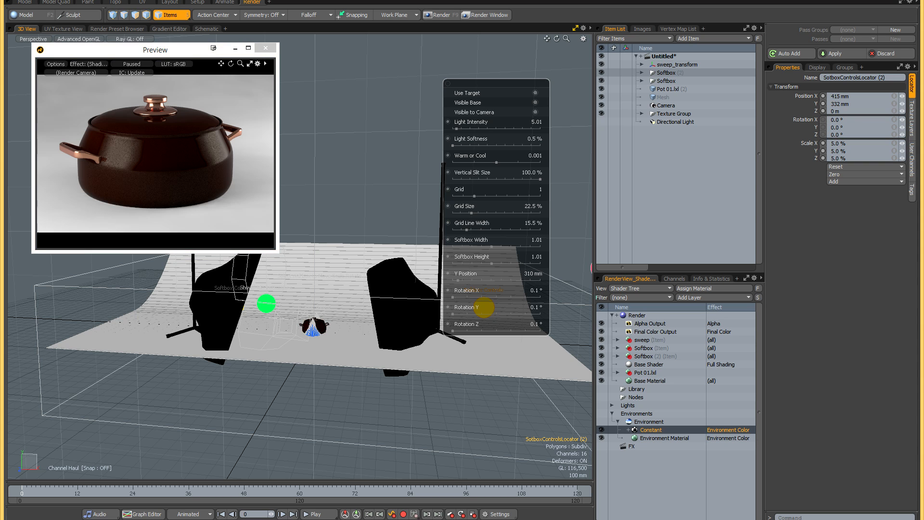
{"action": "key", "text": "F6"}
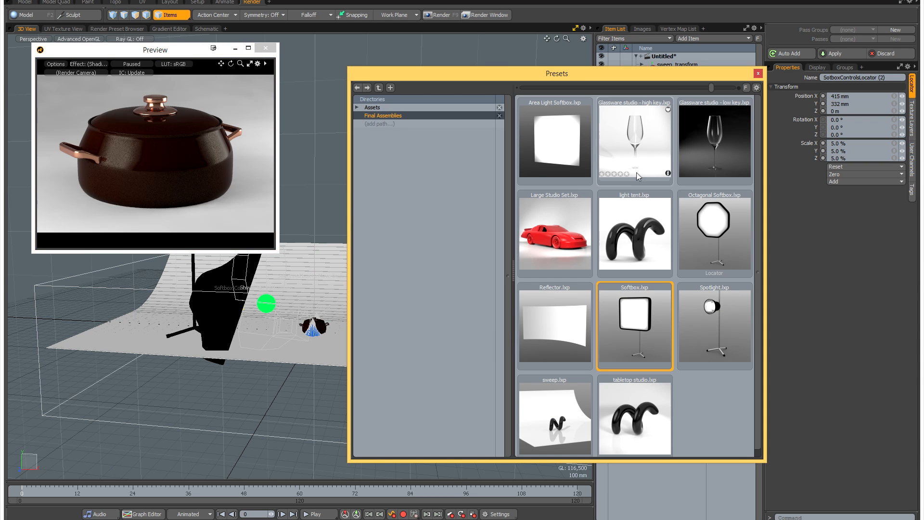
{"action": "double_click", "coordinate": [707, 325]}
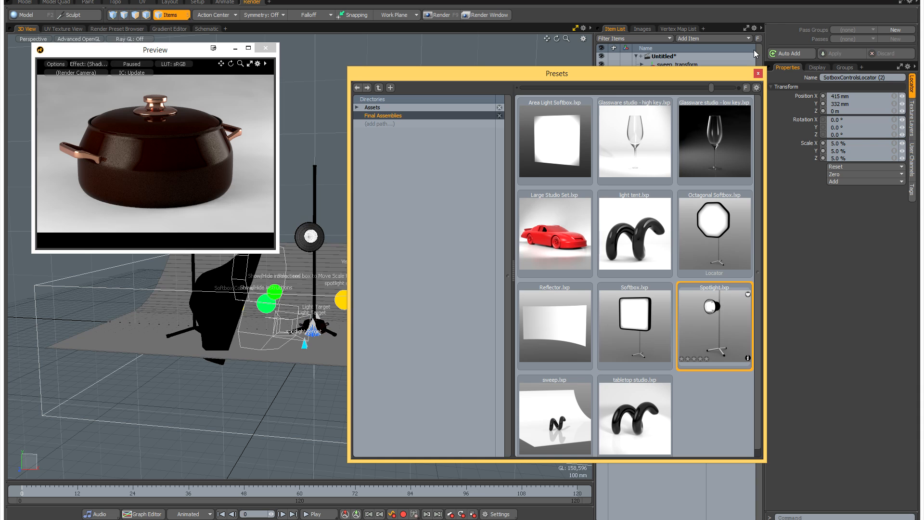
{"action": "left_click", "coordinate": [759, 73]}
- Switch the viewport to wireframe and move the spotlight's target behind the pot to about X -5 mm, Z -810 mm
{"action": "left_click_drag", "start_coordinate": [407, 279], "coordinate": [403, 290], "text": "alt"}
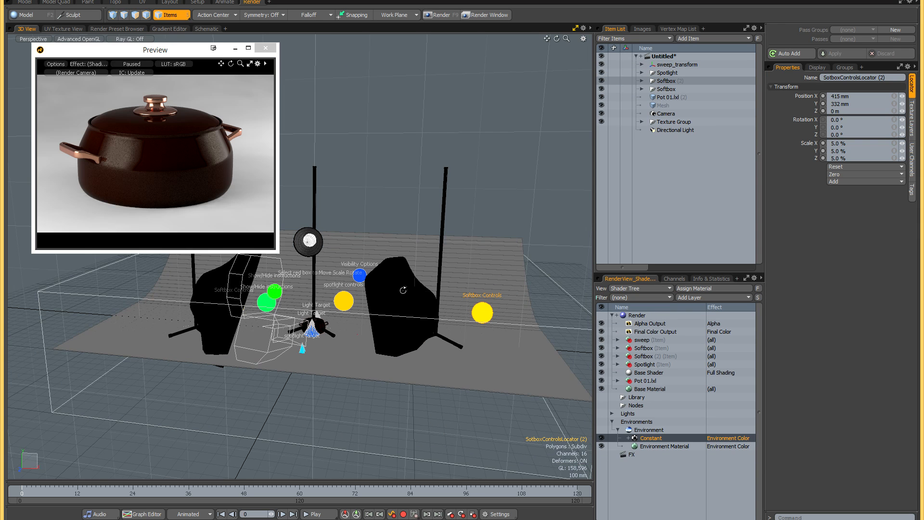
{"action": "key", "text": "ctrl+2"}
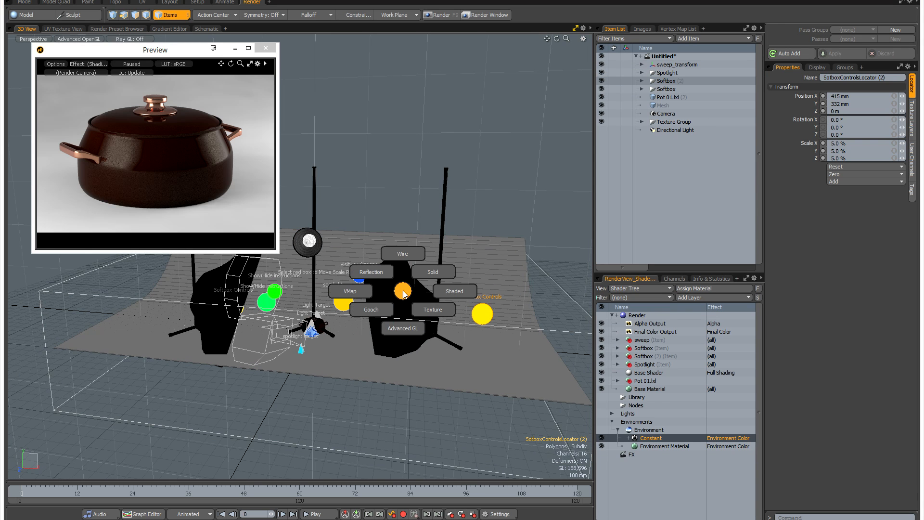
{"action": "left_click", "coordinate": [396, 257]}
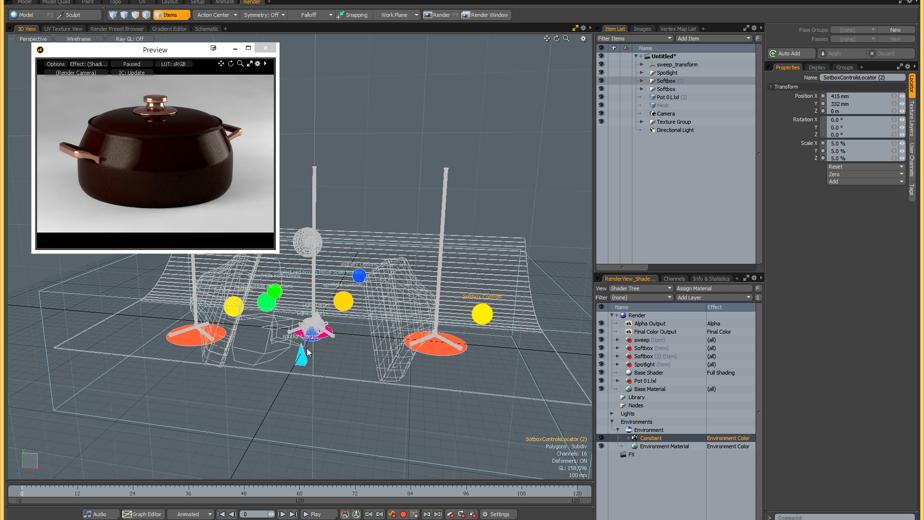
{"action": "left_click", "coordinate": [304, 355]}
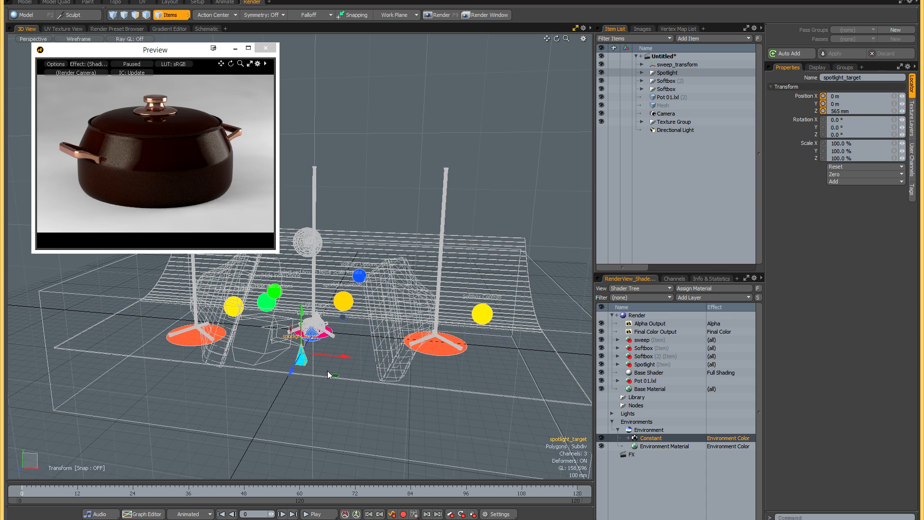
{"action": "left_click_drag", "start_coordinate": [334, 376], "coordinate": [350, 303]}
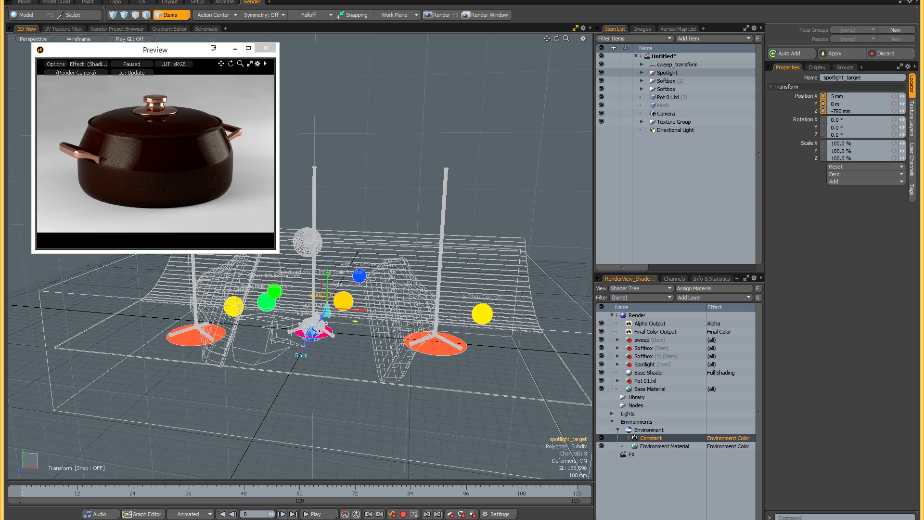
- Move the spotlight's base to about X 780 mm, Z 235 mm and restore Advanced OpenGL shading in the viewport
{"action": "left_click", "coordinate": [327, 339]}
{"action": "key", "text": "space"}
{"action": "key", "text": "y"}
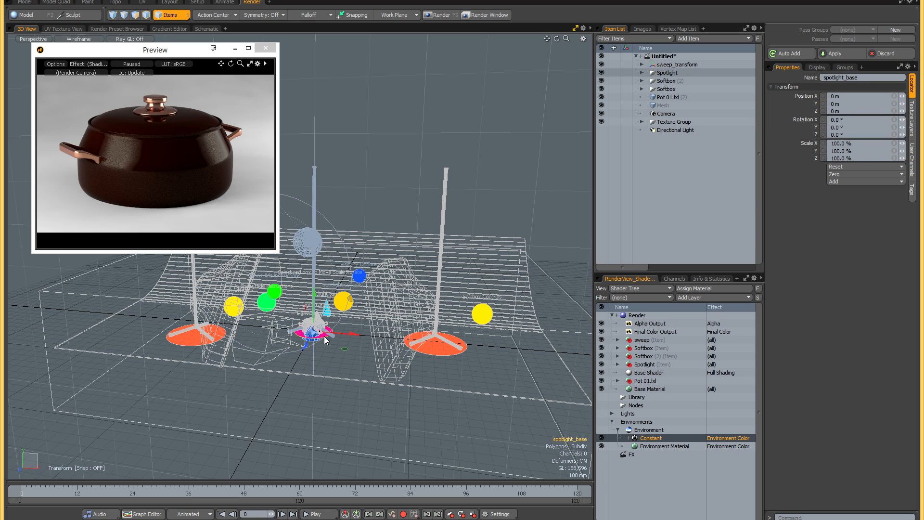
{"action": "left_click_drag", "start_coordinate": [347, 351], "coordinate": [430, 368]}
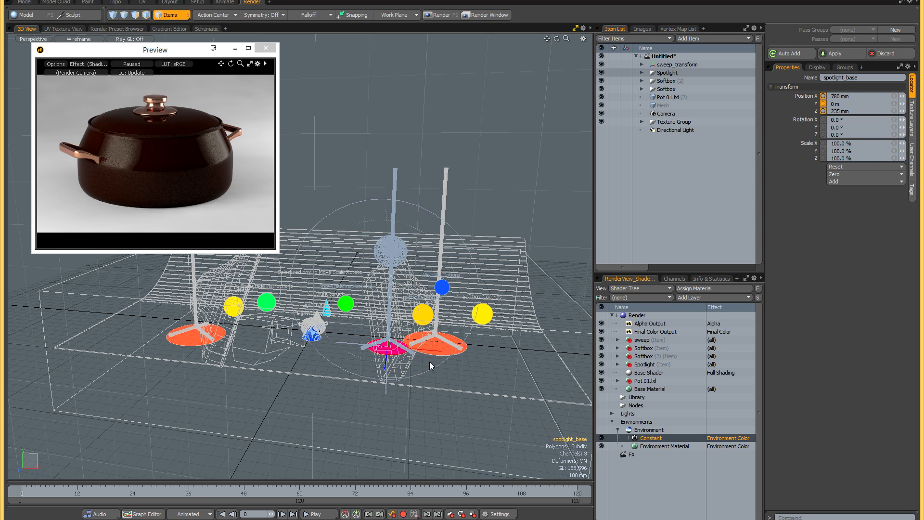
{"action": "key", "text": "ctrl+2"}
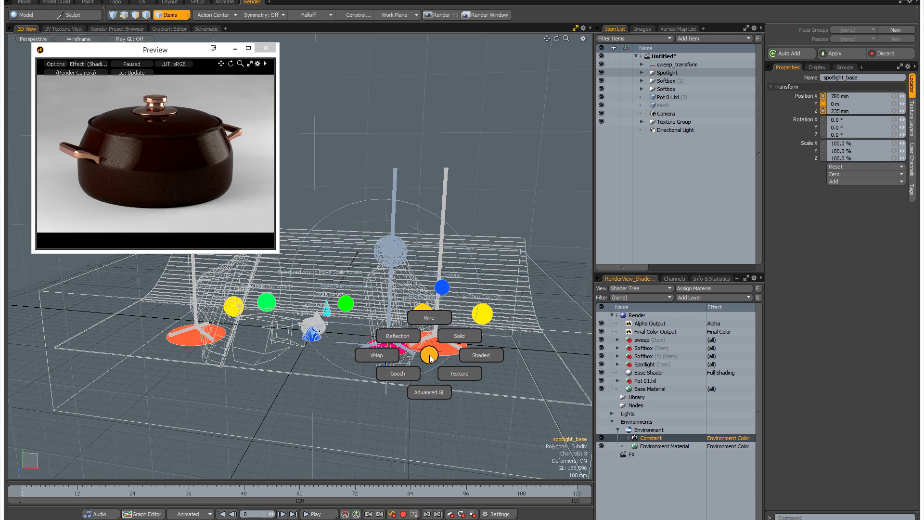
{"action": "left_click", "coordinate": [431, 391]}
- Turn on Use Target for the spotlight, resume the render preview, and set Spotlight Strength to 3.0 W/srm2
{"action": "left_click", "coordinate": [426, 319]}
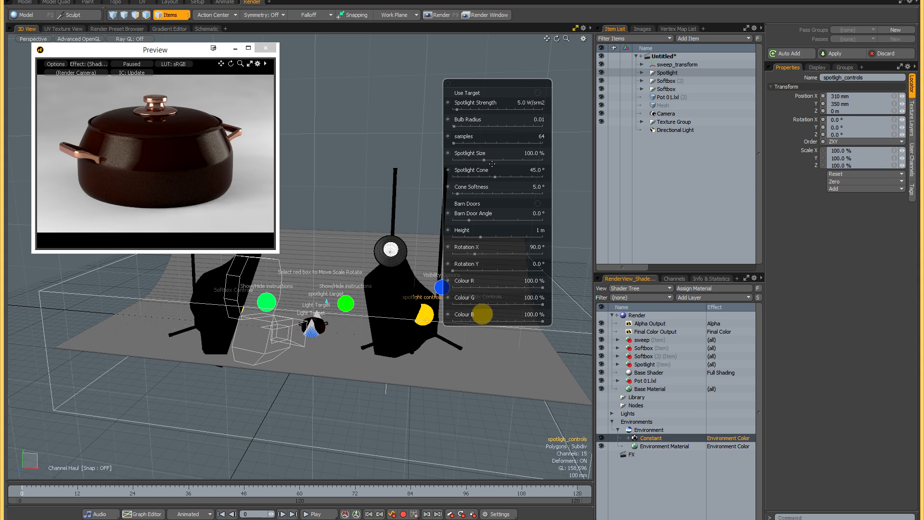
{"action": "left_click", "coordinate": [538, 94]}
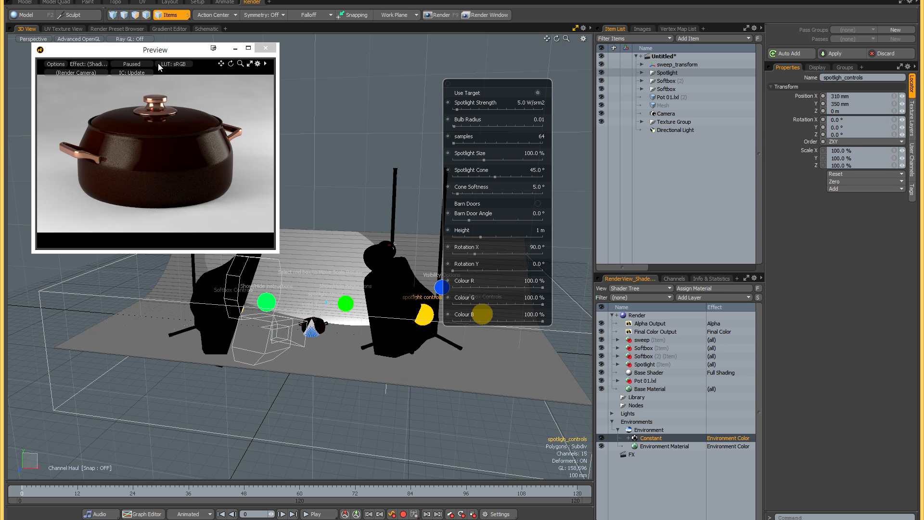
{"action": "left_click", "coordinate": [136, 64]}
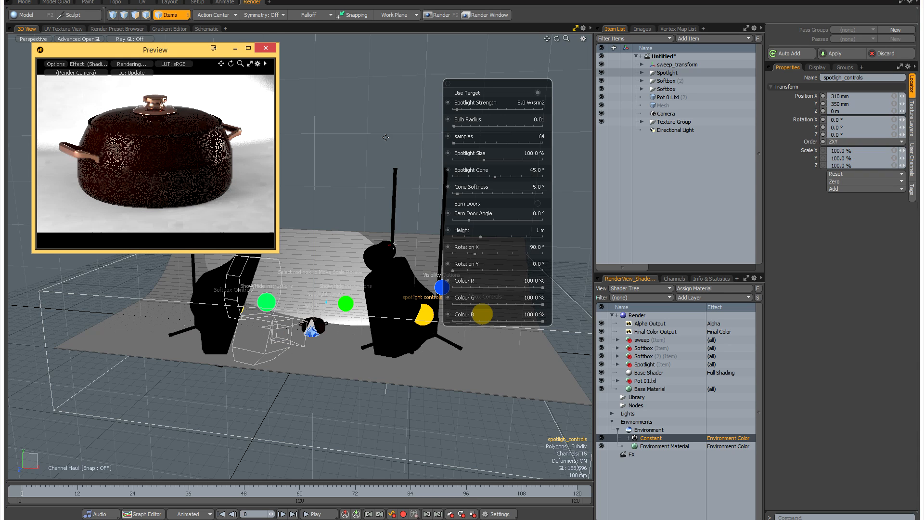
{"action": "left_click", "coordinate": [458, 114]}
{"action": "left_click_drag", "start_coordinate": [458, 113], "coordinate": [455, 113]}
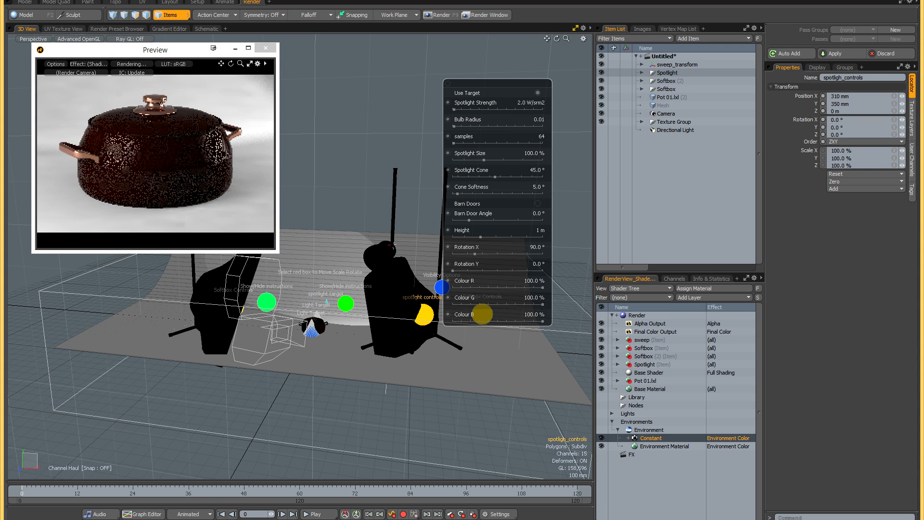
{"action": "left_click_drag", "start_coordinate": [454, 114], "coordinate": [456, 114]}
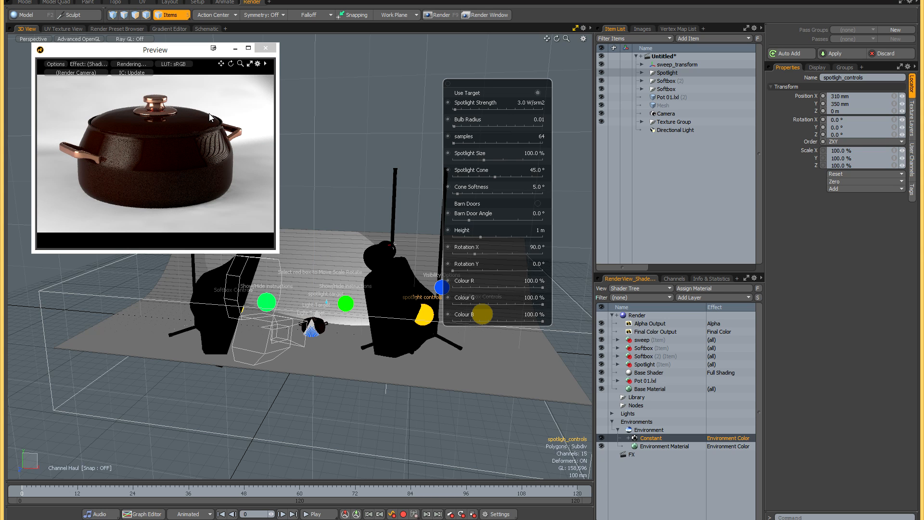
{"action": "key", "text": "space"}
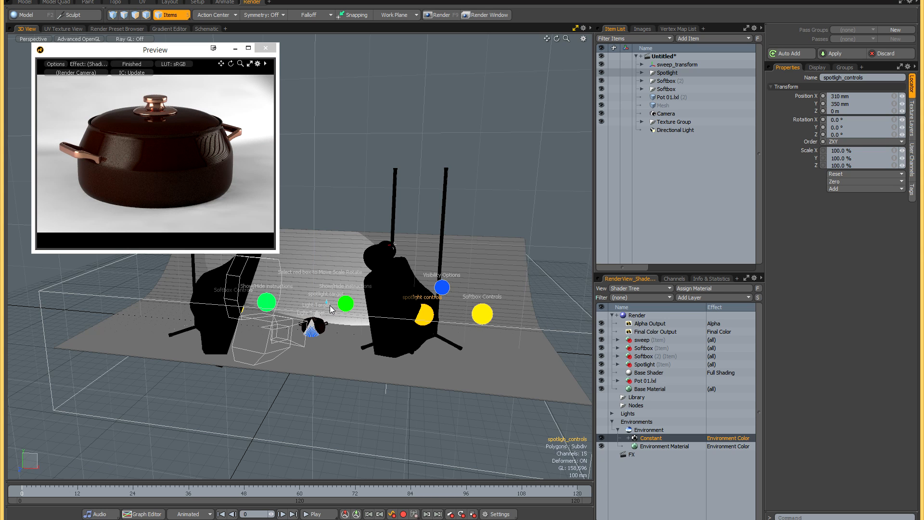
- Shift the spotlight's target sideways behind the pot to about X 150 mm
{"action": "left_click", "coordinate": [329, 308]}
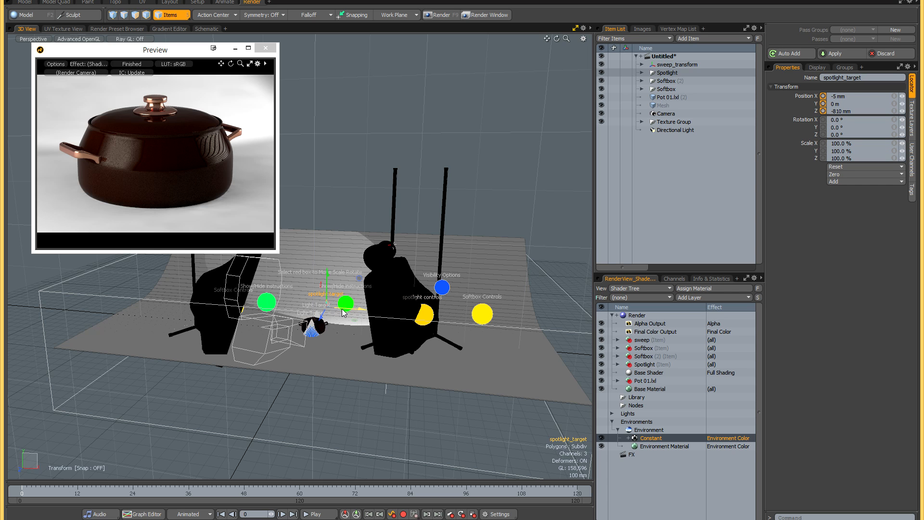
{"action": "key", "text": "y"}
{"action": "left_click_drag", "start_coordinate": [354, 308], "coordinate": [377, 310]}
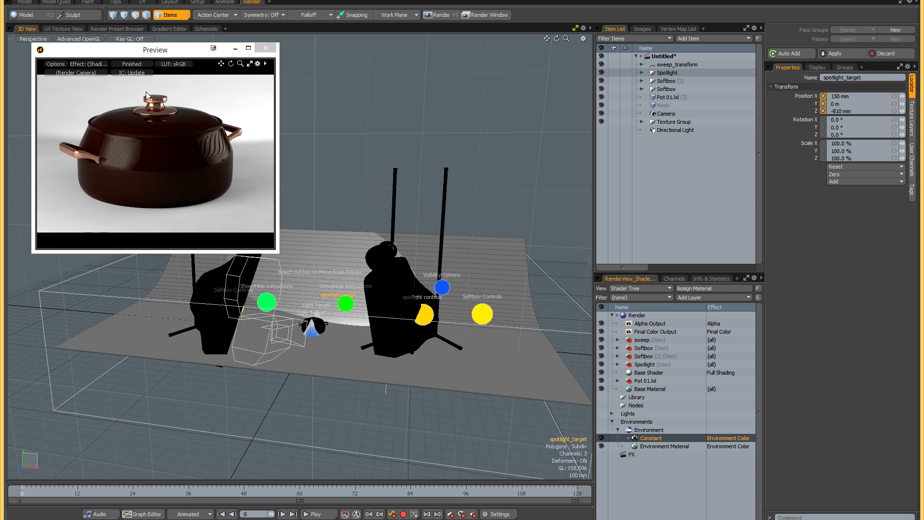
- Pause the render preview and load a second Spotlight preset into the scene
{"action": "left_click", "coordinate": [139, 66]}
{"action": "key", "text": "F6"}
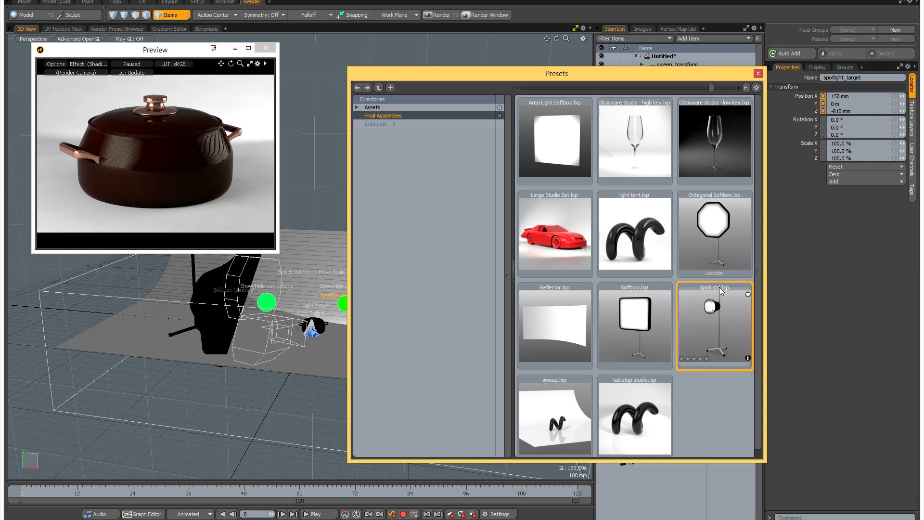
{"action": "left_click", "coordinate": [759, 73]}
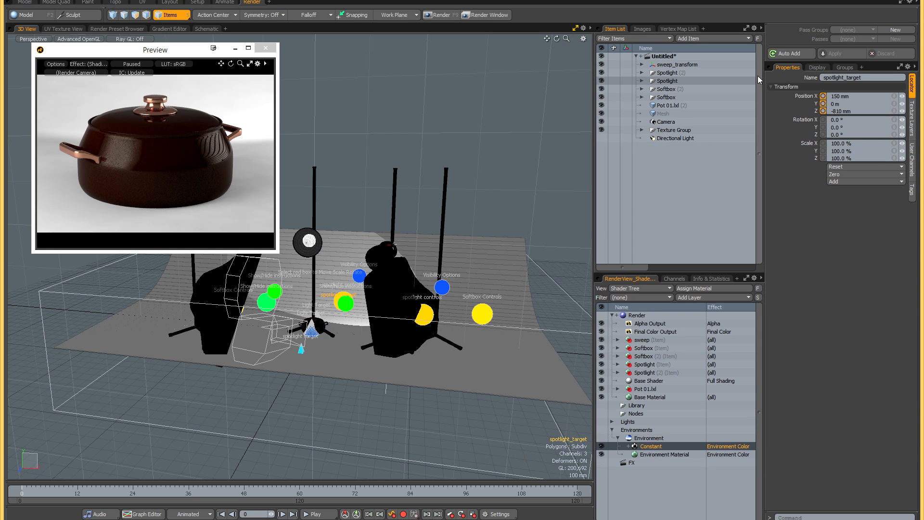
- In wireframe, move the second spotlight's base to about X 420 mm, Z 875 mm and bring its target to the pot
{"action": "key", "text": "ctrl+grave"}
{"action": "left_click", "coordinate": [355, 311]}
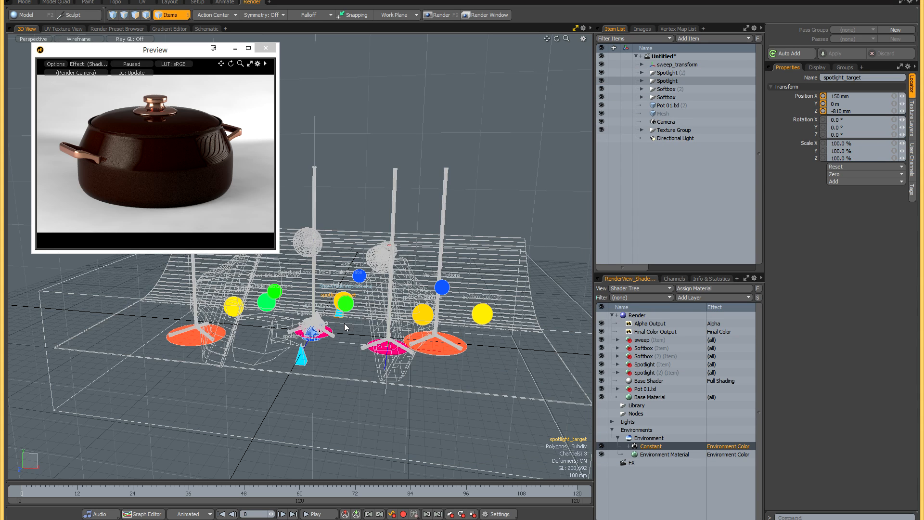
{"action": "left_click", "coordinate": [326, 340]}
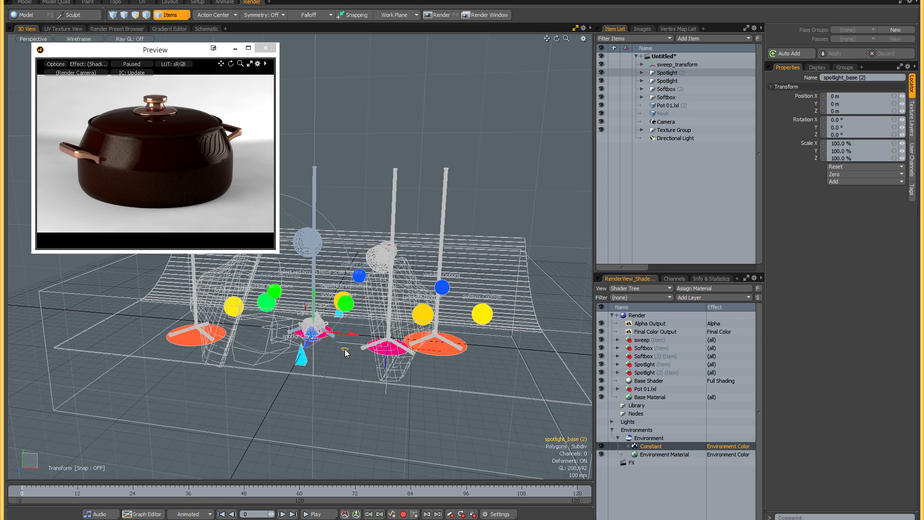
{"action": "left_click_drag", "start_coordinate": [345, 351], "coordinate": [383, 399]}
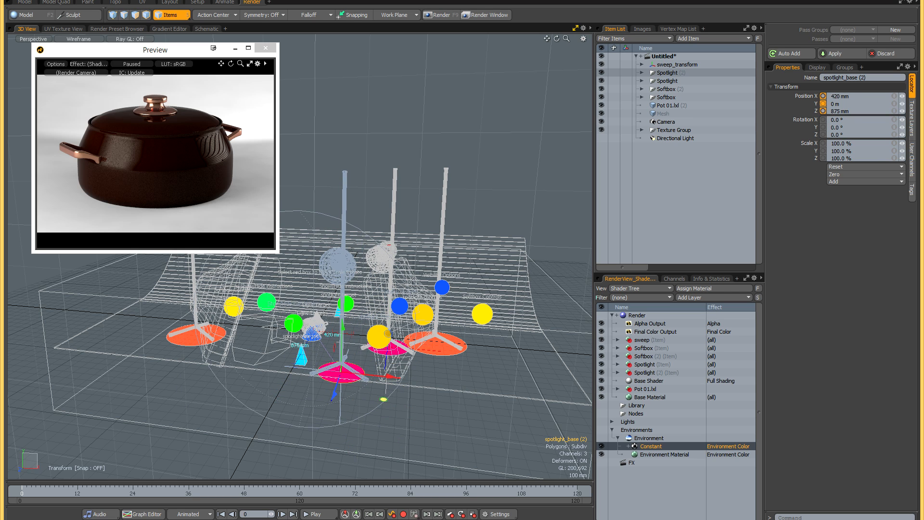
{"action": "left_click", "coordinate": [303, 360]}
{"action": "left_click_drag", "start_coordinate": [303, 360], "coordinate": [363, 332]}
{"action": "key", "text": "q"}
- Turn on Use Target for the second spotlight and resume the render preview
{"action": "left_click", "coordinate": [397, 315]}
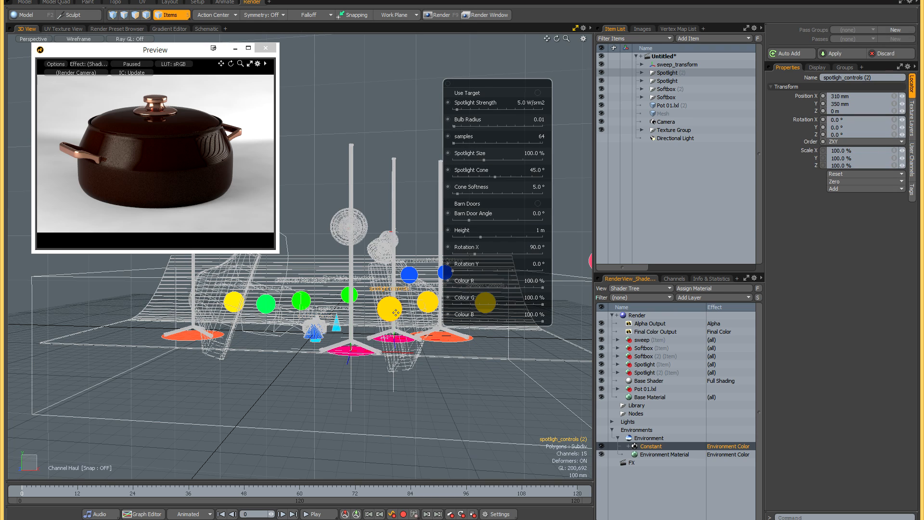
{"action": "left_click", "coordinate": [537, 92]}
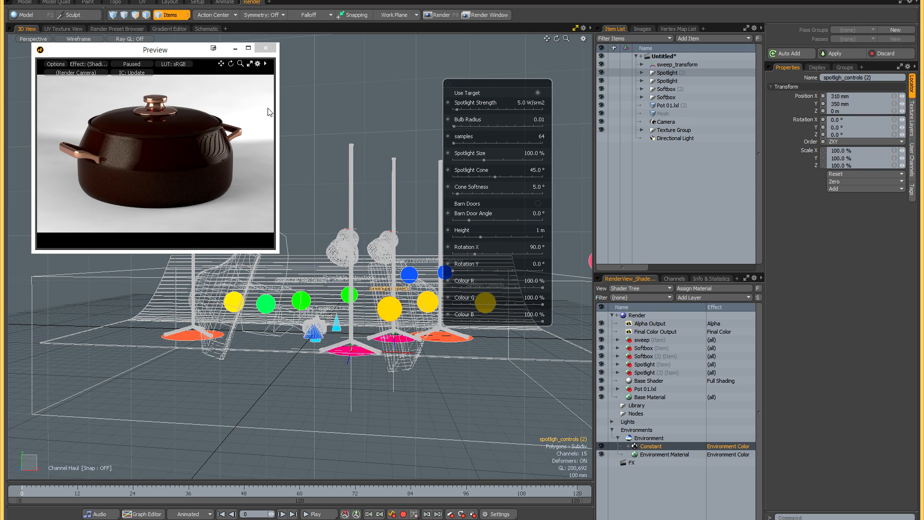
{"action": "left_click", "coordinate": [139, 65]}
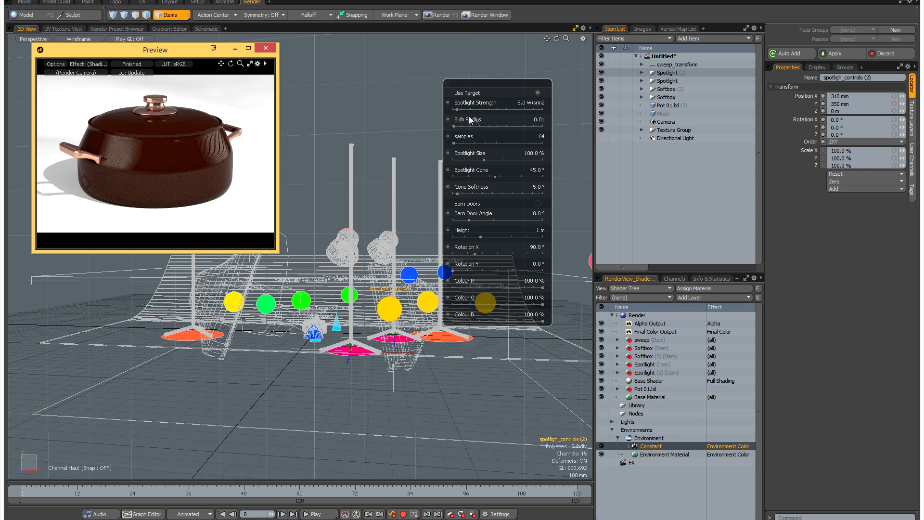
- Set the second spotlight's Height to 550 mm and its Spotlight Size to 65%
{"action": "left_click_drag", "start_coordinate": [481, 236], "coordinate": [466, 236]}
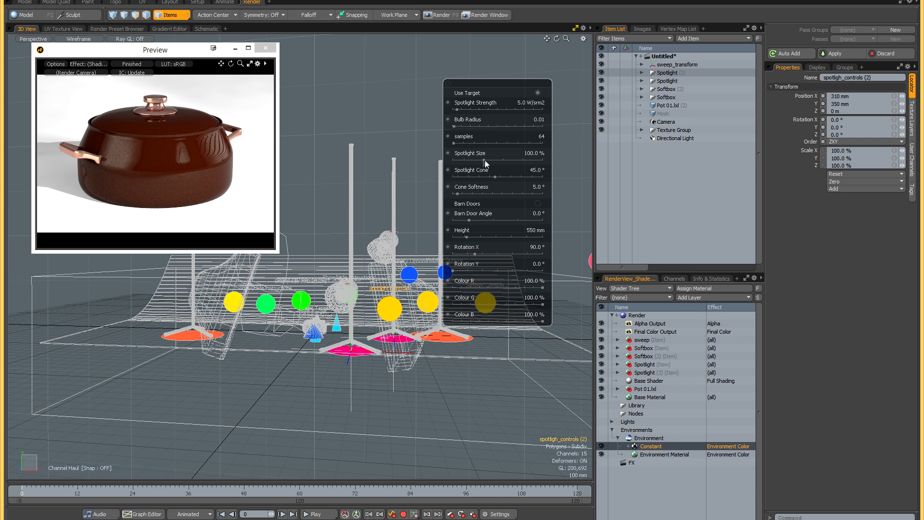
{"action": "mouse_move", "coordinate": [484, 159]}
{"action": "left_mouse_down"}
{"action": "mouse_move", "coordinate": [462, 160]}
{"action": "mouse_move", "coordinate": [486, 160]}
{"action": "left_mouse_up"}
{"action": "left_click_drag", "start_coordinate": [487, 160], "coordinate": [480, 160]}
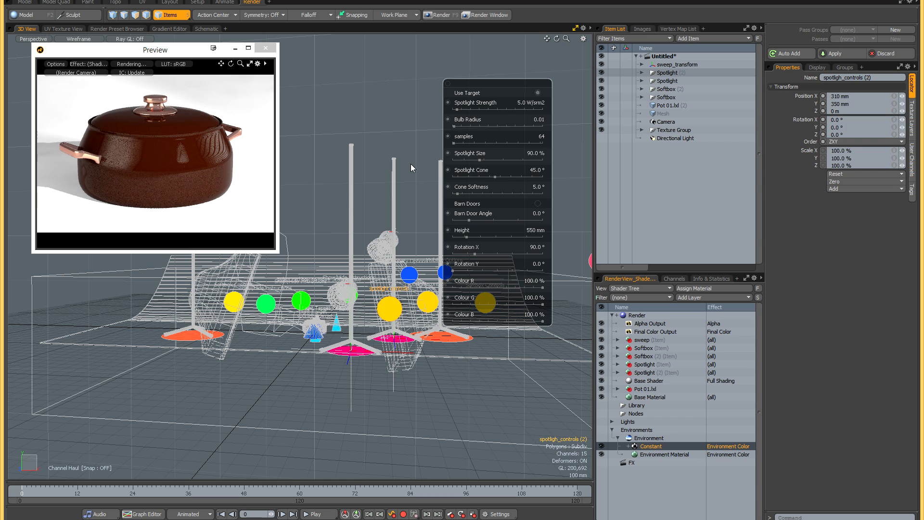
{"action": "left_click_drag", "start_coordinate": [481, 160], "coordinate": [470, 160]}
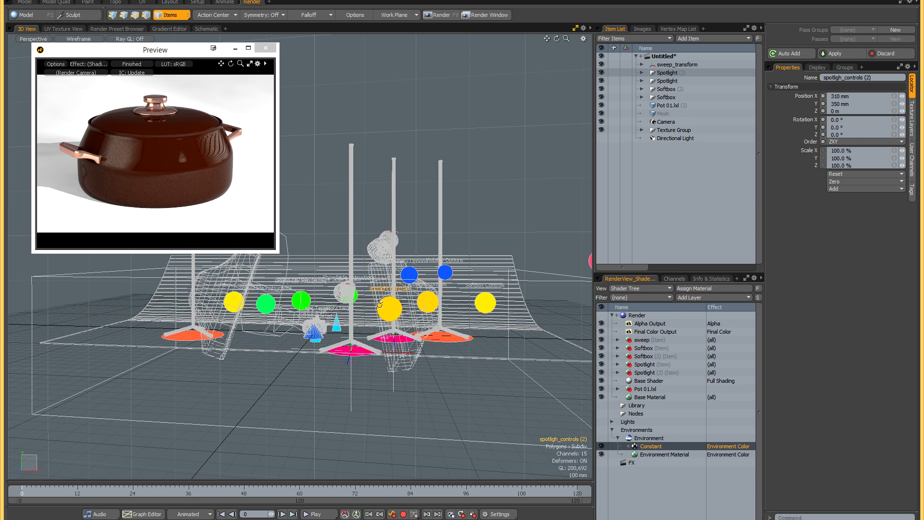
- Turn off the Diffuser in the second spotlight's visibility options
{"action": "left_click", "coordinate": [409, 275]}
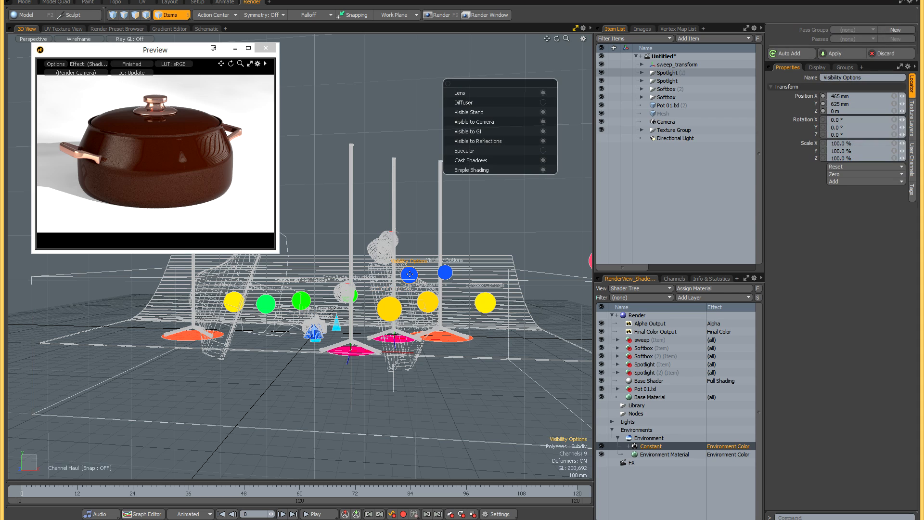
{"action": "left_click", "coordinate": [542, 102]}
{"action": "key", "text": "space"}
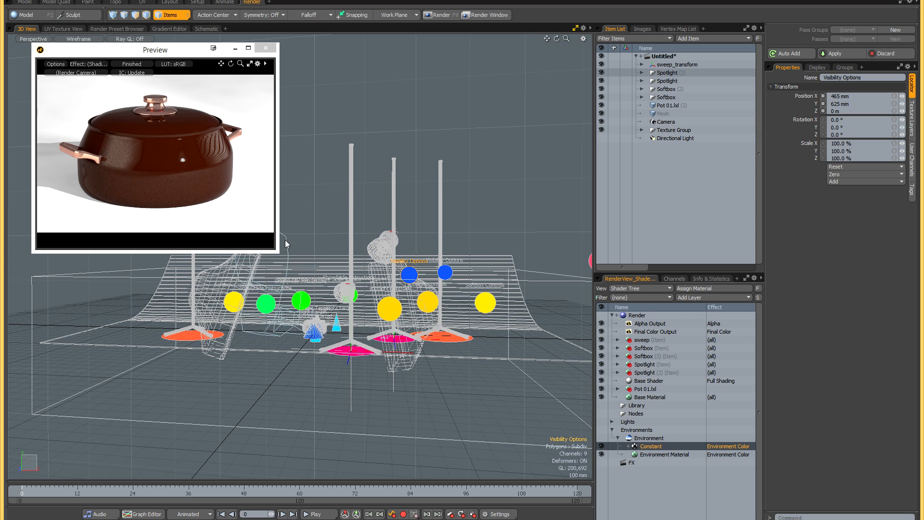
- Set the second spotlight's Bulb Radius to 0.365
{"action": "left_click", "coordinate": [386, 307]}
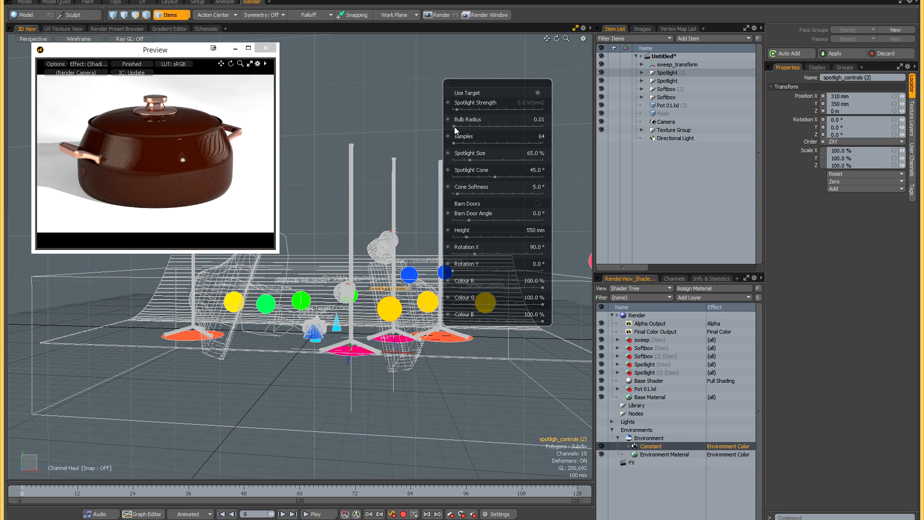
{"action": "left_click_drag", "start_coordinate": [456, 127], "coordinate": [518, 127]}
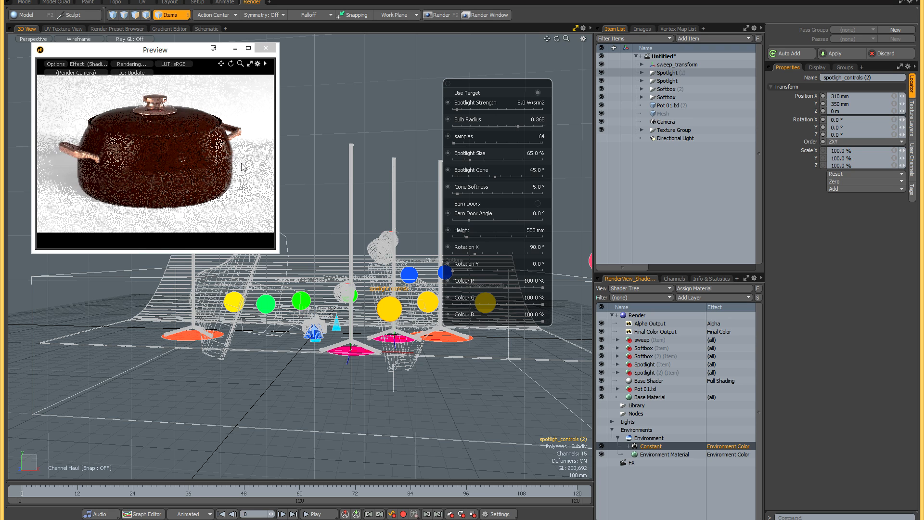
{"action": "key", "text": "space"}
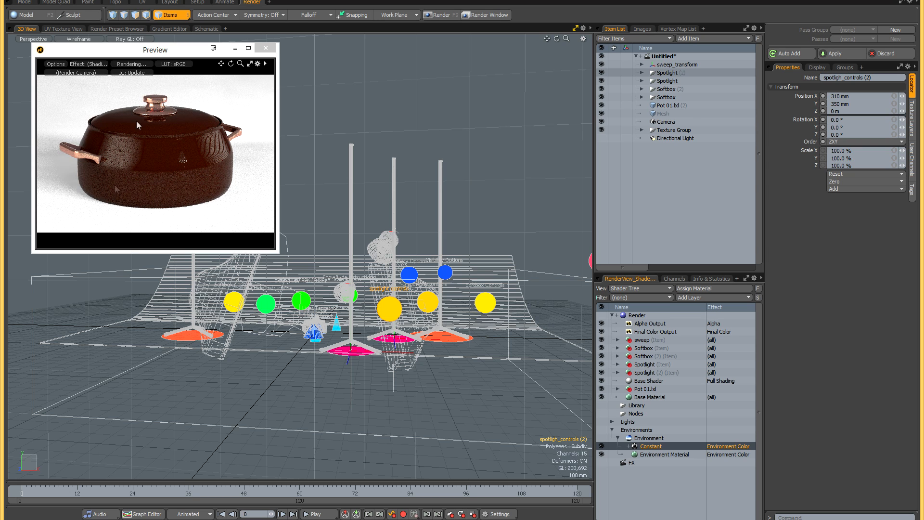
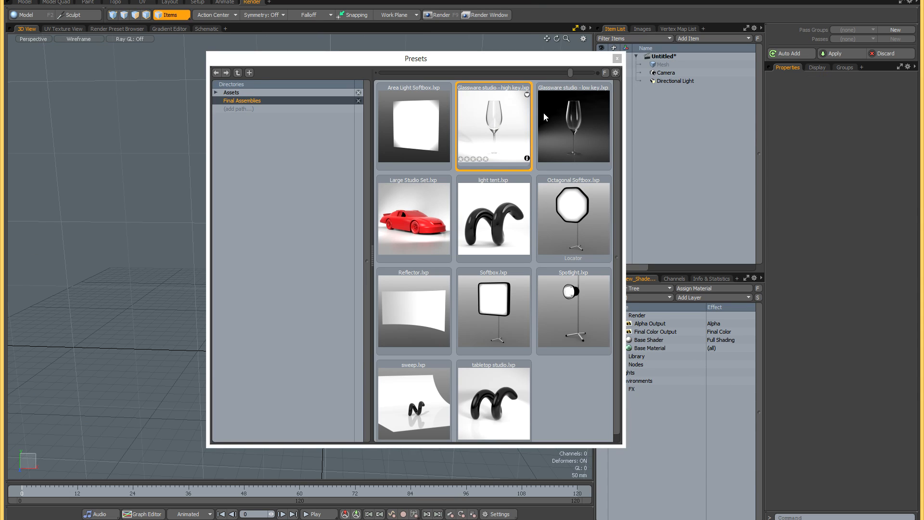
- Load the Glassware studio - high key assembly preset into the empty scene and inspect its light, reflector and sweep layout
{"action": "double_click", "coordinate": [500, 129]}
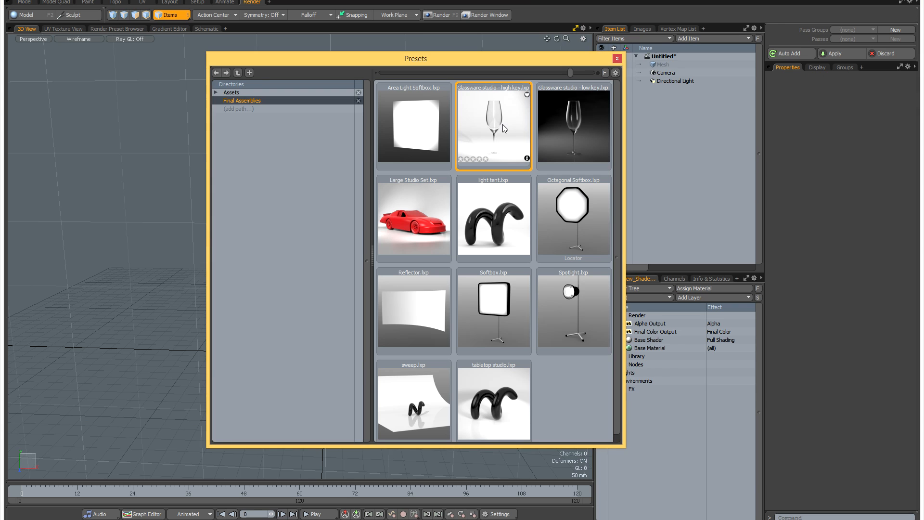
{"action": "left_click", "coordinate": [616, 58]}
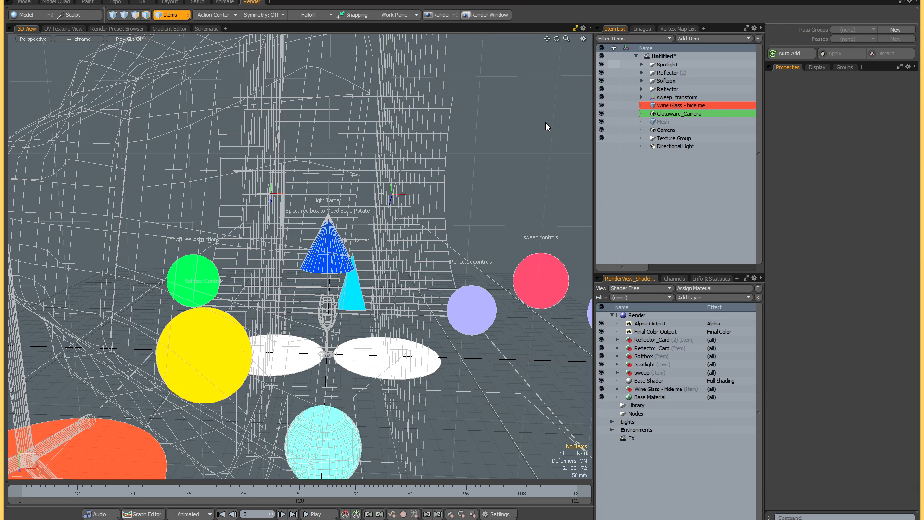
{"action": "mouse_move", "coordinate": [339, 243]}
{"action": "left_mouse_down", "text": "alt"}
{"action": "mouse_move", "coordinate": [332, 256]}
{"action": "mouse_move", "coordinate": [331, 238]}
{"action": "mouse_move", "coordinate": [353, 269]}
{"action": "mouse_move", "coordinate": [354, 243]}
{"action": "left_mouse_up", "text": "alt"}
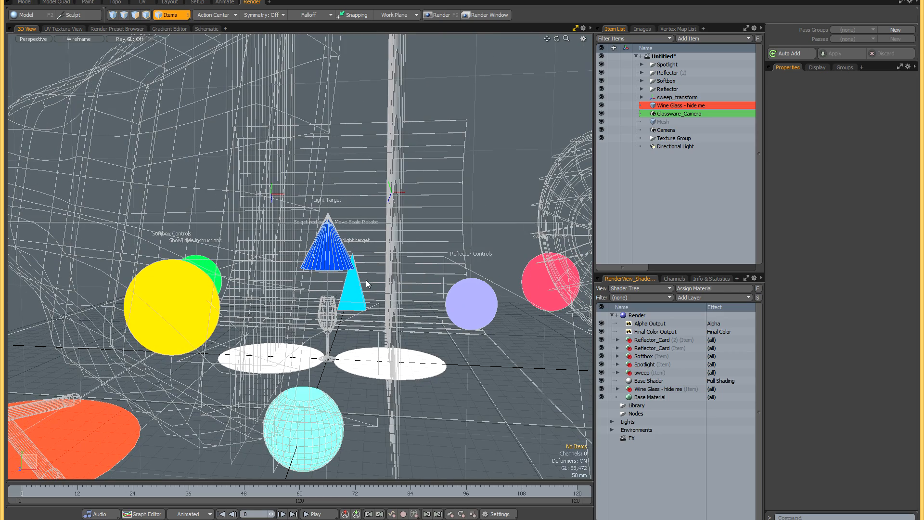
{"action": "scroll", "coordinate": [335, 318], "scroll_direction": "up", "scroll_amount": 3}
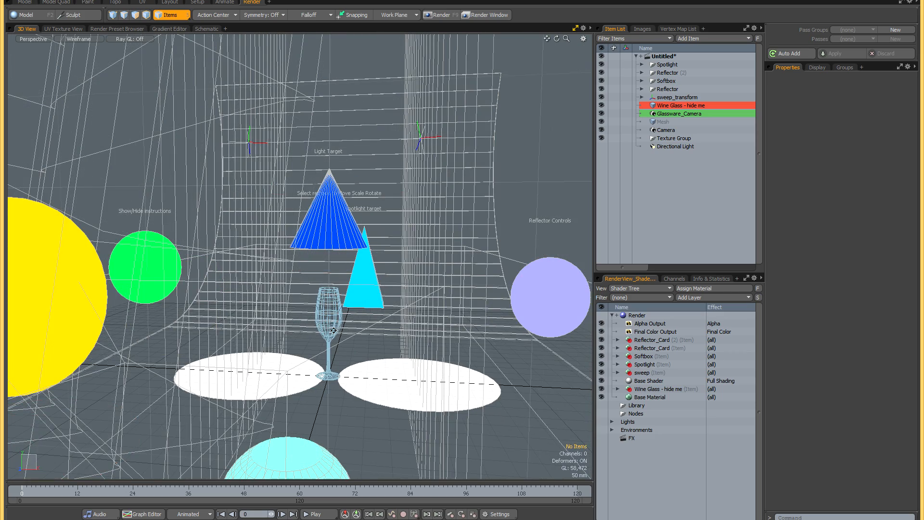
{"action": "left_click_drag", "start_coordinate": [334, 314], "coordinate": [349, 334], "text": "alt+shift"}
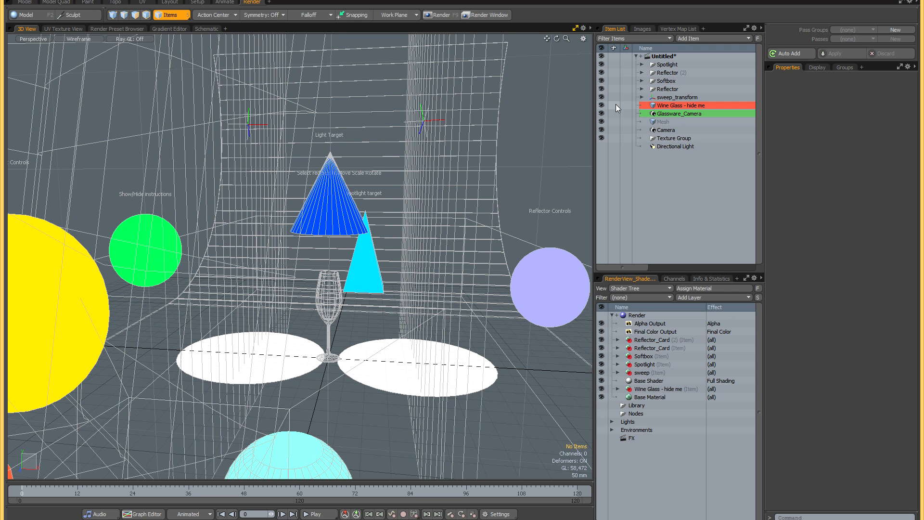
{"action": "left_click_drag", "start_coordinate": [355, 317], "coordinate": [353, 306], "text": "alt"}
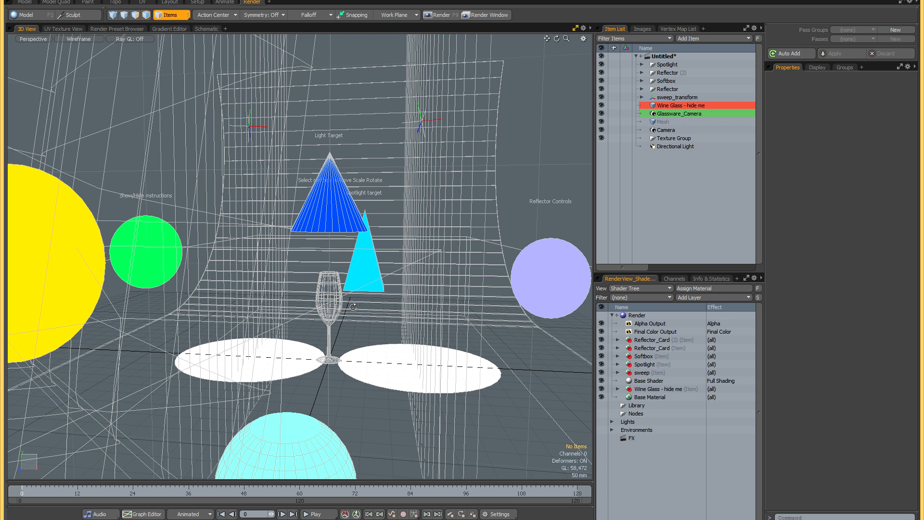
- Check the high-key glassware studio in a floating render preview placed over the 3D view
{"action": "key", "text": "F6"}
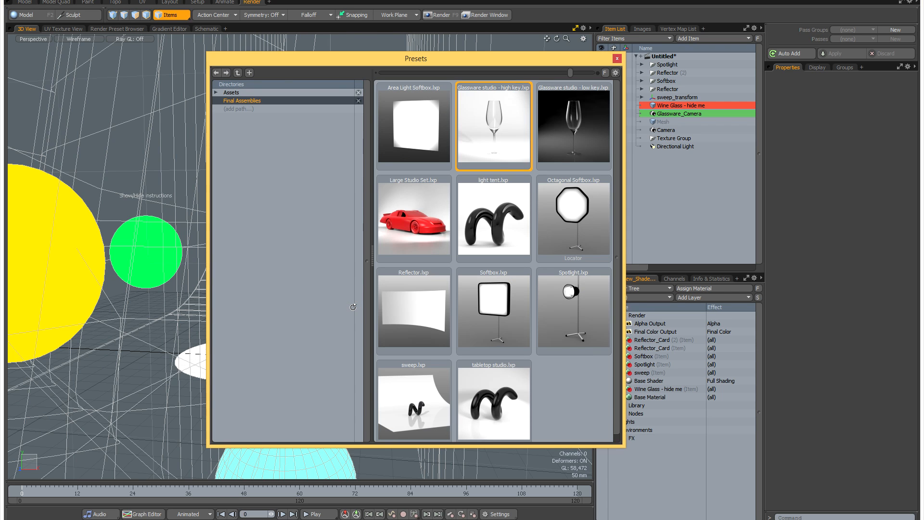
{"action": "key", "text": "F6"}
{"action": "key", "text": "F8"}
{"action": "left_click_drag", "start_coordinate": [170, 54], "coordinate": [219, 66]}
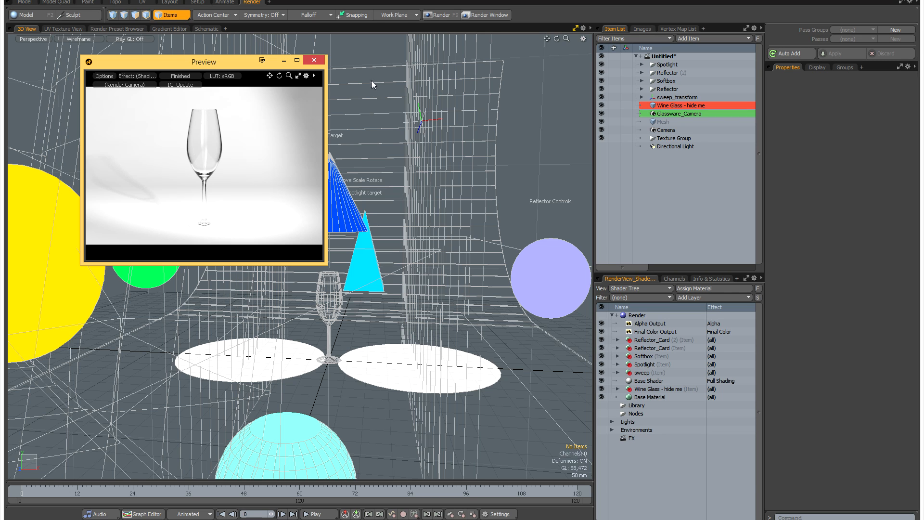
- Close the render preview and close the high-key glassware scene without saving it
{"action": "left_click", "coordinate": [322, 62]}
{"action": "left_click", "coordinate": [484, 150]}
{"action": "key", "text": "y"}
{"action": "key", "text": "ctrl+w"}
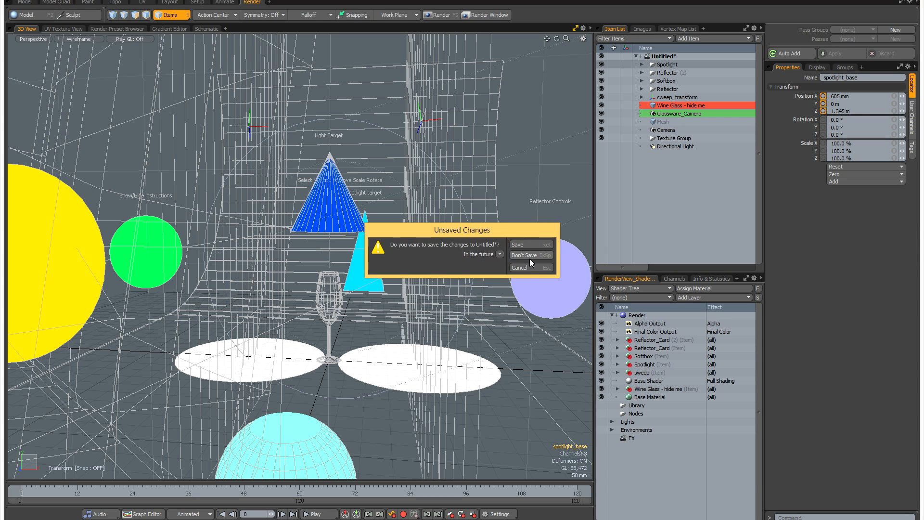
{"action": "left_click", "coordinate": [529, 259]}
- Load the Glassware studio - low key assembly preset into the empty scene and open its render preview
{"action": "left_click", "coordinate": [601, 80]}
{"action": "key", "text": "F6"}
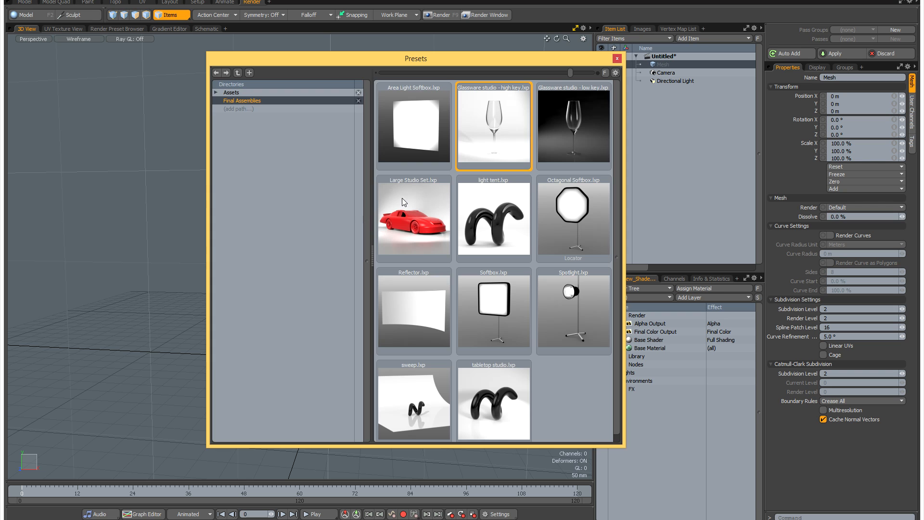
{"action": "left_click", "coordinate": [618, 58]}
{"action": "mouse_move", "coordinate": [334, 250]}
{"action": "left_mouse_down", "text": "alt"}
{"action": "mouse_move", "coordinate": [315, 260]}
{"action": "mouse_move", "coordinate": [356, 248]}
{"action": "mouse_move", "coordinate": [349, 248]}
{"action": "left_mouse_up", "text": "alt"}
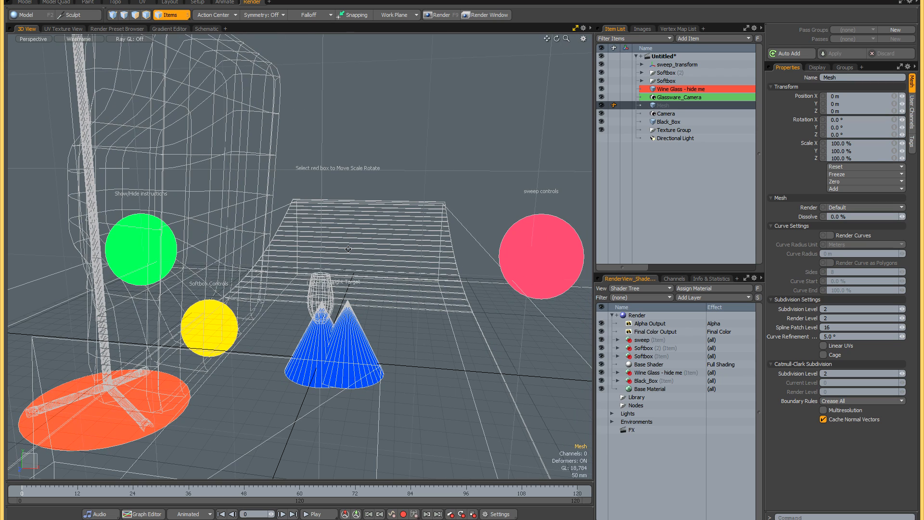
{"action": "scroll", "coordinate": [349, 249], "scroll_direction": "down", "scroll_amount": 3}
{"action": "scroll", "coordinate": [348, 249], "scroll_direction": "down", "scroll_amount": 3}
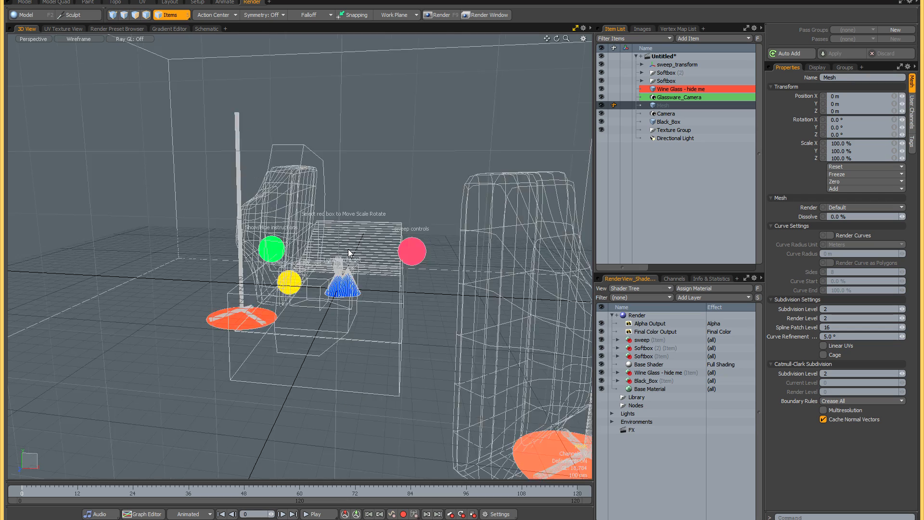
{"action": "scroll", "coordinate": [348, 250], "scroll_direction": "up", "scroll_amount": 3}
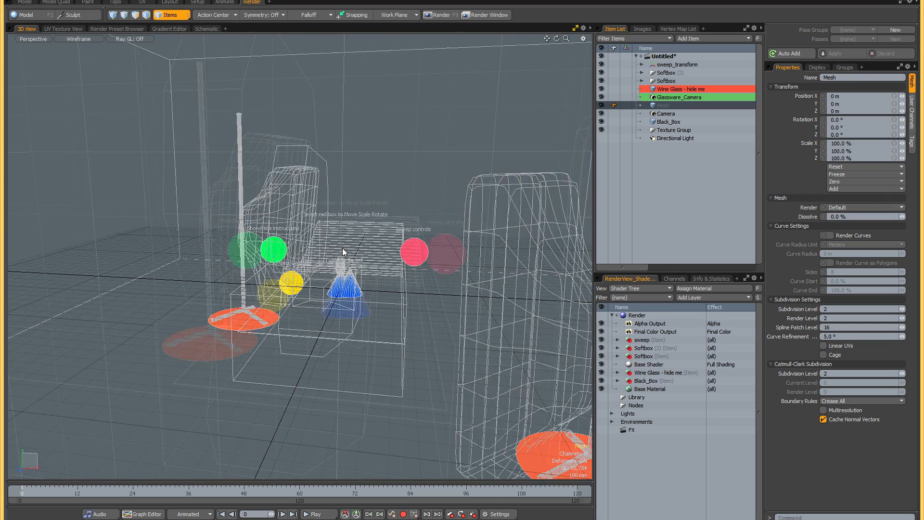
{"action": "scroll", "coordinate": [339, 251], "scroll_direction": "up", "scroll_amount": 3}
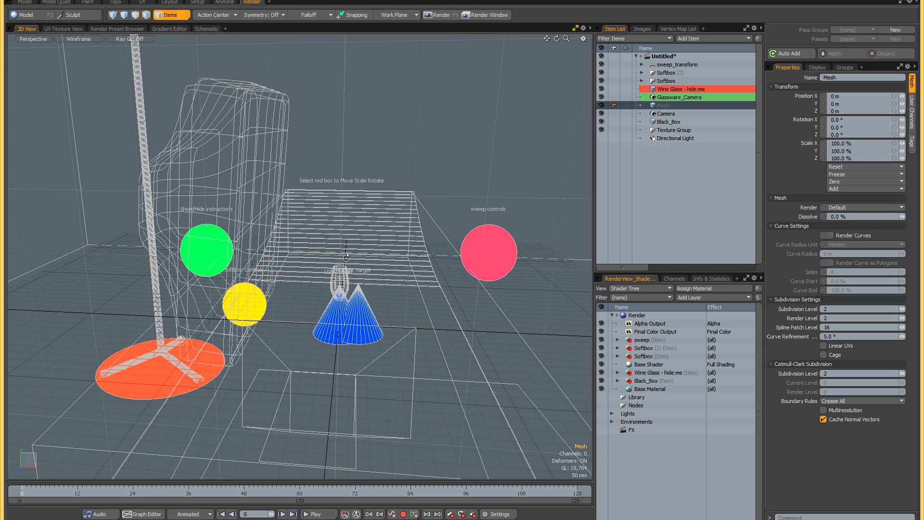
{"action": "key", "text": "F8"}
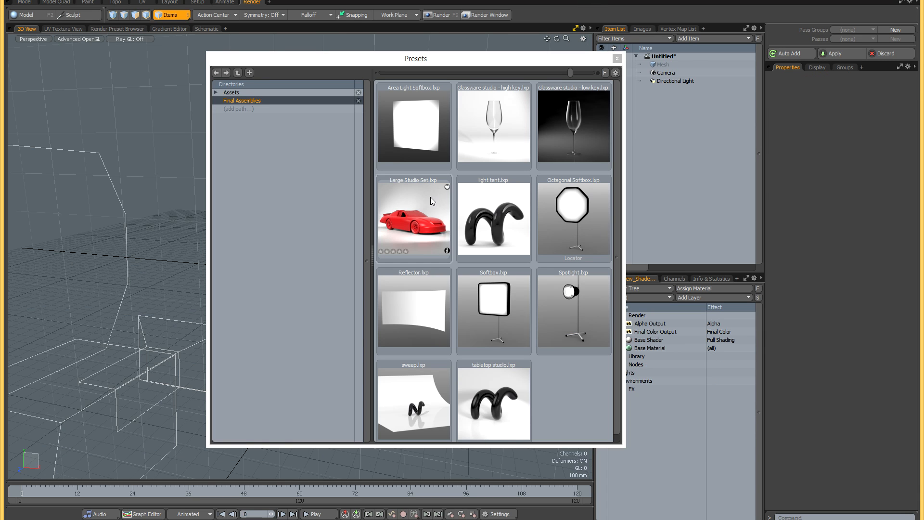
- Load the light tent assembly preset into the empty scene and open its render preview
{"action": "double_click", "coordinate": [499, 226]}
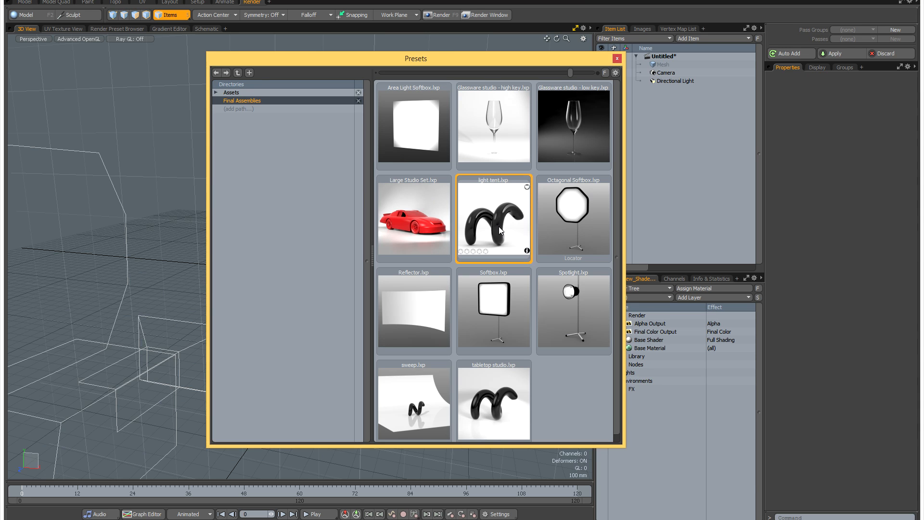
{"action": "left_click", "coordinate": [616, 58]}
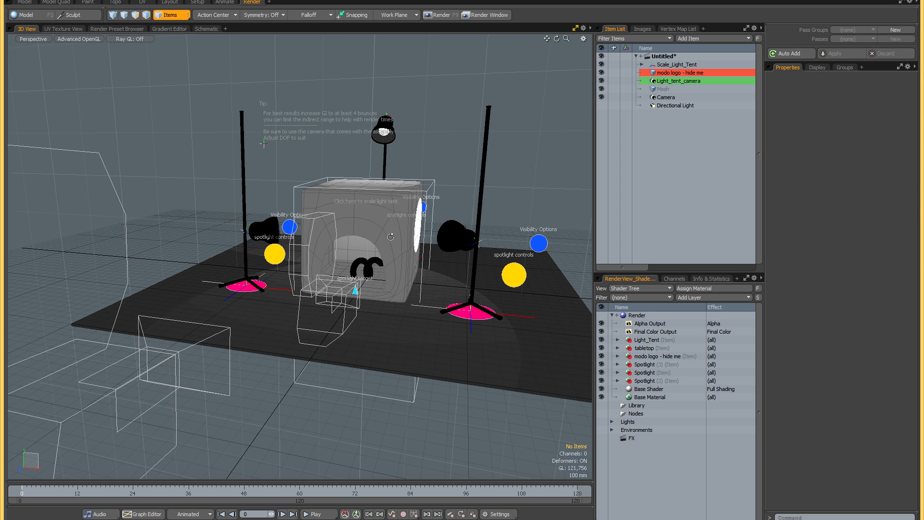
{"action": "left_click_drag", "start_coordinate": [371, 242], "coordinate": [412, 153], "text": "alt"}
{"action": "scroll", "coordinate": [371, 247], "scroll_direction": "up", "scroll_amount": 4}
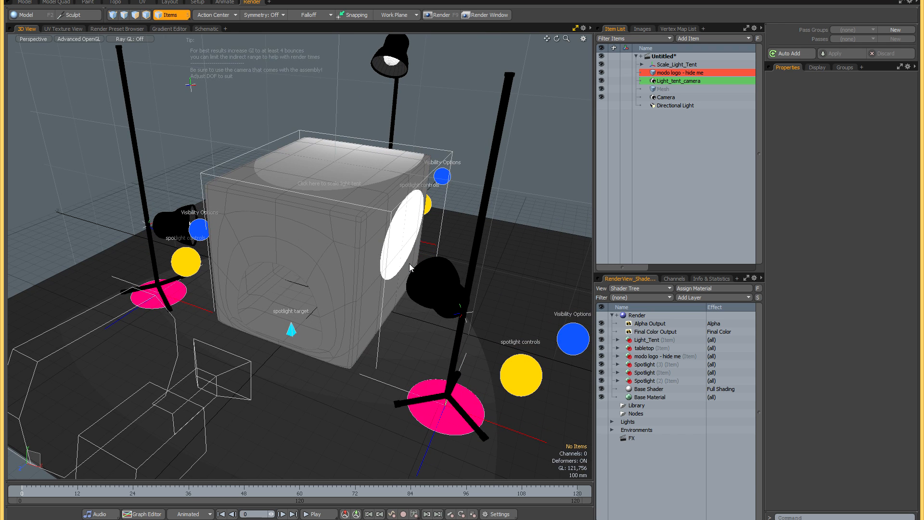
{"action": "left_click_drag", "start_coordinate": [392, 243], "coordinate": [395, 239], "text": "alt"}
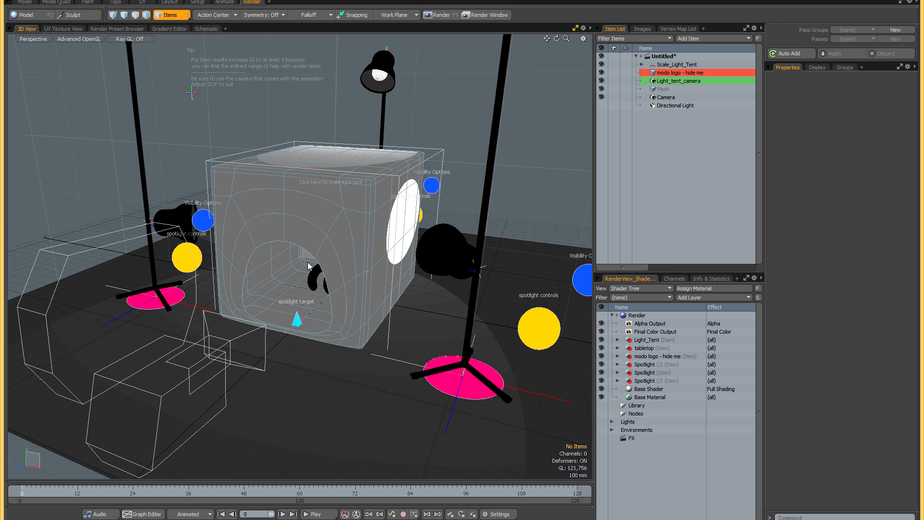
{"action": "key", "text": "F8"}
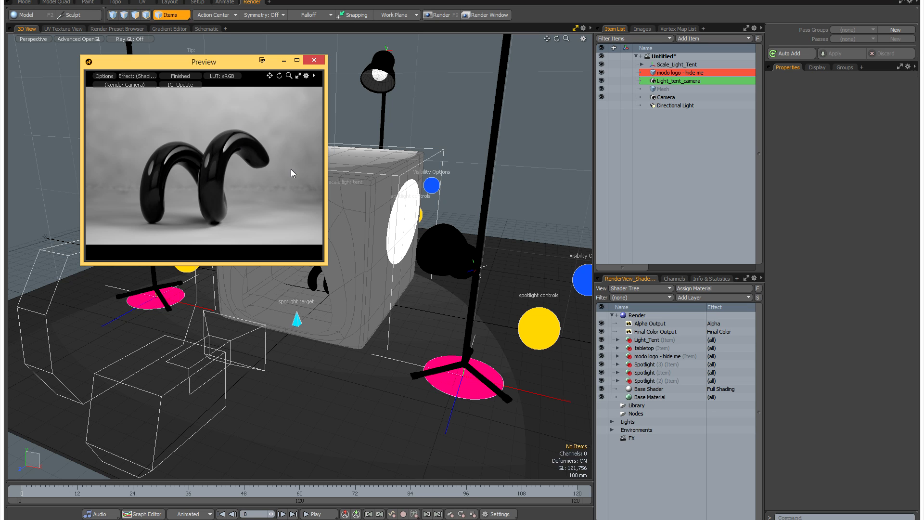
- Set the render's global illumination Indirect Bounces to 4
{"action": "left_click", "coordinate": [638, 316]}
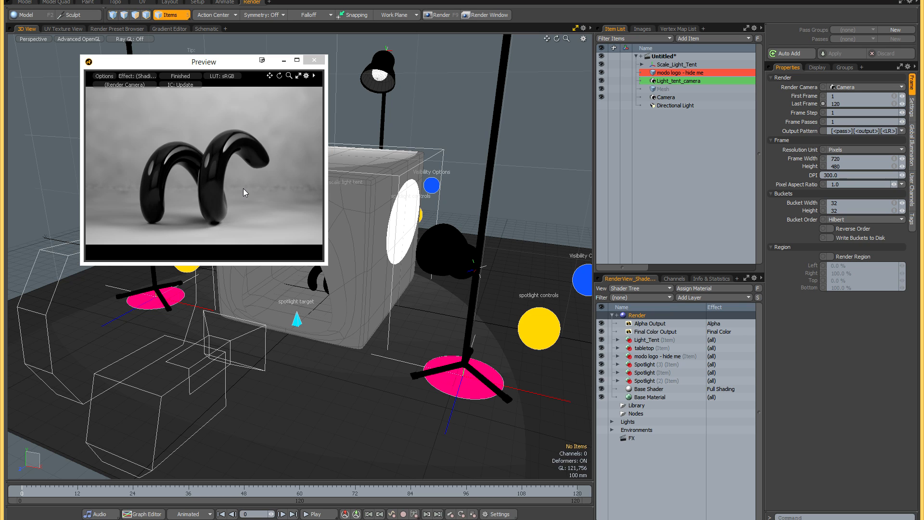
{"action": "left_click", "coordinate": [911, 151]}
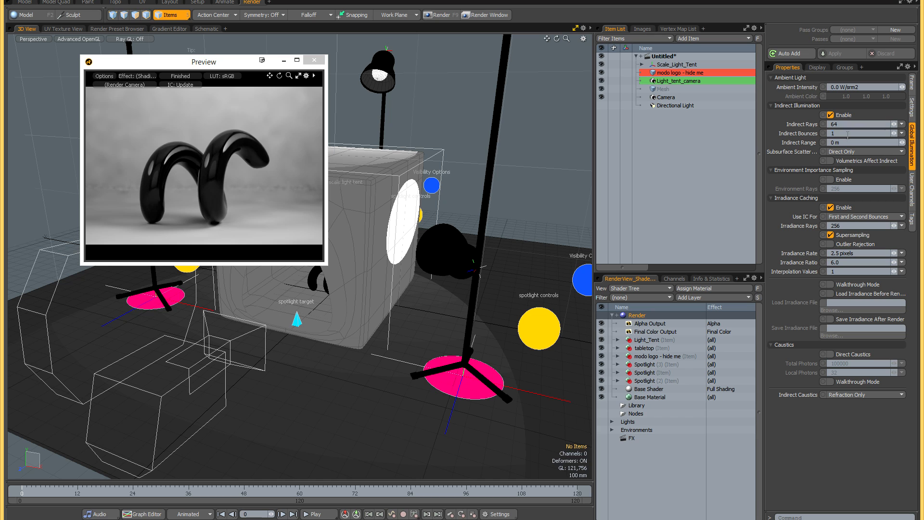
{"action": "key", "text": "Return"}
- Set the preview quality to Extended Refinement Passes and reopen the preview to check the light tent render
{"action": "left_click", "coordinate": [95, 76]}
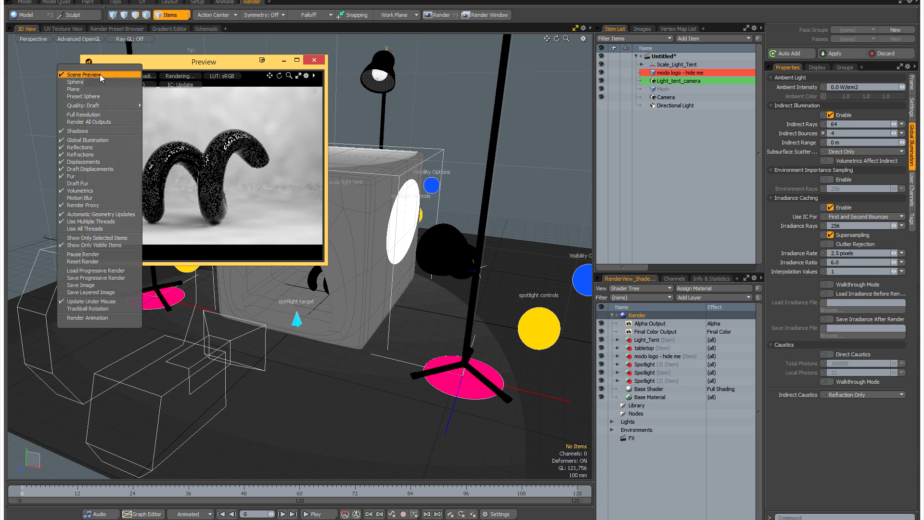
{"action": "mouse_move", "coordinate": [114, 105]}
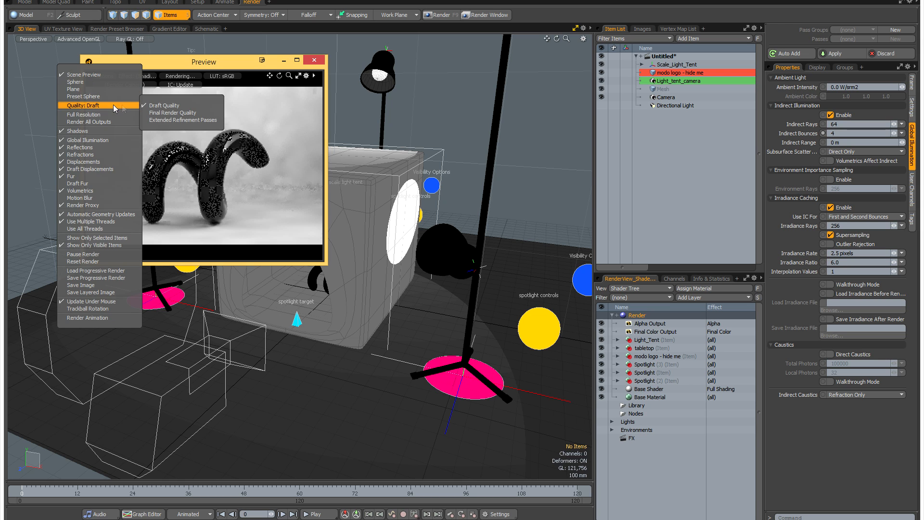
{"action": "left_click", "coordinate": [167, 119]}
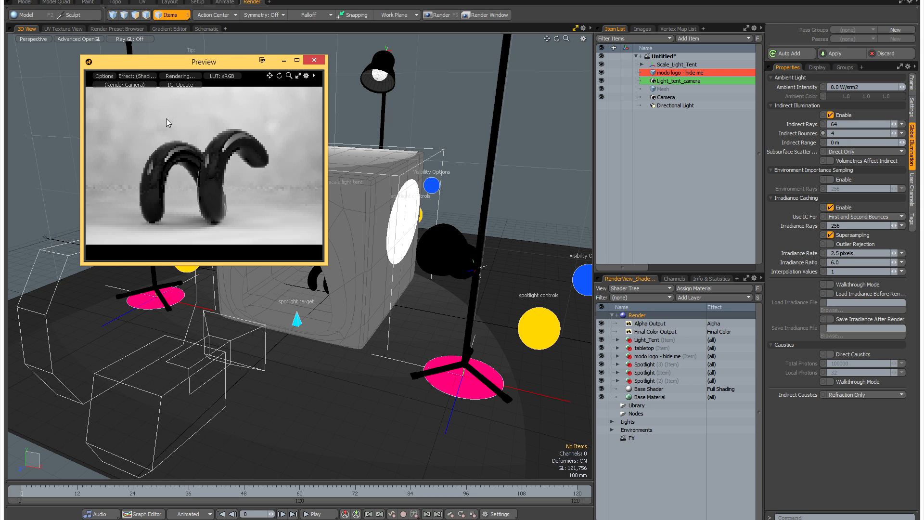
{"action": "left_click", "coordinate": [315, 61]}
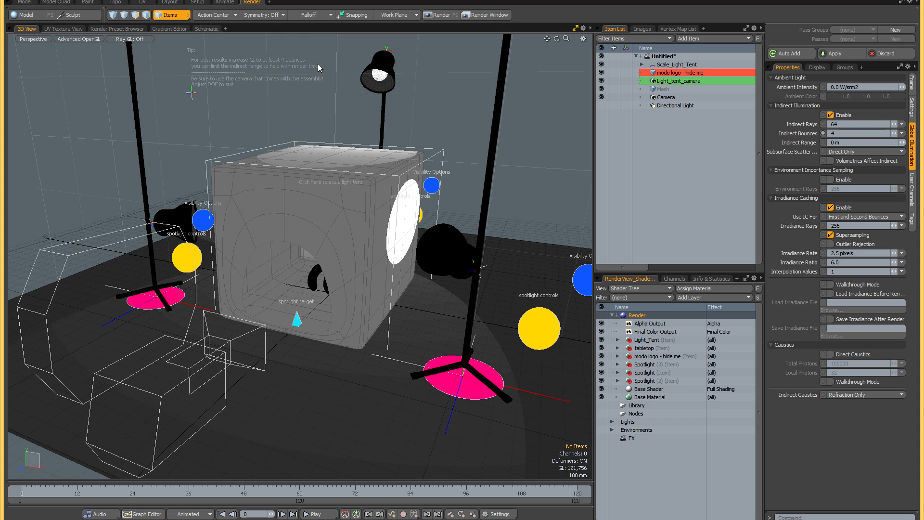
{"action": "key", "text": "F8"}
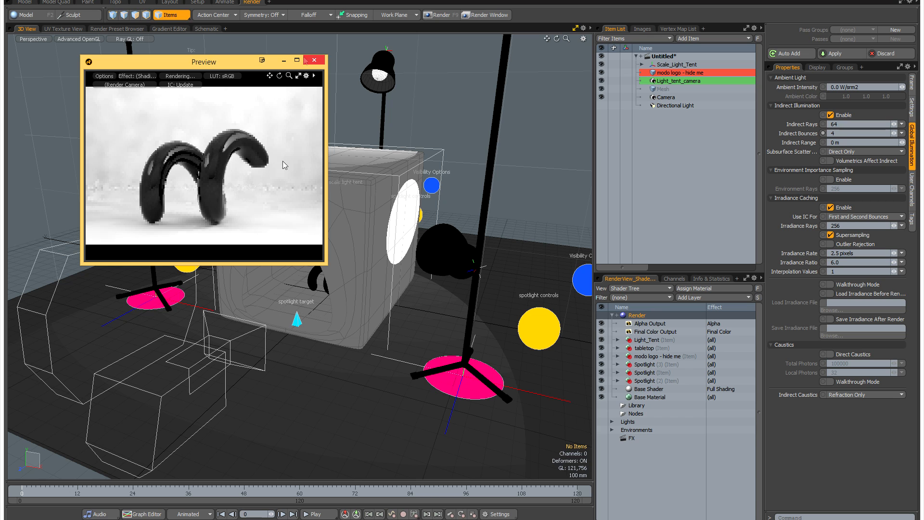
- Switch the preview quality away from Extended Refinement Passes and close the render preview
{"action": "left_click", "coordinate": [101, 76]}
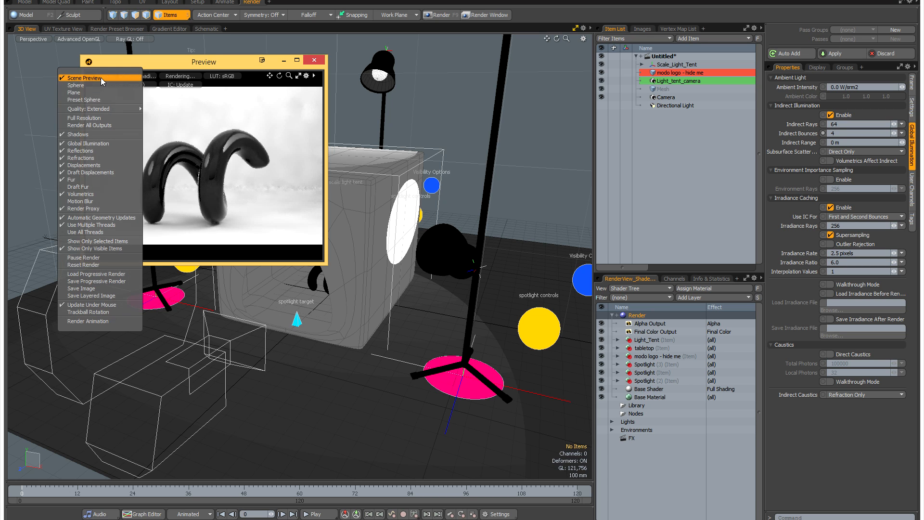
{"action": "mouse_move", "coordinate": [103, 107]}
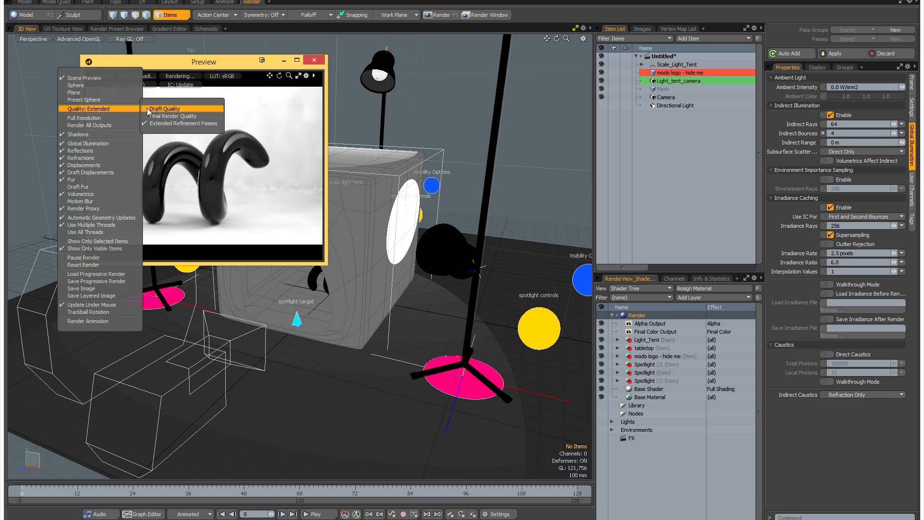
{"action": "left_click", "coordinate": [162, 114]}
{"action": "left_click", "coordinate": [314, 60]}
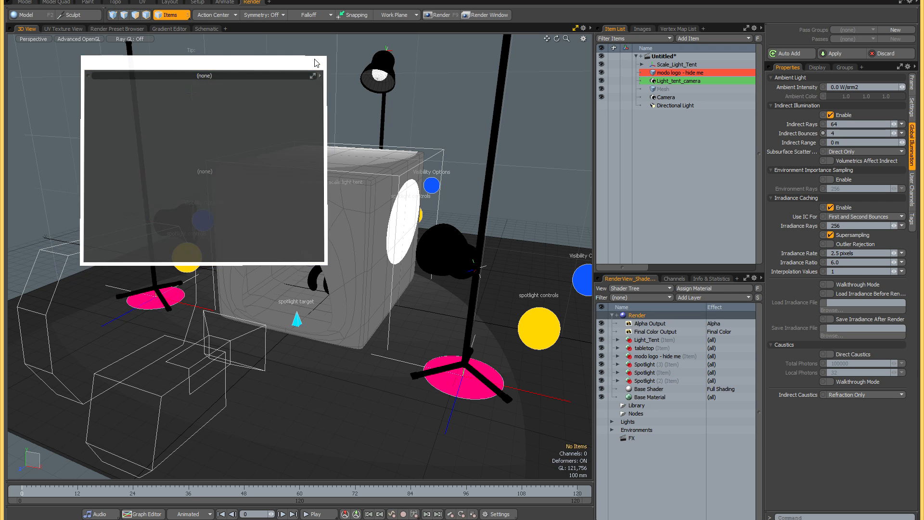
{"action": "mouse_move", "coordinate": [328, 166]}
{"action": "left_mouse_down", "text": "alt"}
{"action": "mouse_move", "coordinate": [311, 175]}
{"action": "mouse_move", "coordinate": [340, 178]}
{"action": "left_mouse_up", "text": "alt"}
{"action": "scroll", "coordinate": [326, 174], "scroll_direction": "down", "scroll_amount": 3}
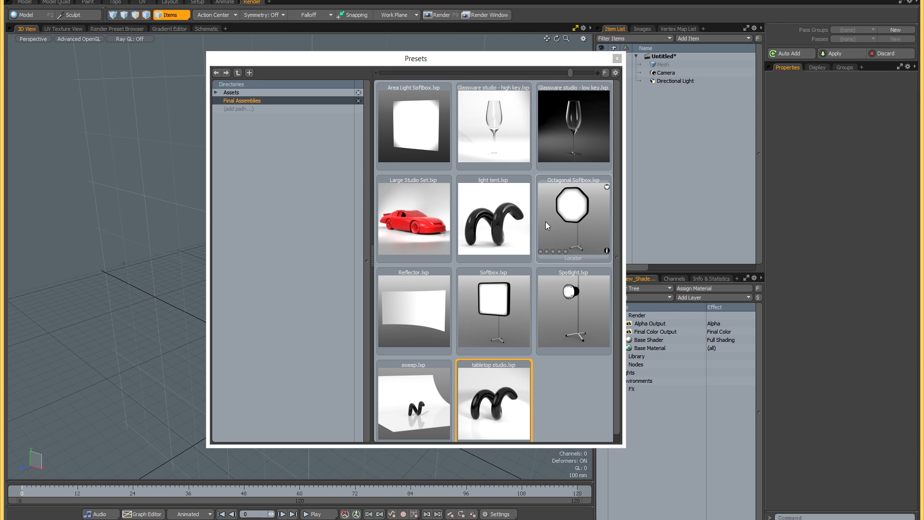
- Load the tabletop studio assembly preset into the empty scene and view its sweep and lights from above
{"action": "left_click", "coordinate": [490, 399]}
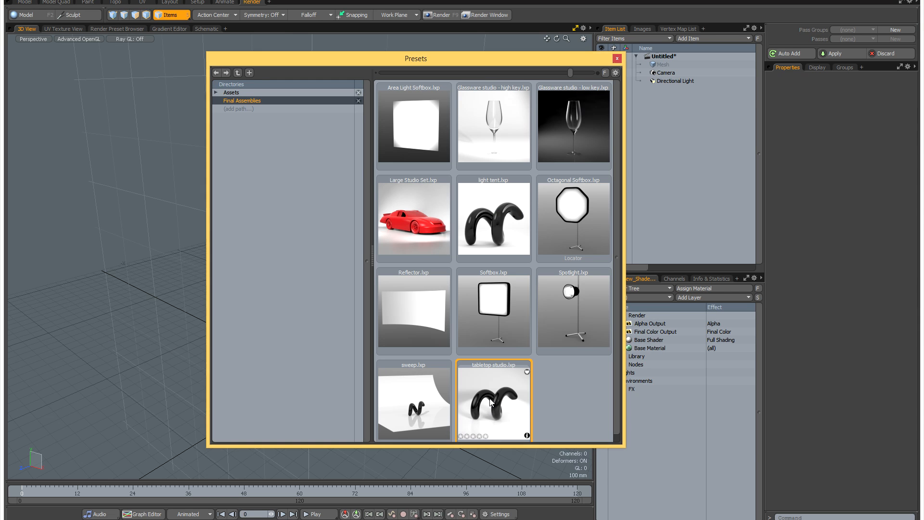
{"action": "double_click", "coordinate": [491, 402]}
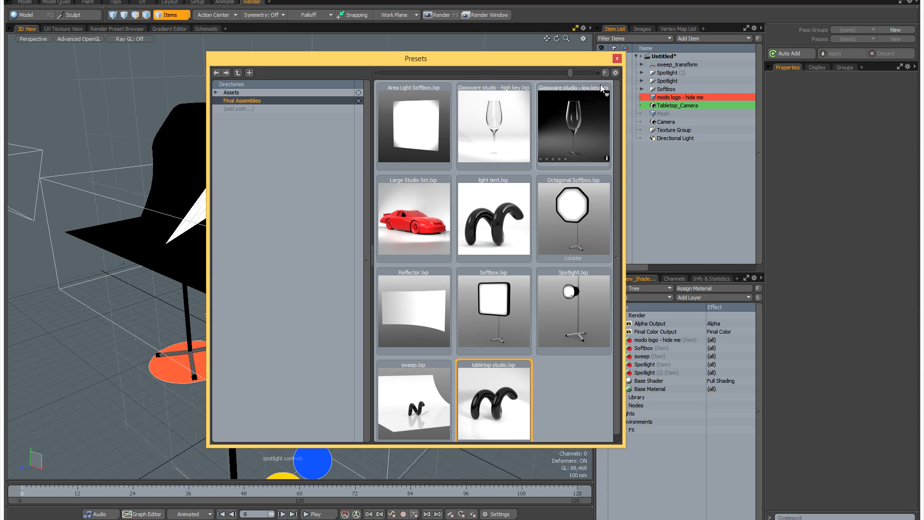
{"action": "left_click", "coordinate": [617, 59]}
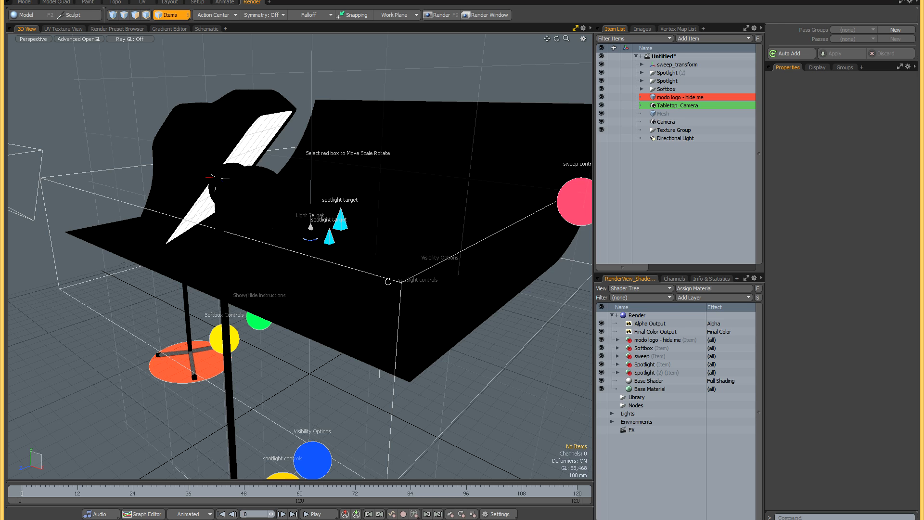
{"action": "left_click_drag", "start_coordinate": [399, 292], "coordinate": [359, 274], "text": "alt"}
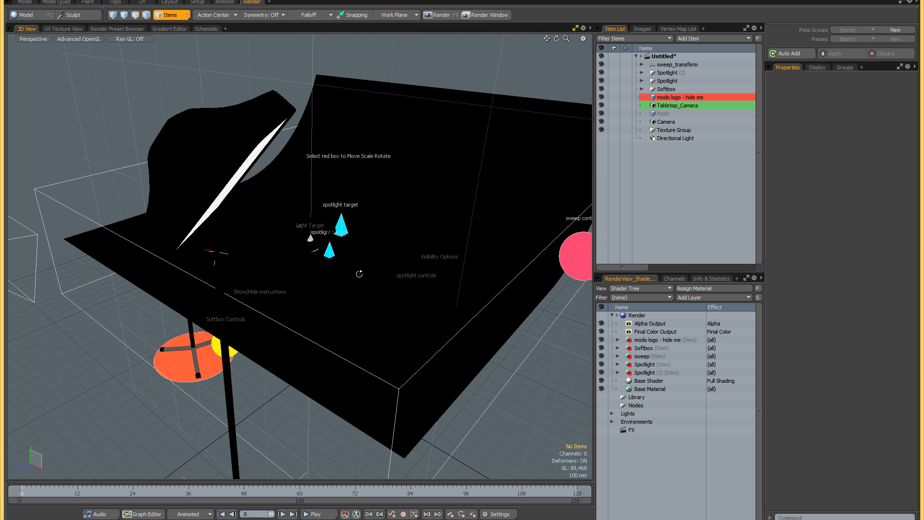
- Switch the 3D viewport's shading to Gooch to make the tabletop studio's sweep, lights and logo readable
{"action": "key", "text": "ctrl+grave"}
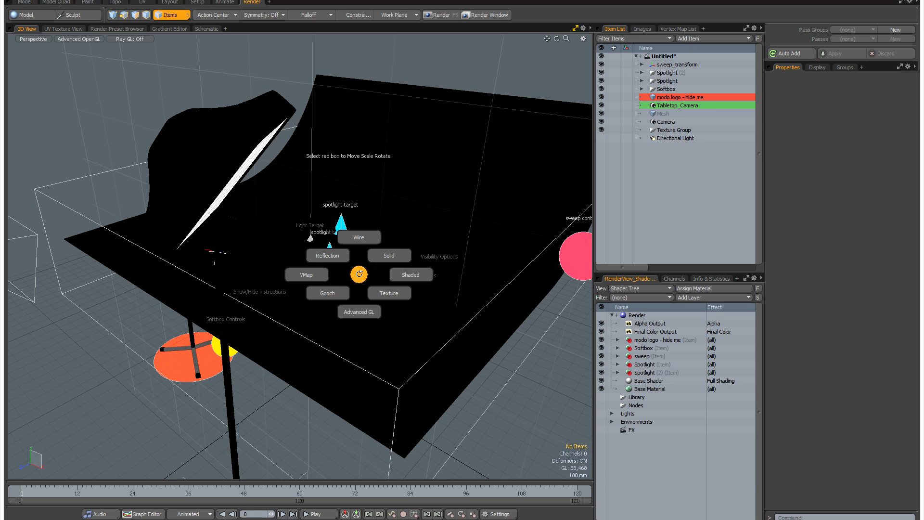
{"action": "left_click", "coordinate": [328, 293]}
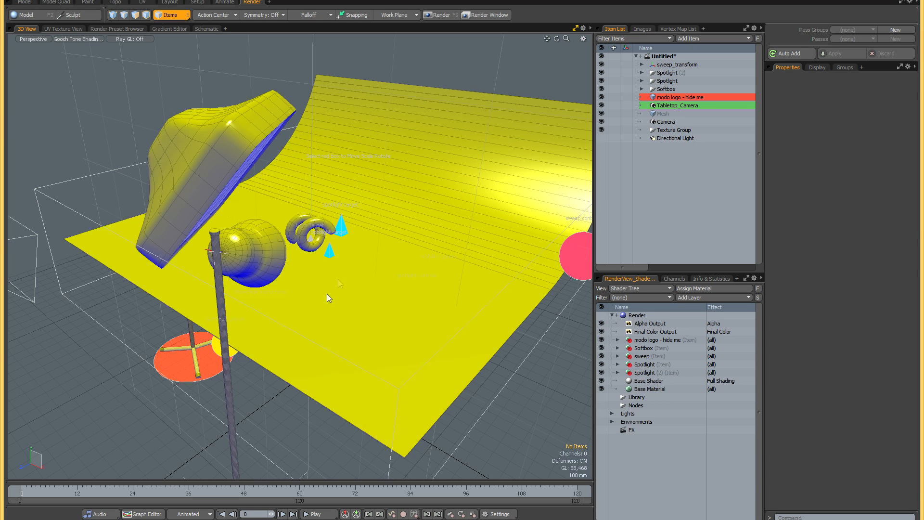
{"action": "mouse_move", "coordinate": [339, 277]}
{"action": "left_mouse_down", "text": "alt"}
{"action": "mouse_move", "coordinate": [339, 266]}
{"action": "mouse_move", "coordinate": [317, 275]}
{"action": "mouse_move", "coordinate": [344, 275]}
{"action": "left_mouse_up", "text": "alt"}
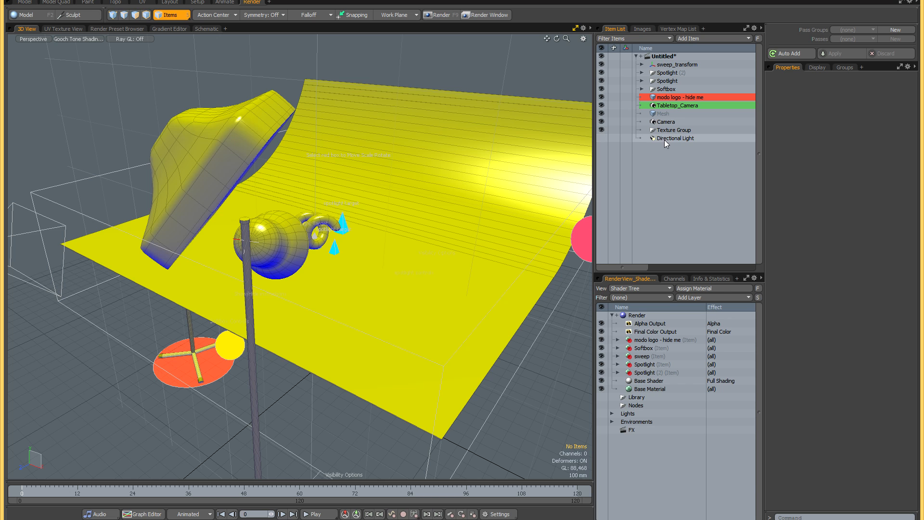
- Check the tabletop studio in the render preview, hide the scene's Directional Light, and close the preview
{"action": "key", "text": "F8"}
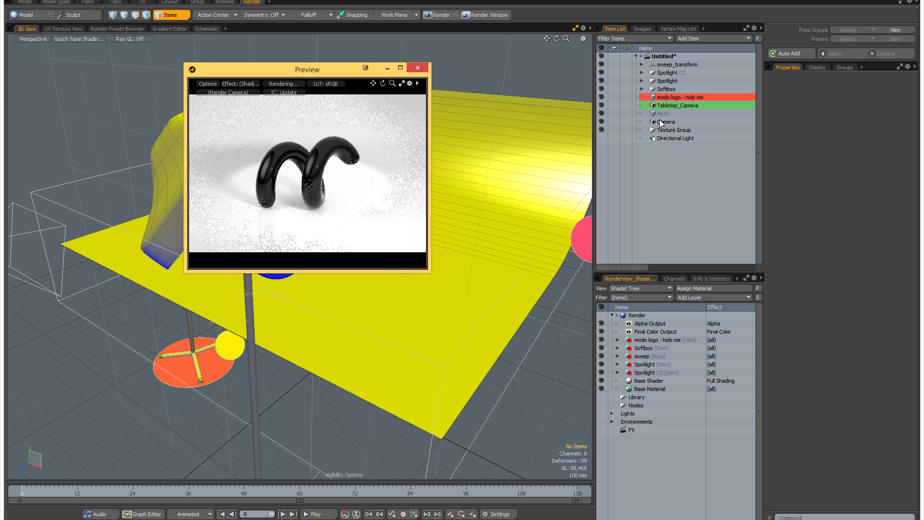
{"action": "left_click", "coordinate": [602, 138]}
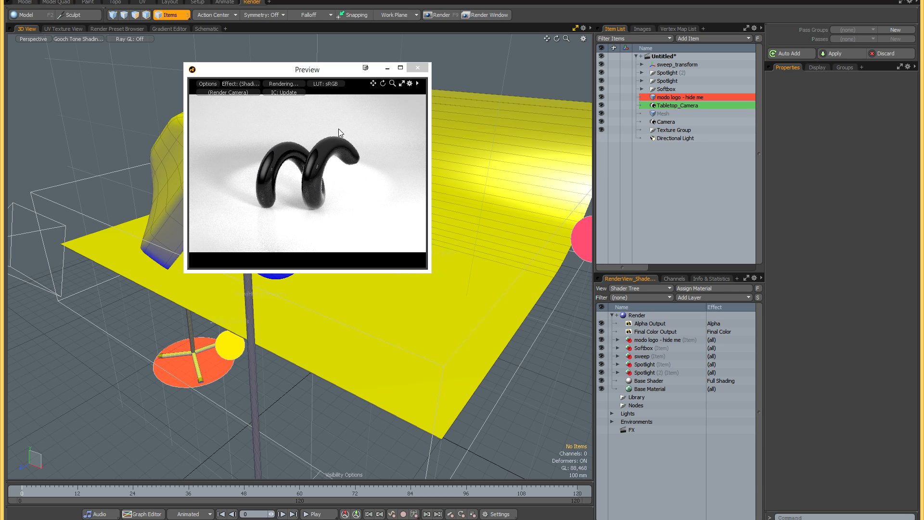
{"action": "left_click", "coordinate": [418, 68]}
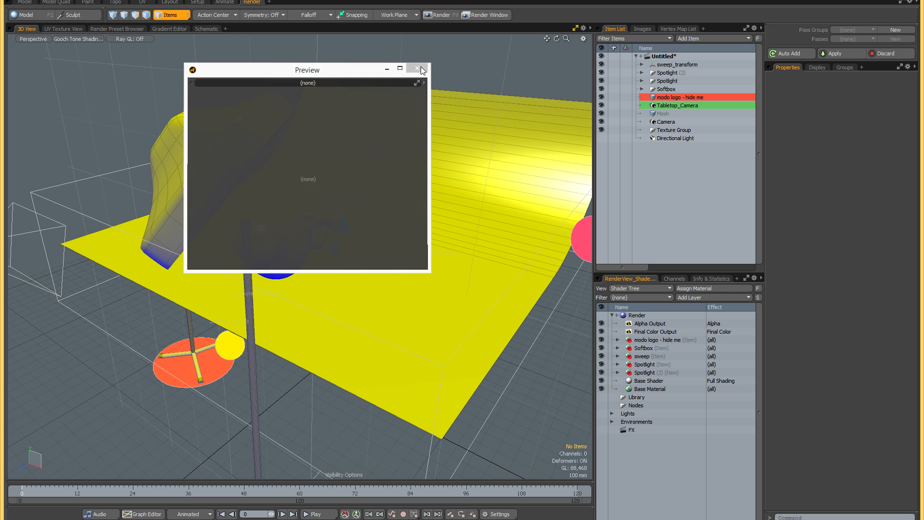
- Examine the tabletop studio's softbox, spotlights and sweep from several angles and check its render preview once more
{"action": "left_click_drag", "start_coordinate": [364, 257], "coordinate": [378, 231], "text": "alt"}
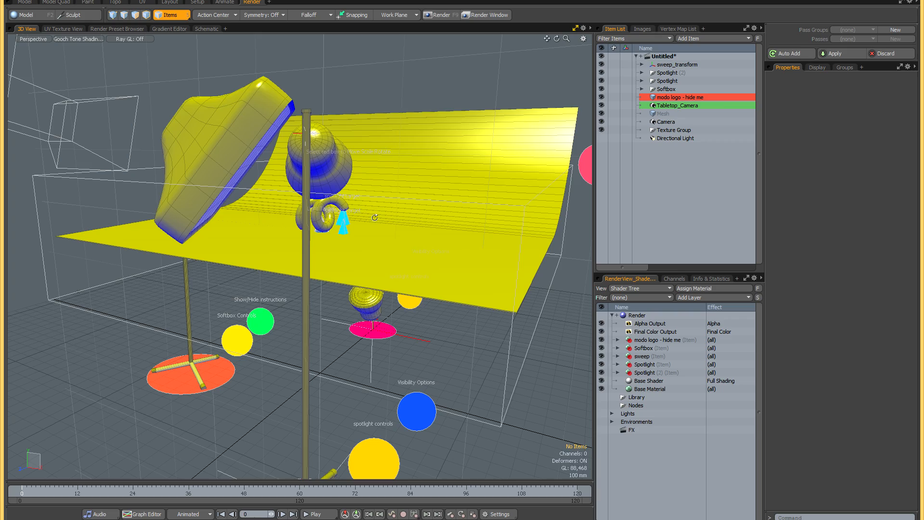
{"action": "left_click_drag", "start_coordinate": [398, 225], "coordinate": [312, 205], "text": "alt"}
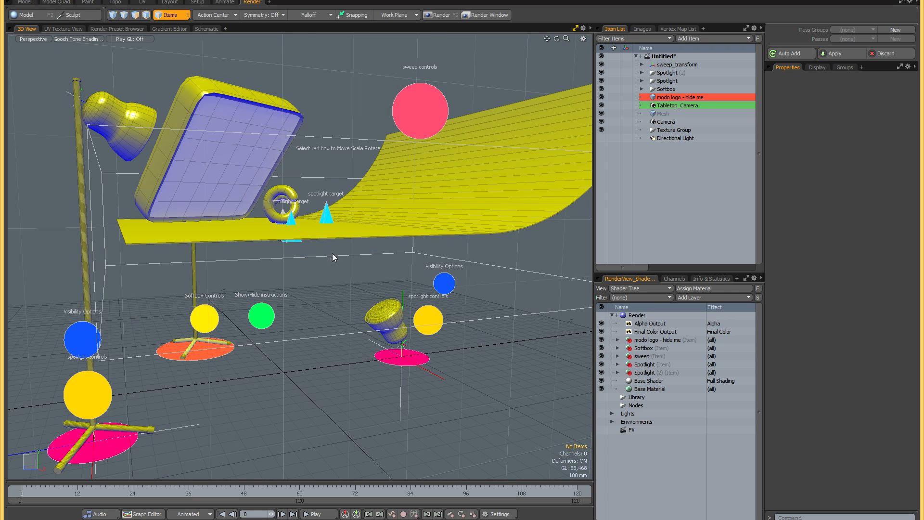
{"action": "left_click_drag", "start_coordinate": [364, 289], "coordinate": [364, 289], "text": "alt"}
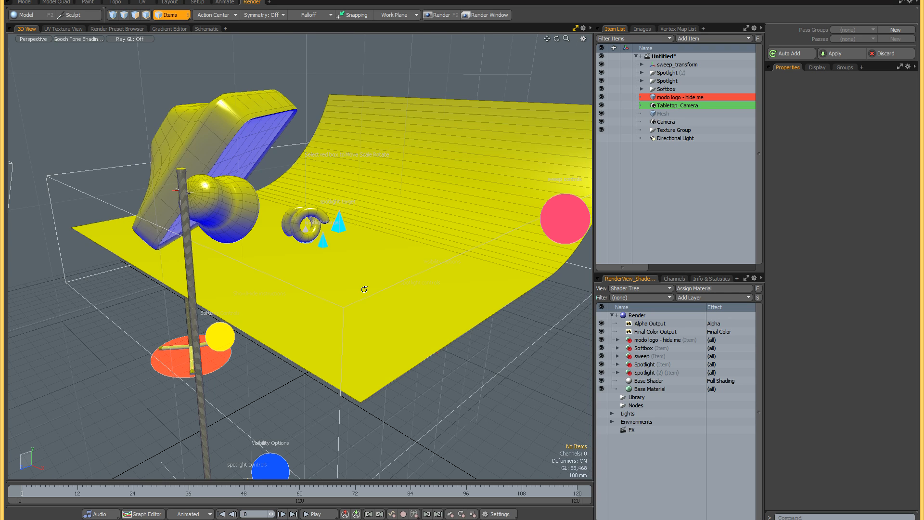
{"action": "key", "text": "F8"}
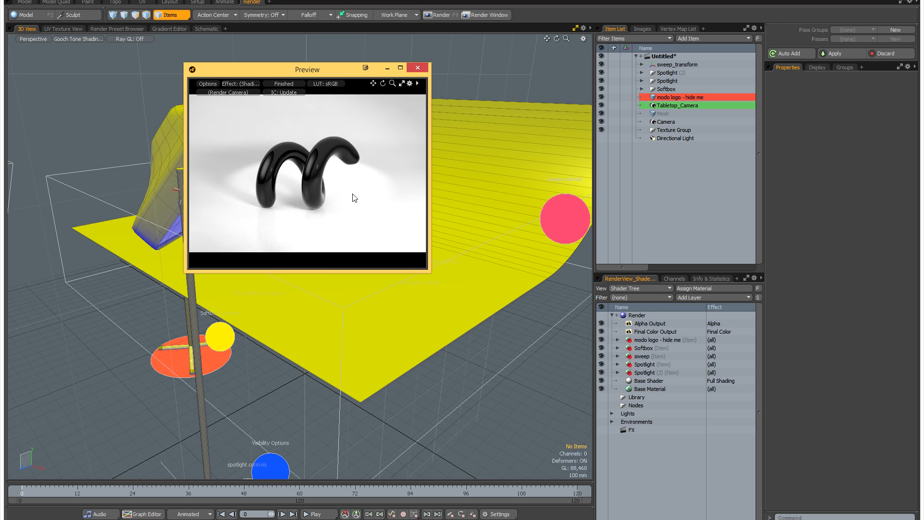
{"action": "left_click", "coordinate": [418, 68]}
{"action": "left_click_drag", "start_coordinate": [320, 259], "coordinate": [338, 283], "text": "alt"}
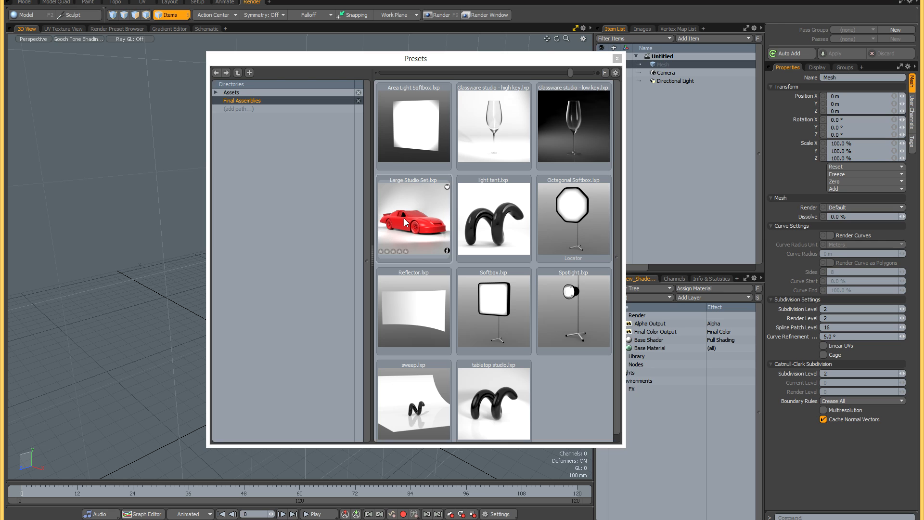
- Load the Large Studio Set assembly preset into the empty scene, hide the Directional Light, and frame the whole car
{"action": "double_click", "coordinate": [404, 218]}
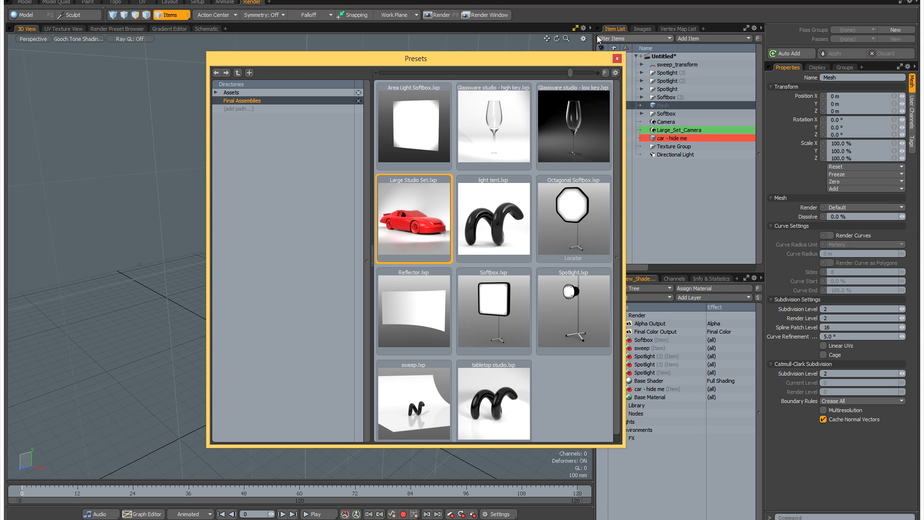
{"action": "left_click", "coordinate": [617, 59]}
{"action": "left_click", "coordinate": [602, 154]}
{"action": "scroll", "coordinate": [414, 253], "scroll_direction": "down", "scroll_amount": 2}
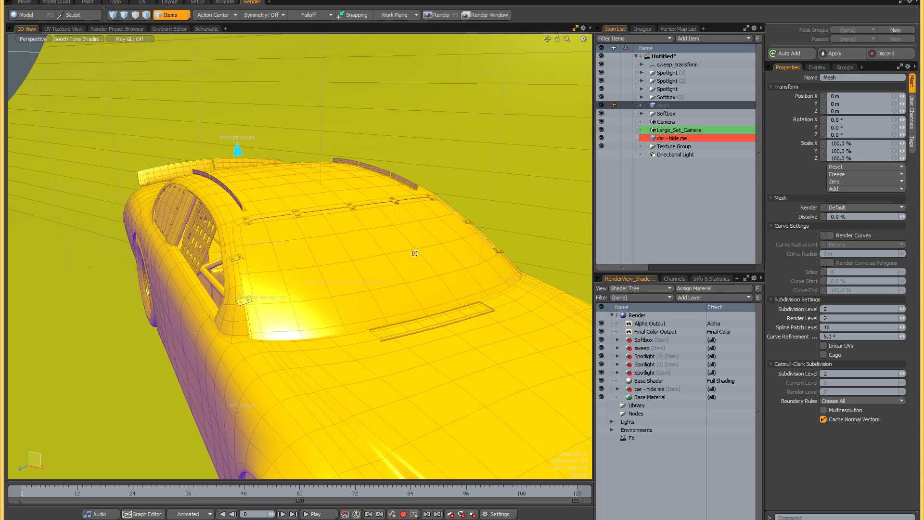
{"action": "scroll", "coordinate": [415, 253], "scroll_direction": "down", "scroll_amount": 5}
{"action": "left_click_drag", "start_coordinate": [401, 273], "coordinate": [419, 270], "text": "alt"}
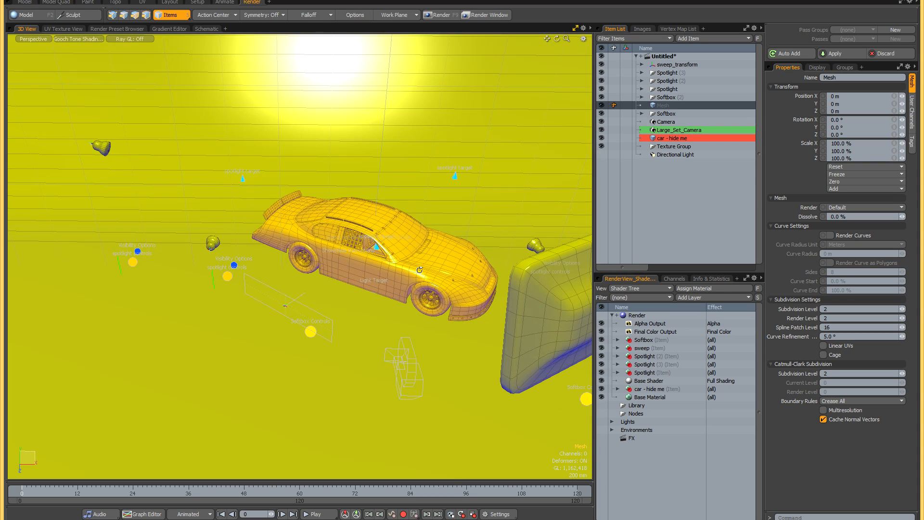
- Toggle the "car - hide me" item's visibility off and on, and view the large set's full sweep and lights
{"action": "left_click", "coordinate": [603, 138]}
{"action": "left_click", "coordinate": [602, 138]}
{"action": "left_click_drag", "start_coordinate": [388, 206], "coordinate": [401, 185], "text": "alt"}
{"action": "mouse_move", "coordinate": [361, 208]}
{"action": "left_mouse_down", "text": "alt"}
{"action": "mouse_move", "coordinate": [332, 201]}
{"action": "mouse_move", "coordinate": [384, 213]}
{"action": "mouse_move", "coordinate": [361, 209]}
{"action": "left_mouse_up", "text": "alt"}
{"action": "scroll", "coordinate": [383, 212], "scroll_direction": "down", "scroll_amount": 6}
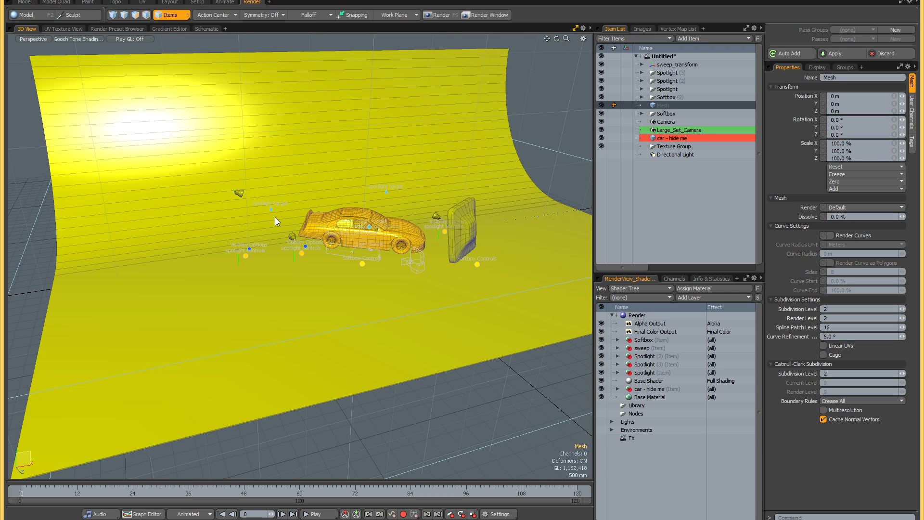
- Check the large studio set with the car in the render preview, close it, and view the set from above
{"action": "key", "text": "F8"}
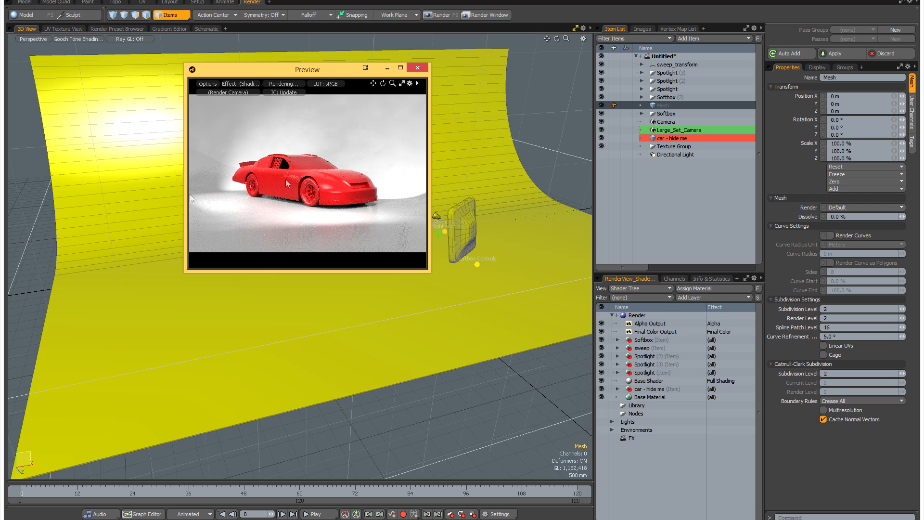
{"action": "left_click", "coordinate": [423, 68]}
{"action": "middle_click_drag", "start_coordinate": [331, 221], "coordinate": [356, 241]}
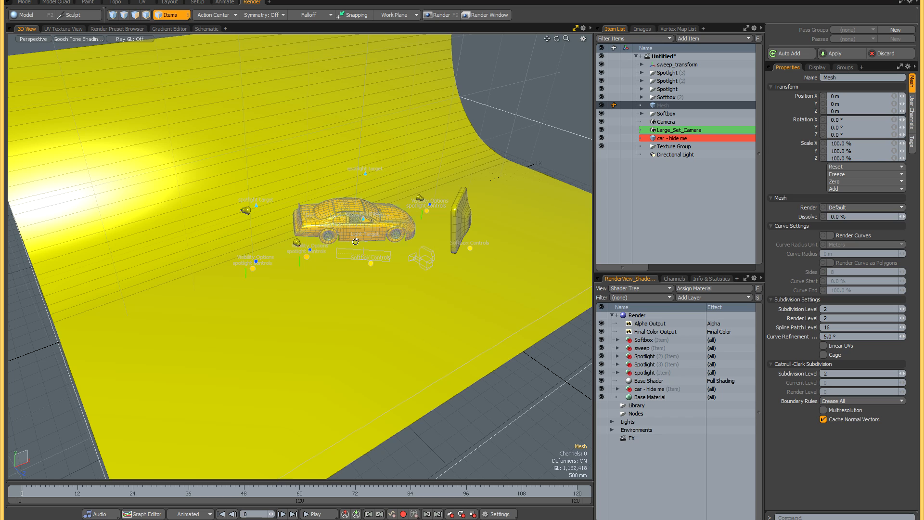